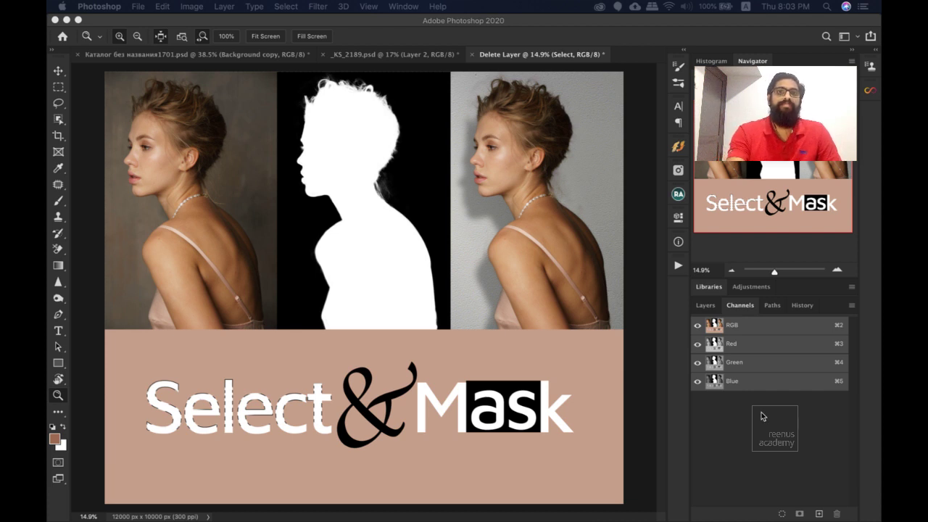
# Bring Photoshop to the front and switch to the Rectangular Marquee tool with M.
pyautogui.click(531, 21)
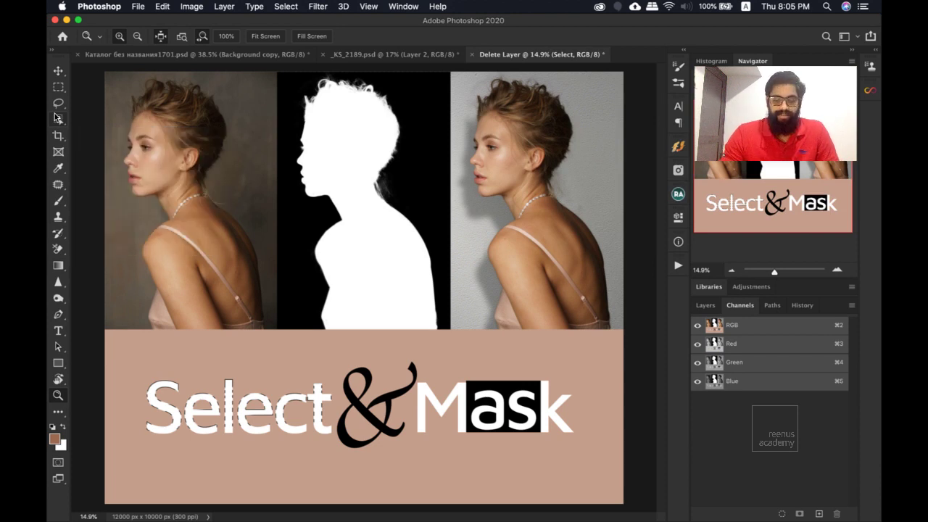
pyautogui.press('m')
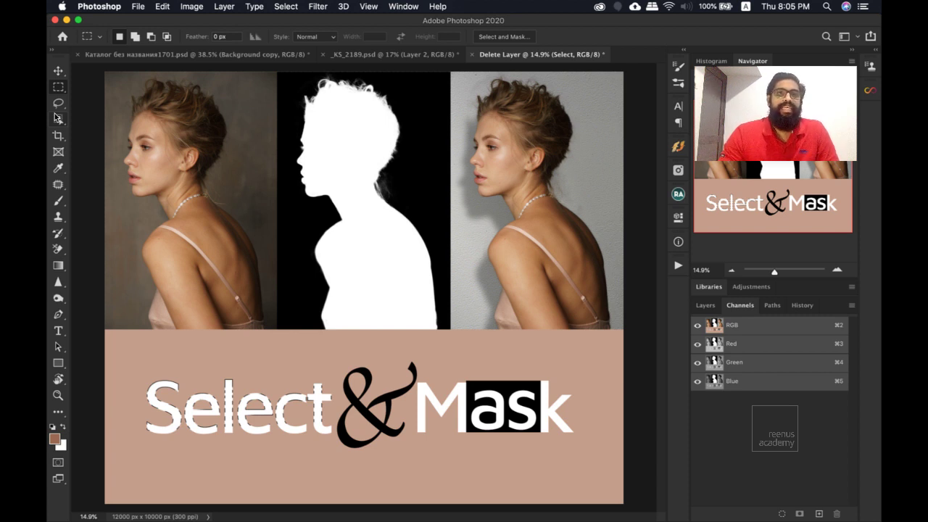
# Open the Select menu and point to Select and Mask… over the title composite.
pyautogui.click(287, 7)
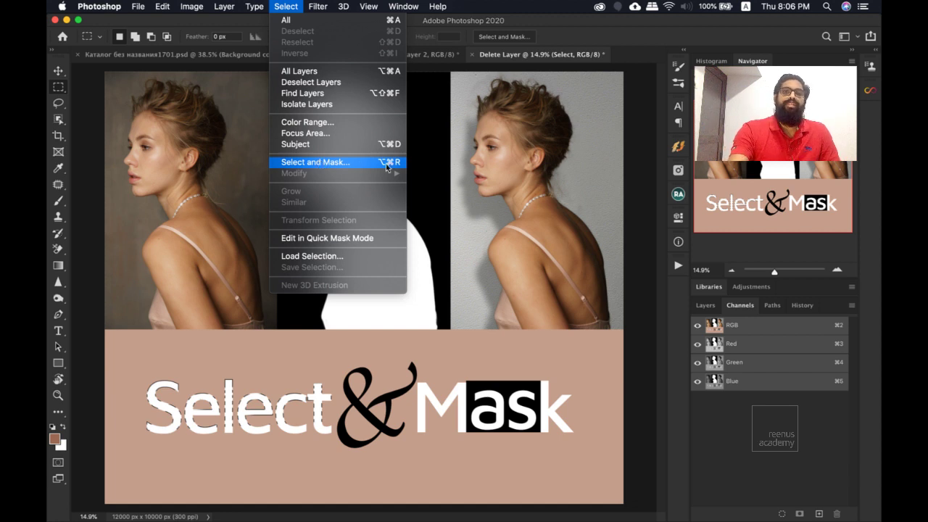
# Dismiss the Select menu by clicking the canvas, leaving the composite unchanged.
pyautogui.click(497, 185)
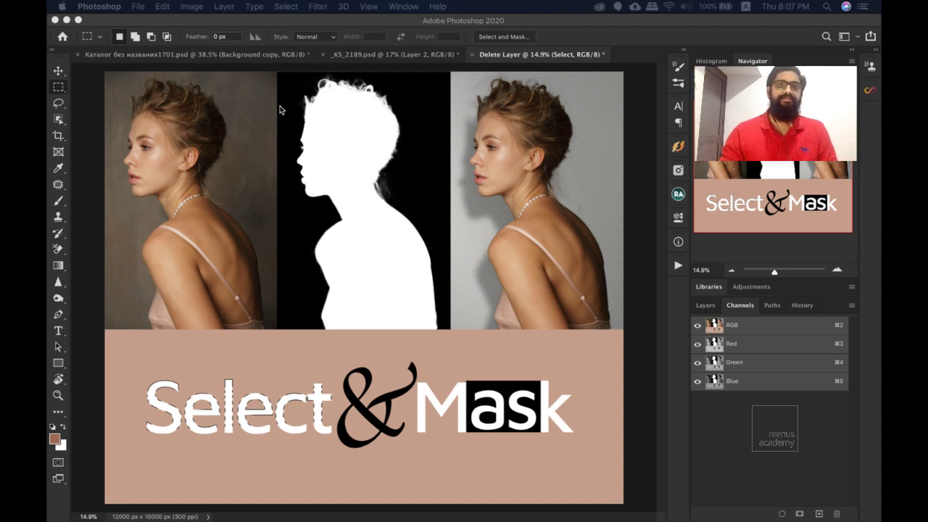
# Switch to the pearl-necklace portrait document and zoom out with the Zoom tool.
pyautogui.click(261, 58)
pyautogui.click(261, 55)
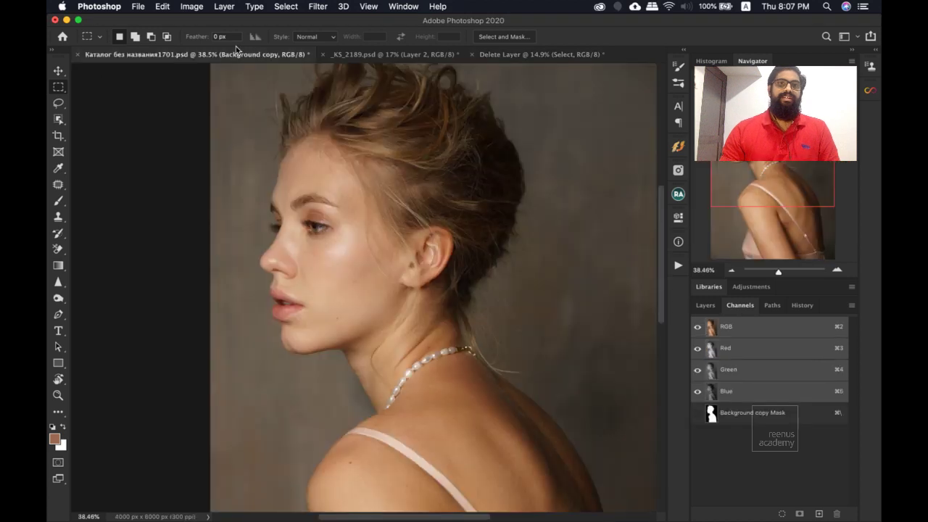
pyautogui.press('z')
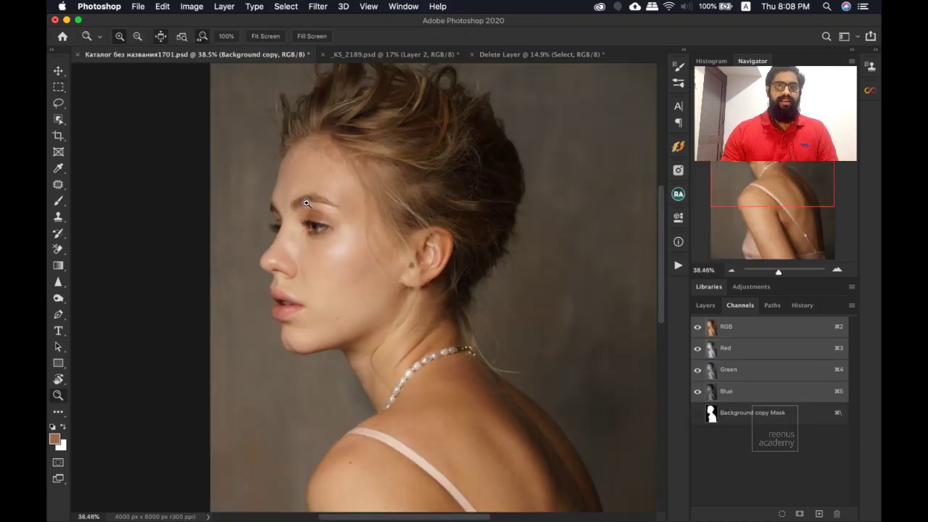
pyautogui.scroll(-2, 309, 204)
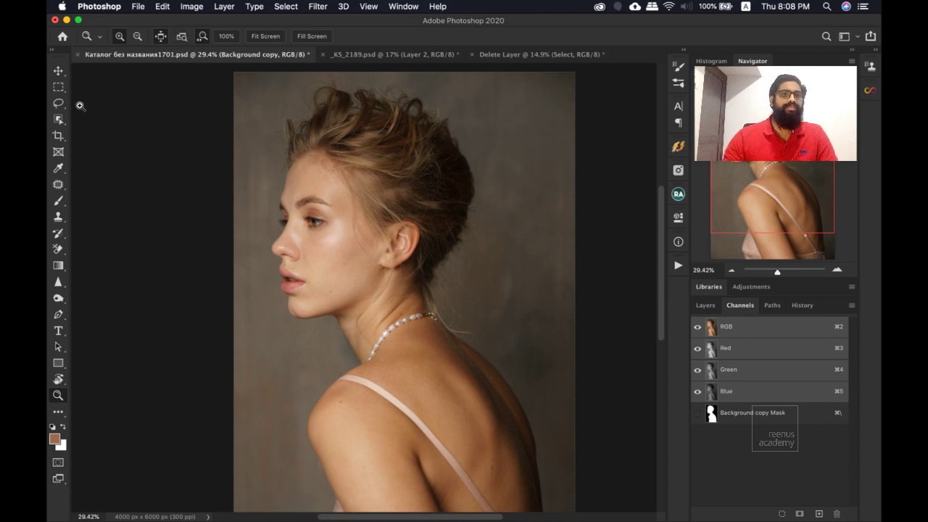
# Browse the Marquee, Lasso and Object Selection flyouts, then return to the Rectangular Marquee.
pyautogui.click(59, 88)
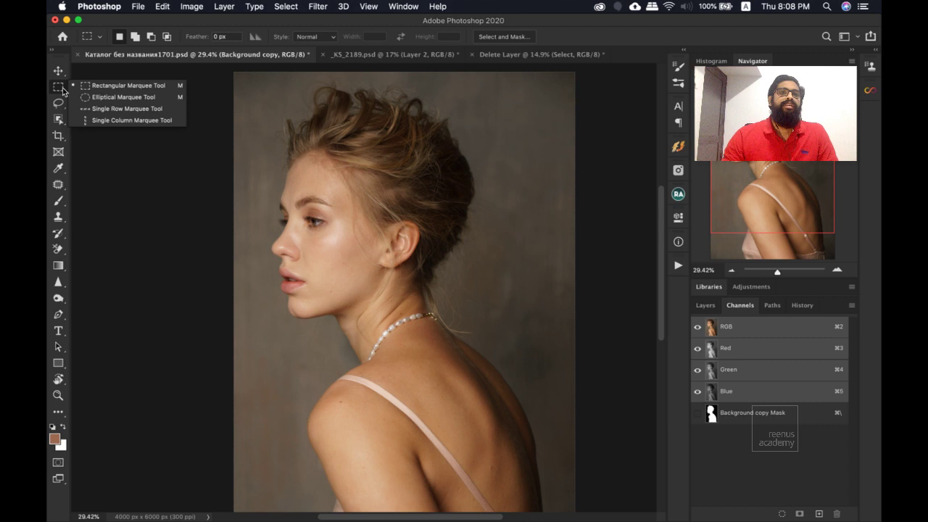
pyautogui.click(58, 104)
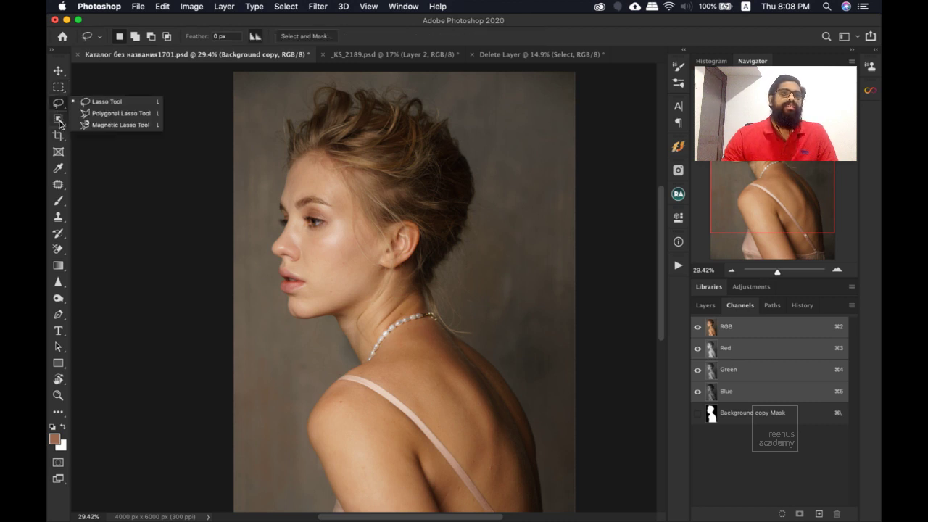
pyautogui.click(59, 120)
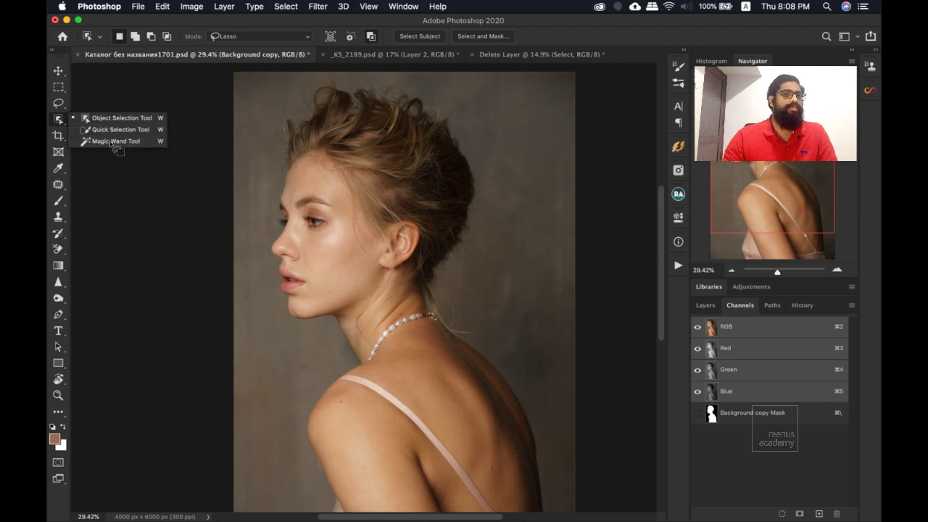
pyautogui.click(57, 122)
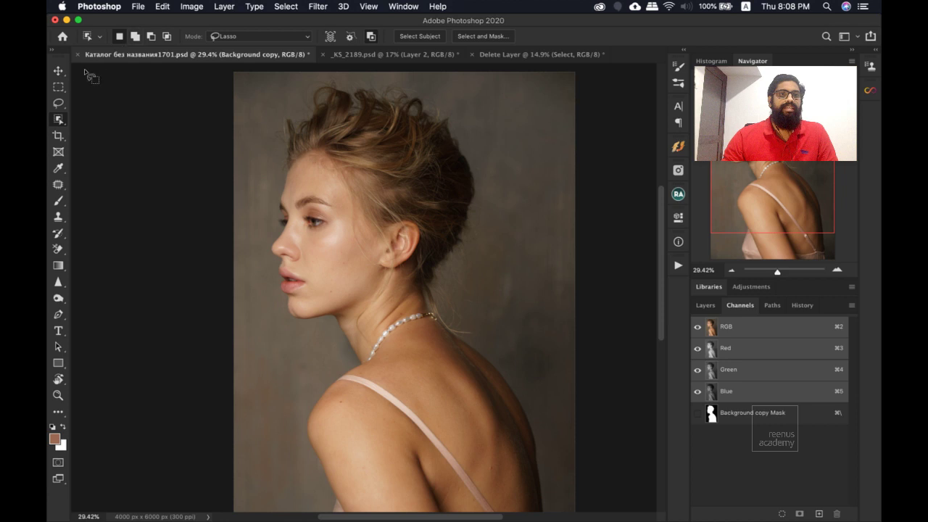
pyautogui.press('m')
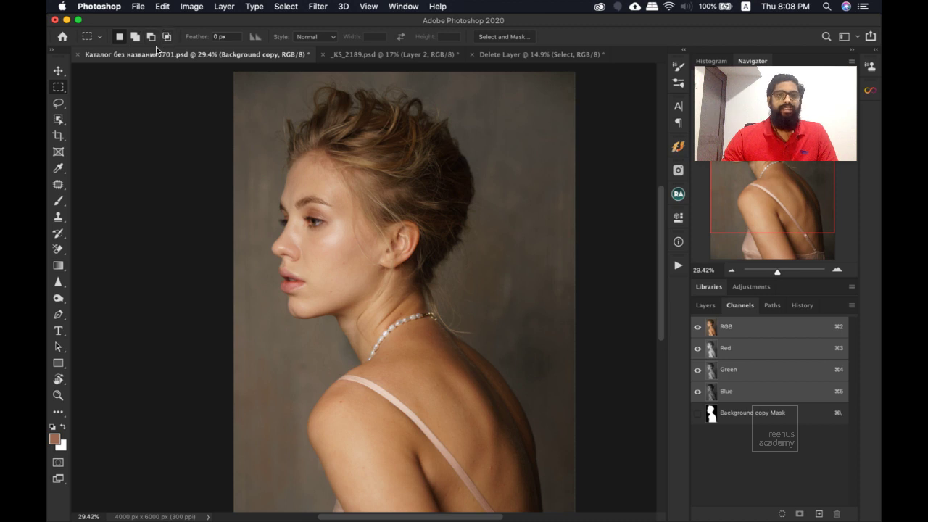
# Clear the circular lasso selection around the woman's head.
pyautogui.click(286, 6)
pyautogui.click(285, 7)
pyautogui.click(286, 7)
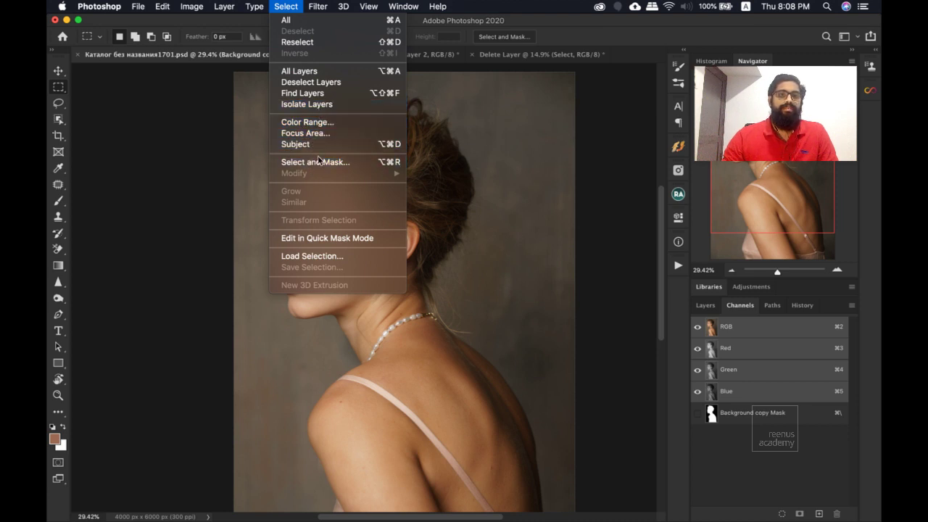
pyautogui.click(409, 129)
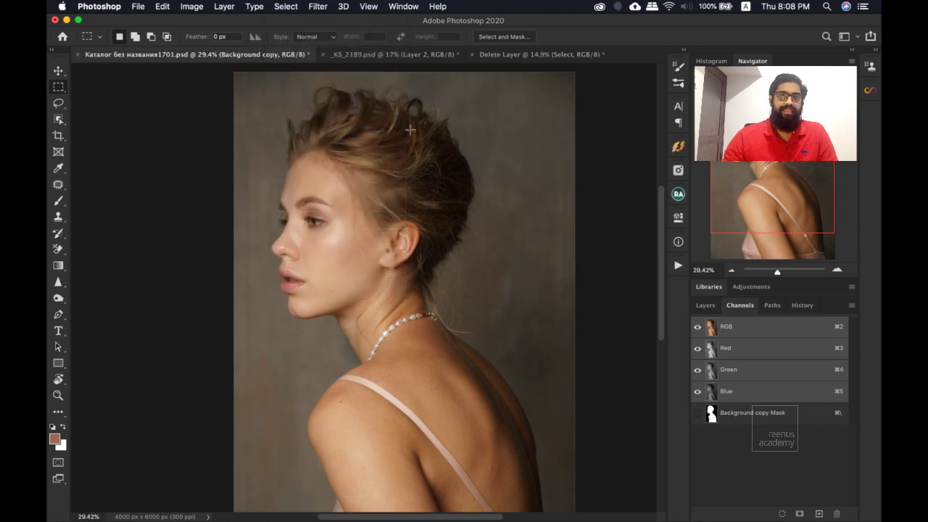
pyautogui.press('l')
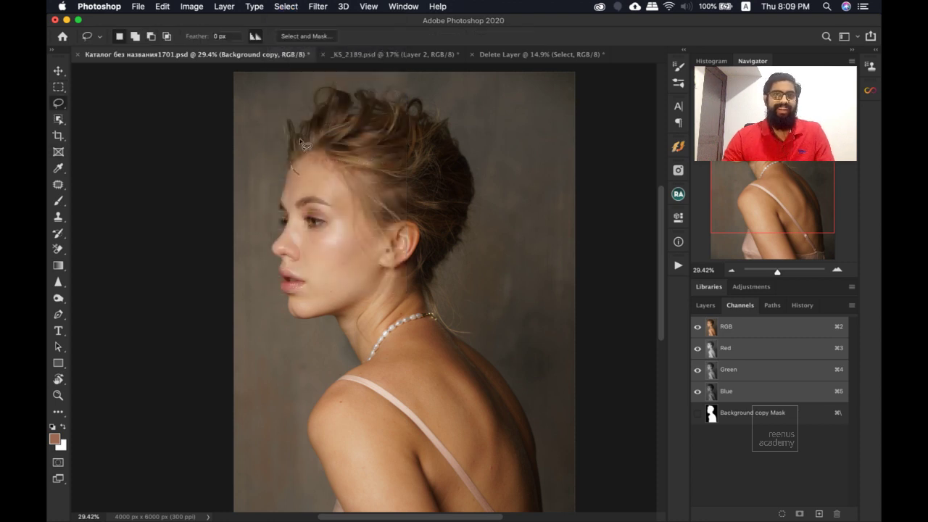
pyautogui.click(286, 7)
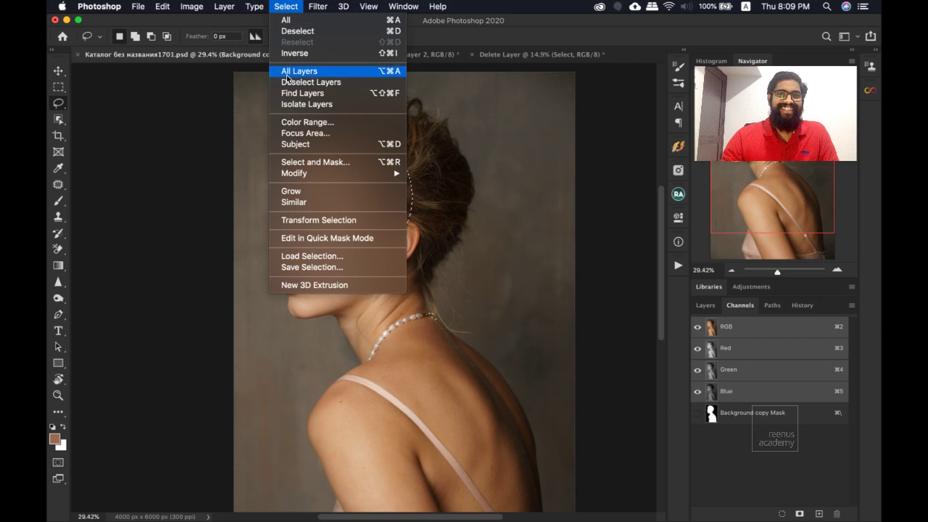
pyautogui.moveTo(314, 175)
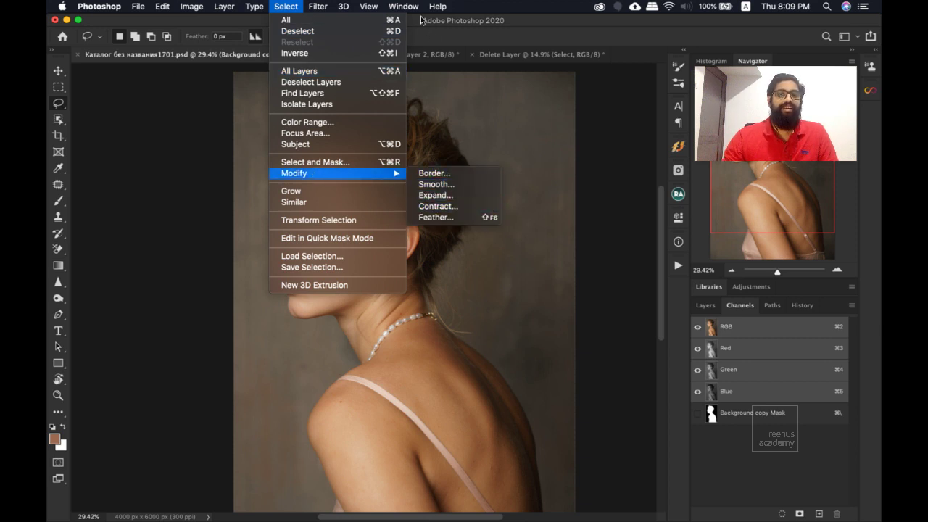
pyautogui.click(435, 131)
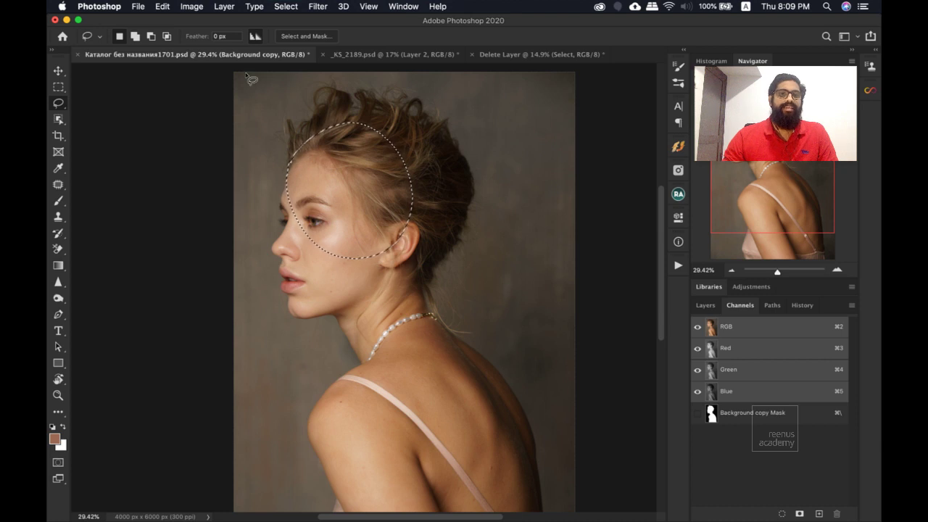
pyautogui.rightClick(336, 168)
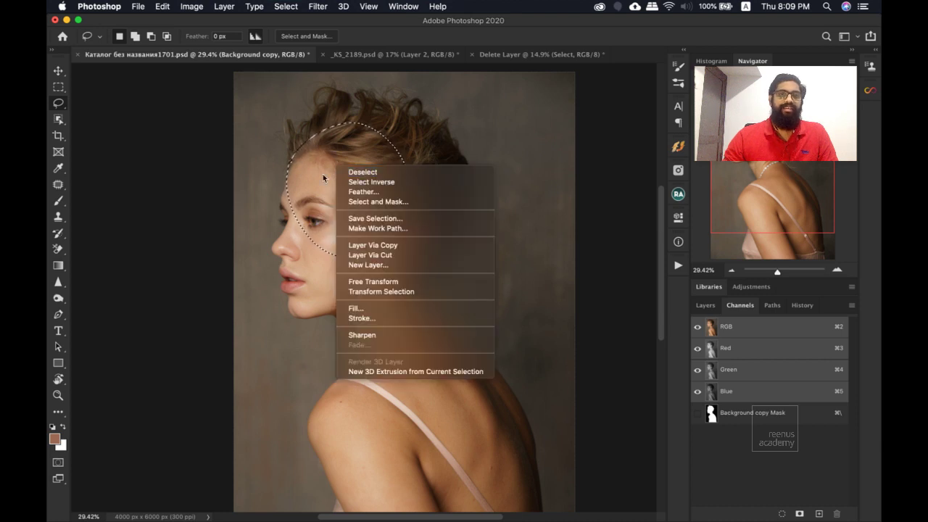
pyautogui.click(294, 187)
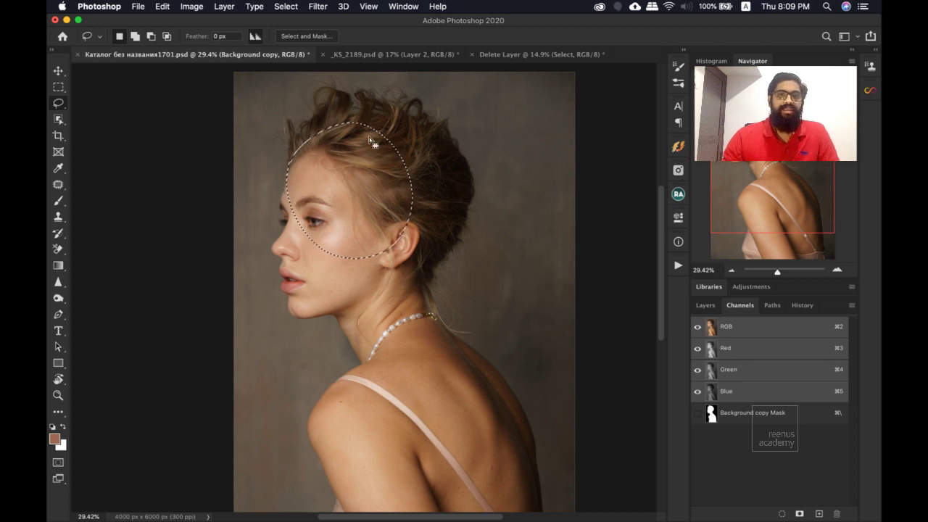
pyautogui.click(405, 125)
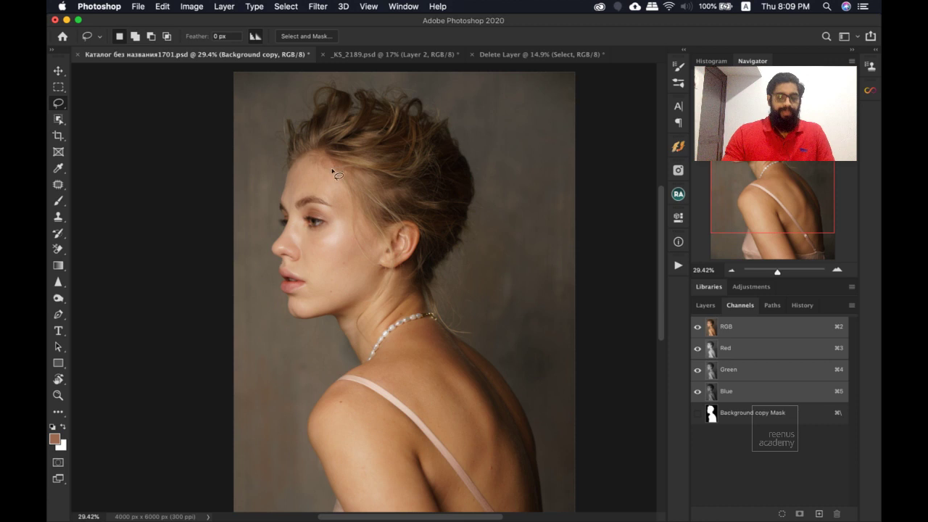
# In the Layers panel, hide the Background copy layer and make Layer 0 active.
pyautogui.press('z')
pyautogui.scroll(-3, 307, 167)
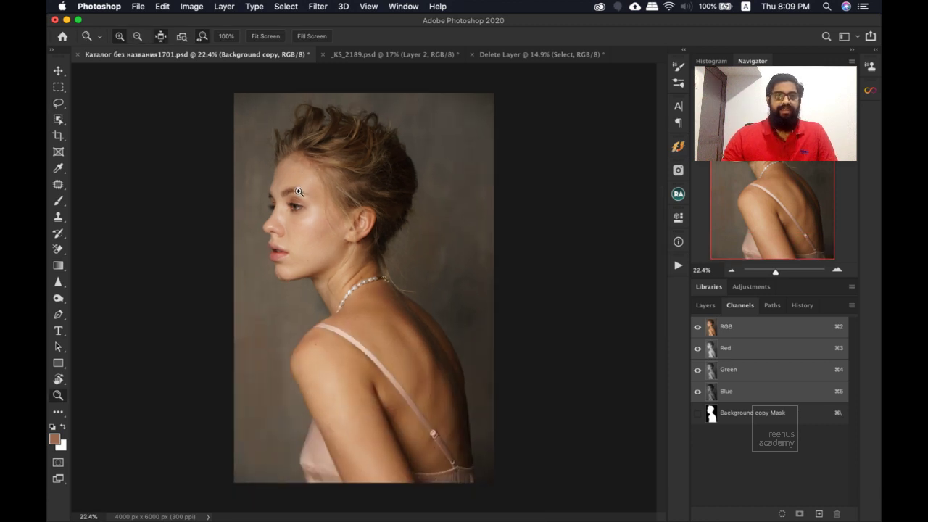
pyautogui.click(706, 305)
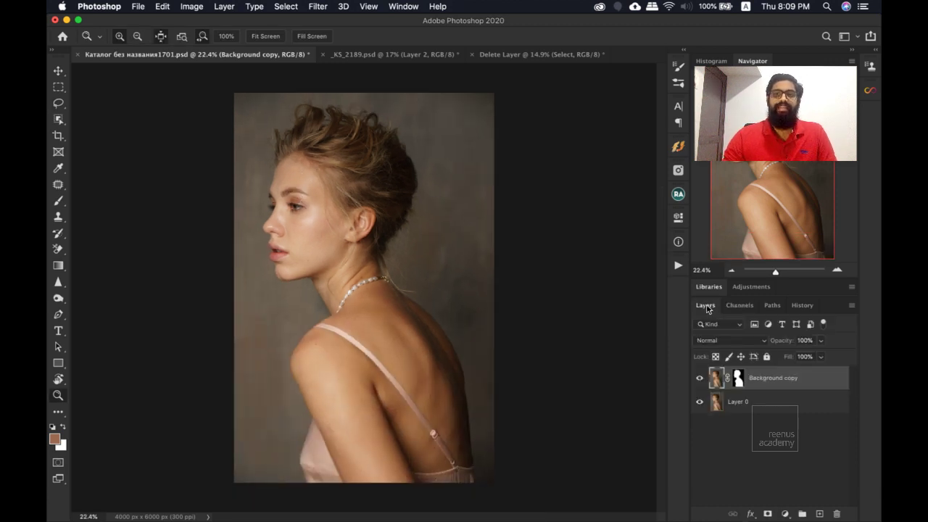
pyautogui.click(698, 377)
pyautogui.click(732, 400)
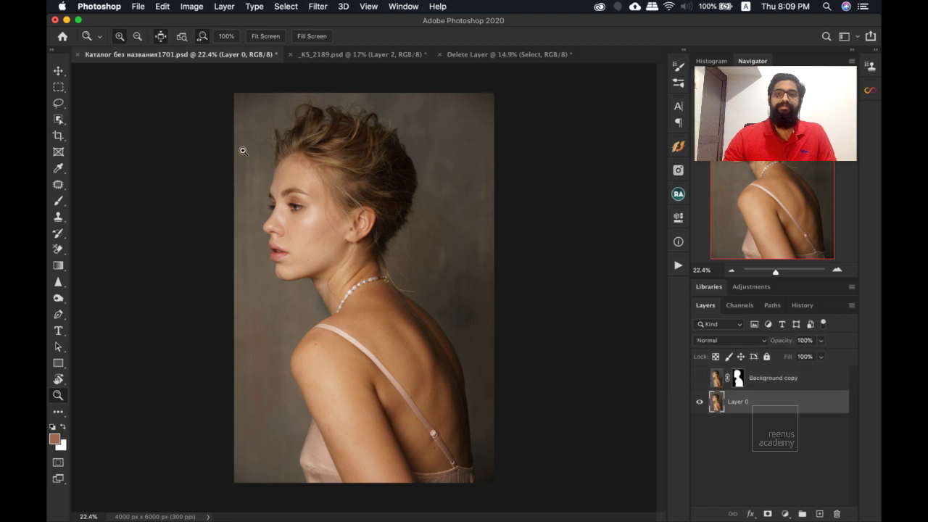
pyautogui.scroll(3, 341, 207)
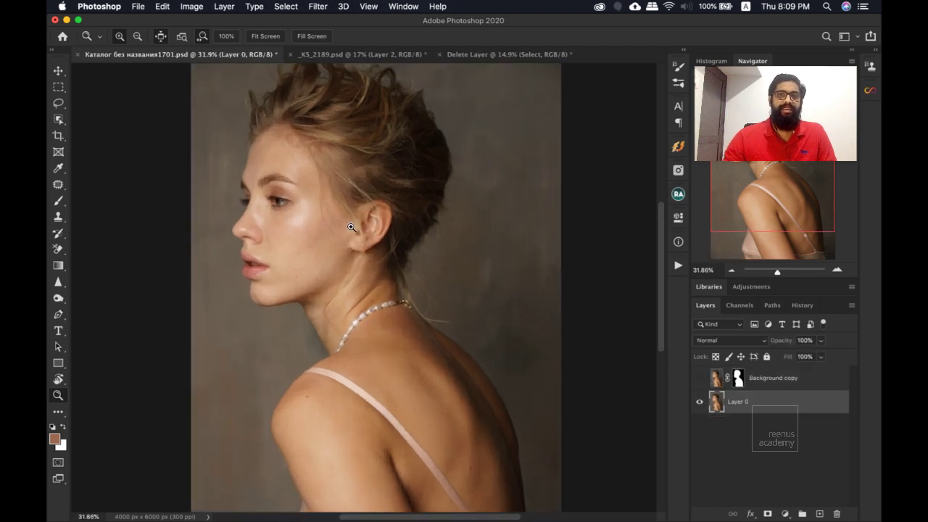
pyautogui.scroll(1, 341, 239)
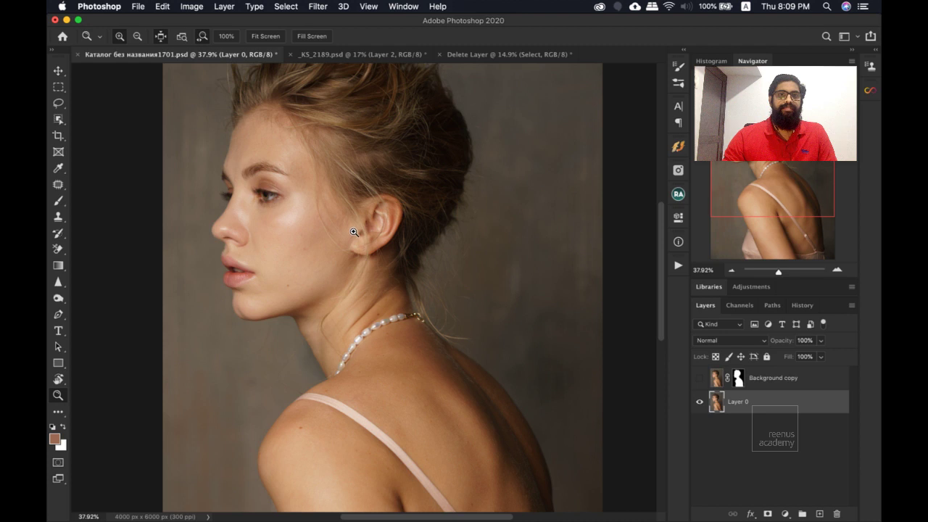
# Pan and zoom out until the full Layer 0 portrait, hair to shoulders, fits the window.
pyautogui.moveTo(348, 149); pyautogui.dragTo(338, 224)
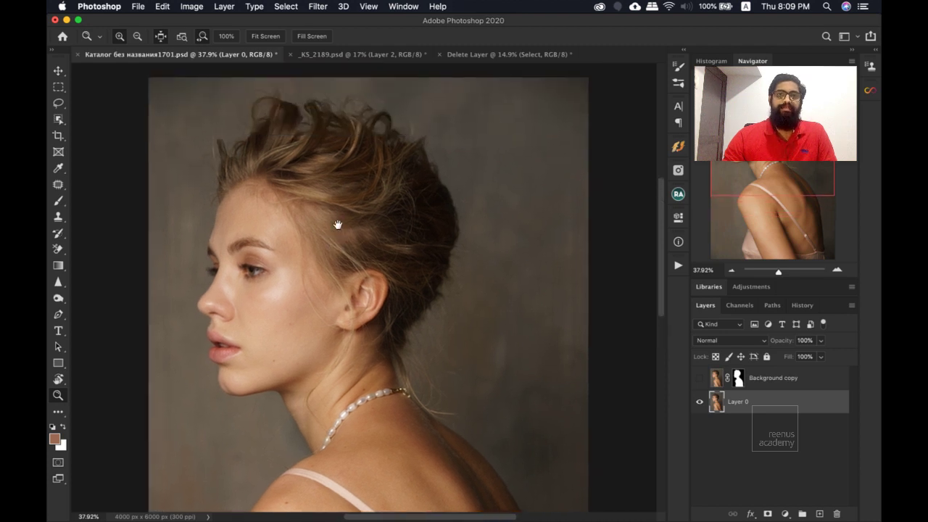
pyautogui.moveTo(353, 311); pyautogui.dragTo(395, 227)
pyautogui.moveTo(439, 193); pyautogui.dragTo(368, 366)
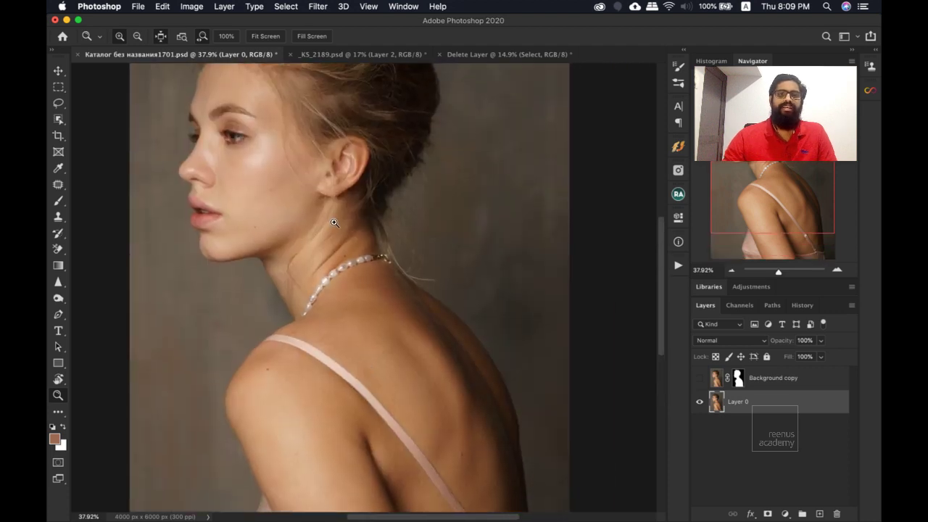
pyautogui.scroll(-5, 335, 222)
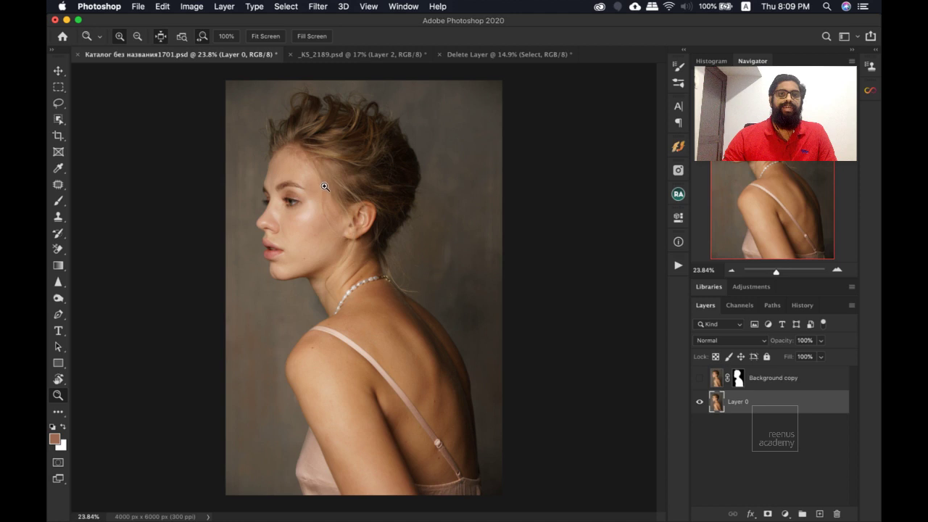
pyautogui.scroll(1, 327, 192)
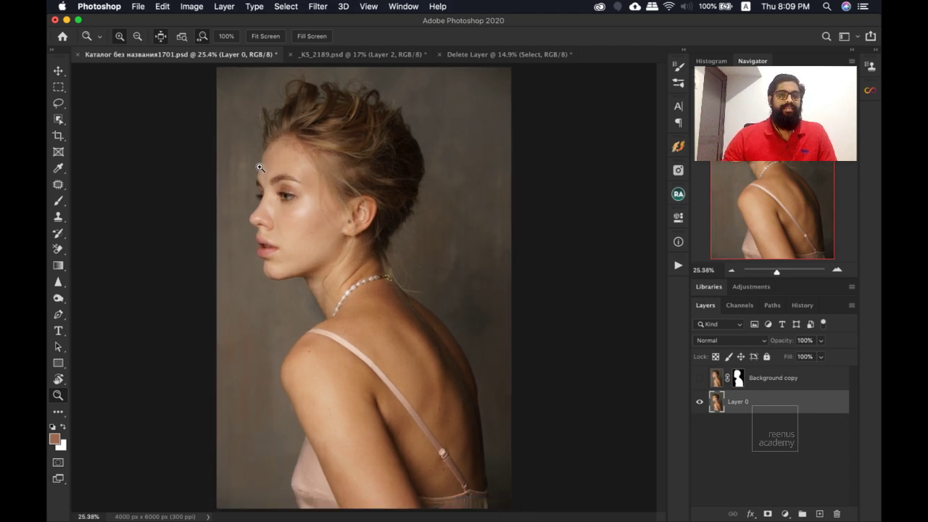
pyautogui.scroll(-1, 286, 170)
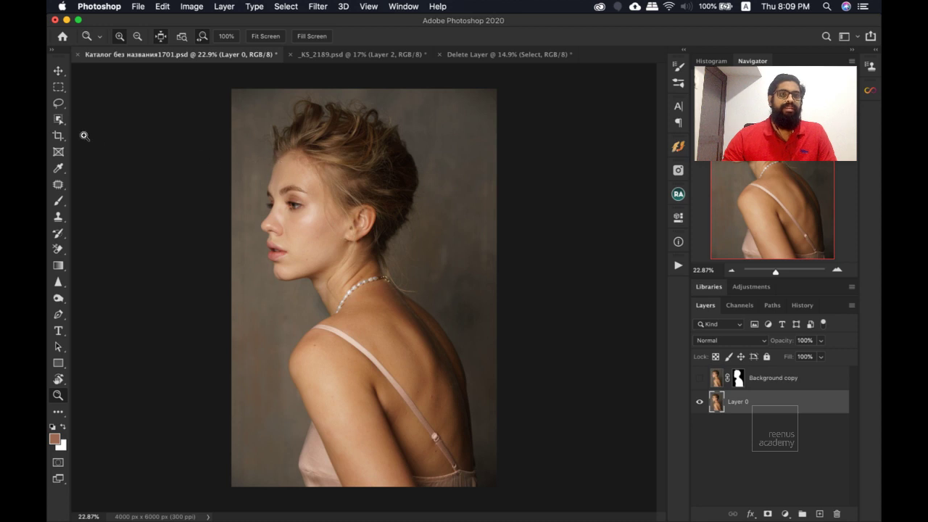
# Pick the Object Selection Tool from the toolbar's selection-tool flyout.
pyautogui.click(59, 121)
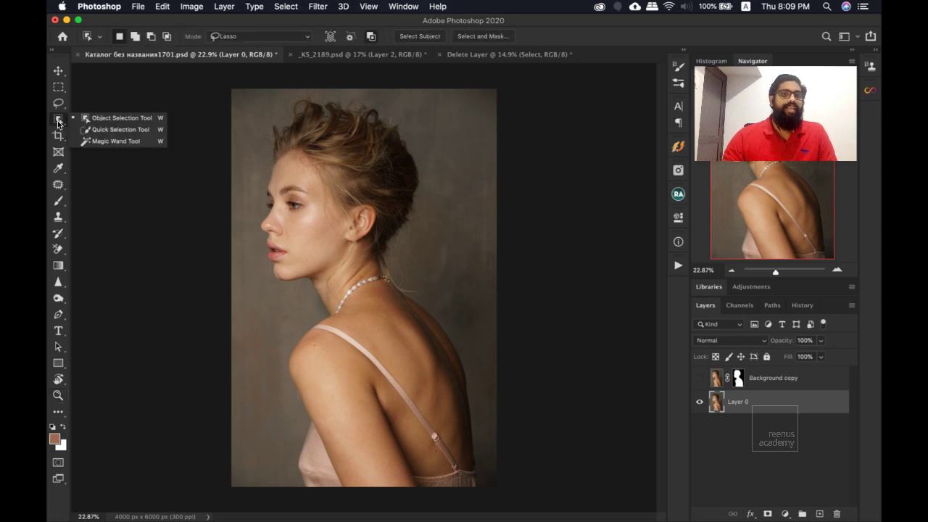
pyautogui.click(107, 119)
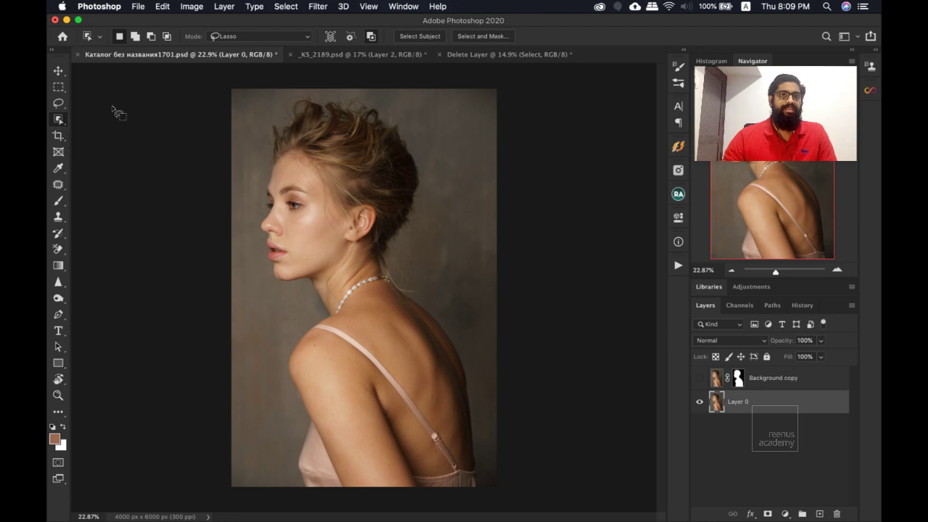
pyautogui.rightClick(62, 120)
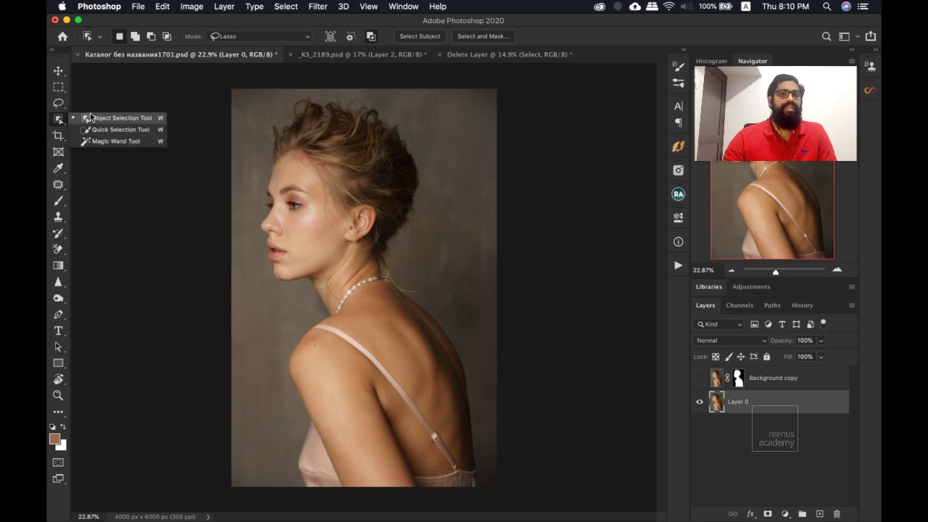
pyautogui.click(96, 119)
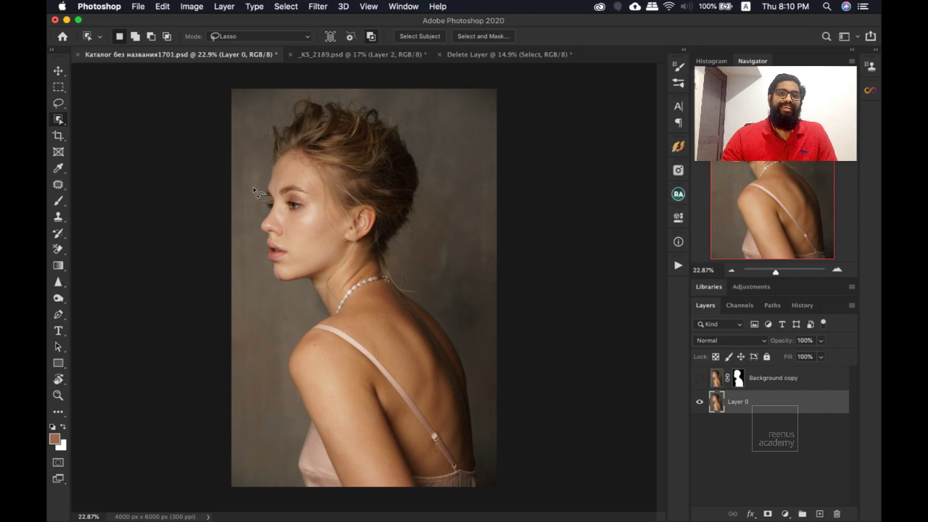
# Draw a loose Object Selection outline around the woman, then zoom in to check the hair edge.
pyautogui.moveTo(256, 193)
pyautogui.mouseDown()
pyautogui.moveTo(265, 107)
pyautogui.moveTo(283, 90)
pyautogui.moveTo(363, 89)
pyautogui.moveTo(406, 114)
pyautogui.moveTo(433, 200)
pyautogui.moveTo(420, 252)
pyautogui.moveTo(451, 311)
pyautogui.moveTo(490, 486)
pyautogui.moveTo(439, 505)
pyautogui.moveTo(297, 505)
pyautogui.moveTo(283, 445)
pyautogui.moveTo(291, 399)
pyautogui.moveTo(278, 348)
pyautogui.moveTo(295, 280)
pyautogui.moveTo(258, 287)
pyautogui.moveTo(243, 261)
pyautogui.moveTo(264, 184)
pyautogui.moveTo(229, 160)
pyautogui.mouseUp()
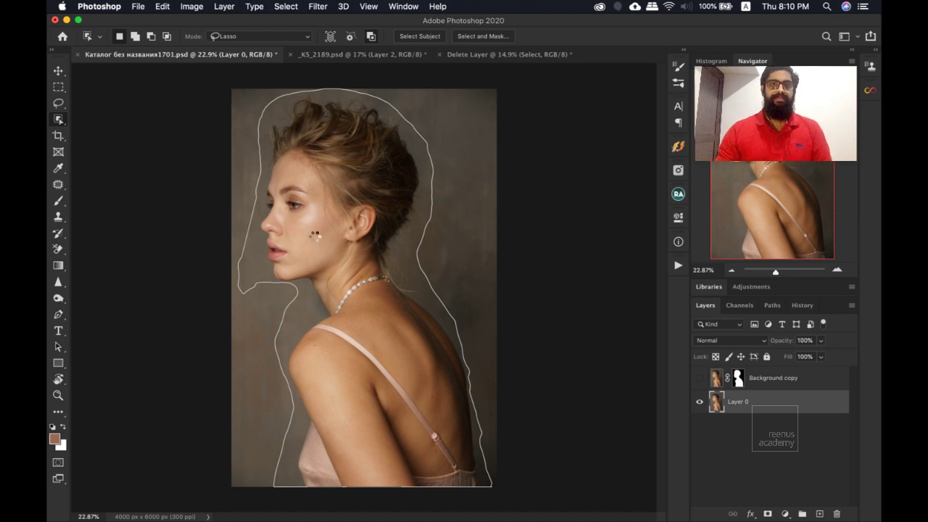
pyautogui.click(310, 227)
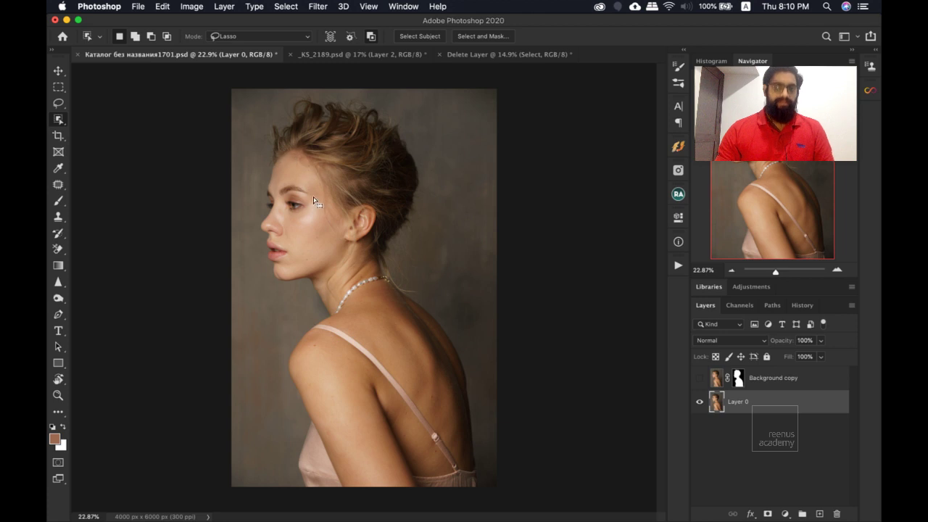
pyautogui.press('z')
pyautogui.press('super+z')
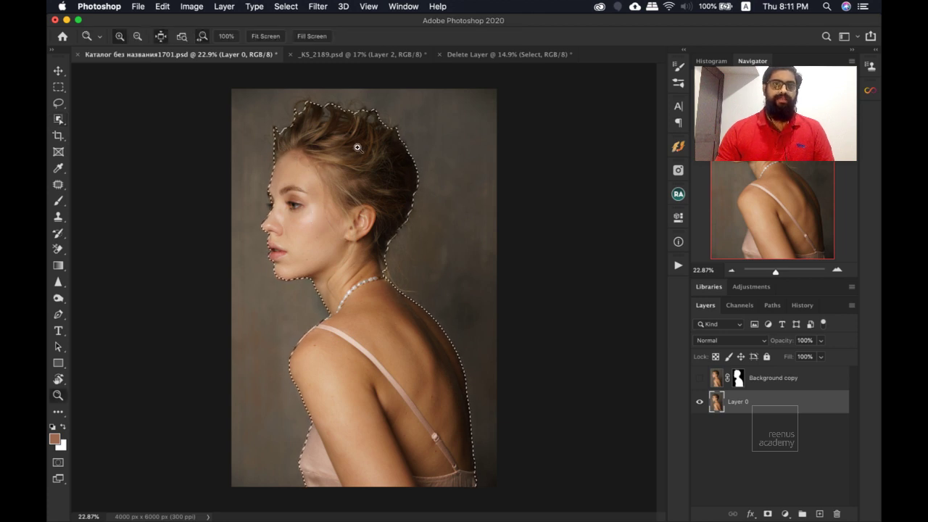
pyautogui.moveTo(375, 148); pyautogui.dragTo(399, 156)
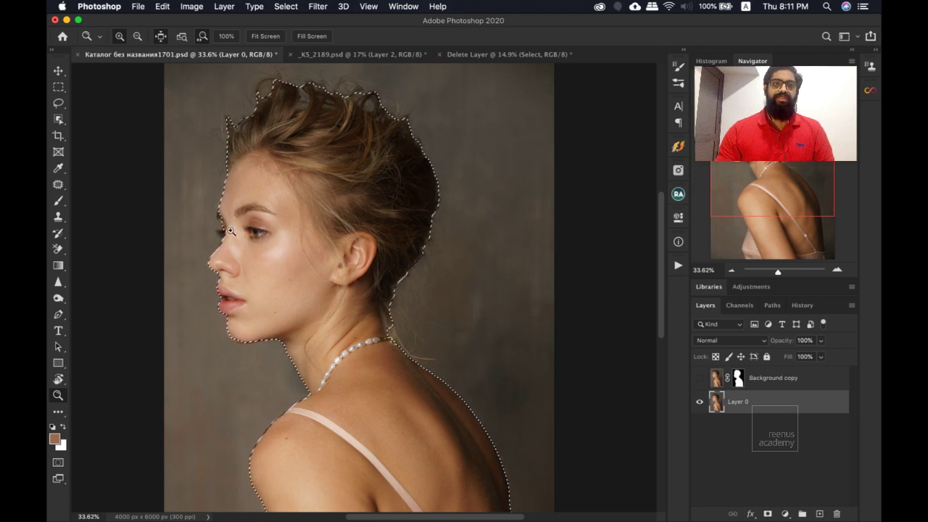
pyautogui.moveTo(220, 226); pyautogui.dragTo(249, 250)
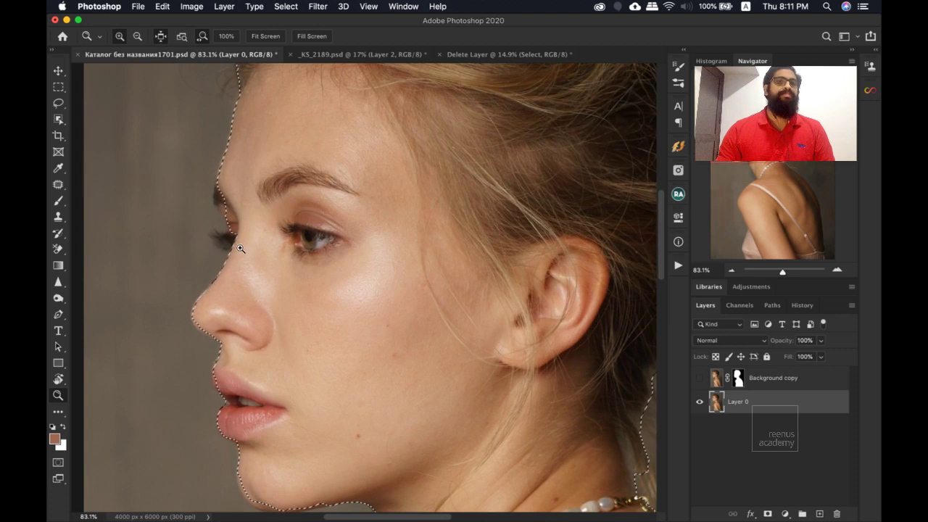
pyautogui.scroll(-3, 249, 250)
pyautogui.scroll(-5, 321, 322)
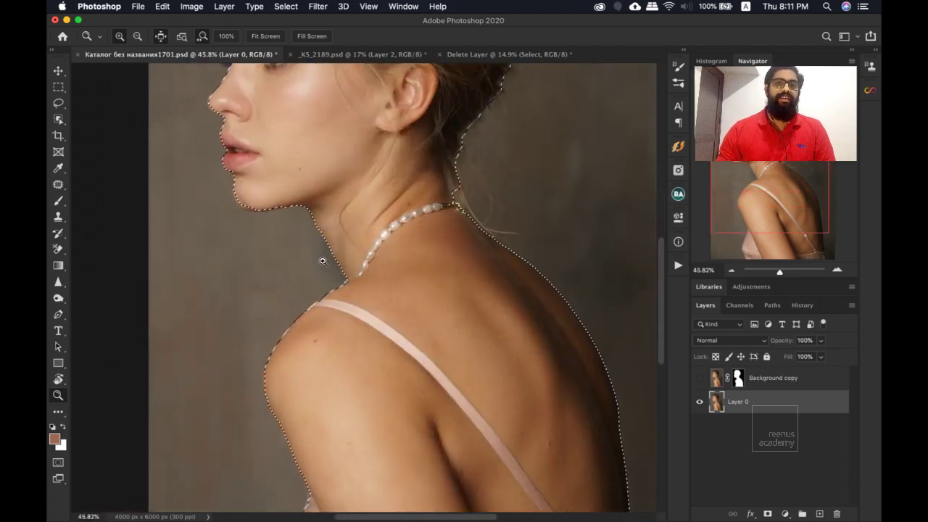
pyautogui.scroll(15, 305, 229)
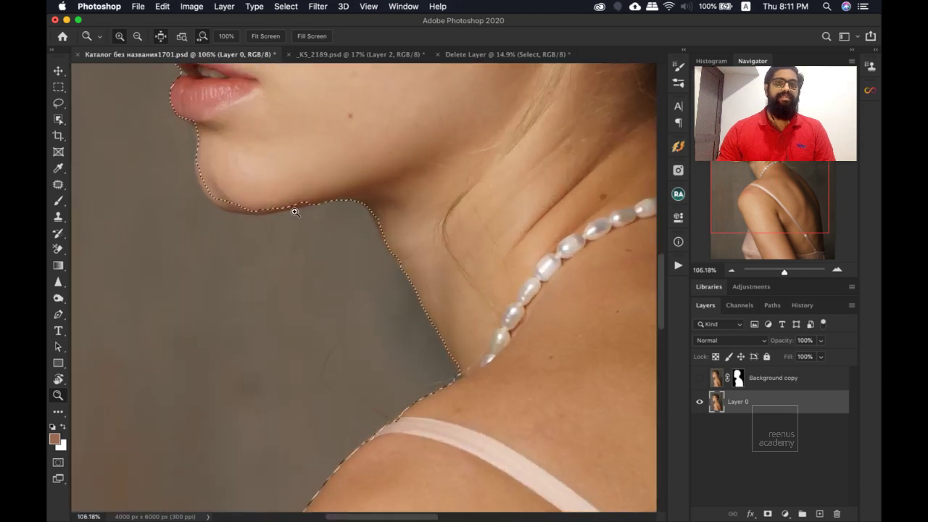
pyautogui.scroll(-4, 412, 261)
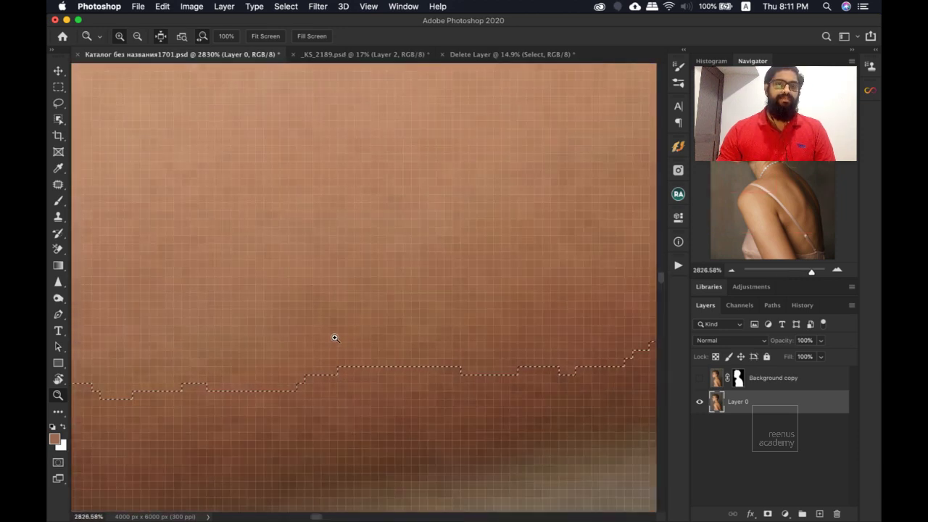
pyautogui.scroll(2, 365, 365)
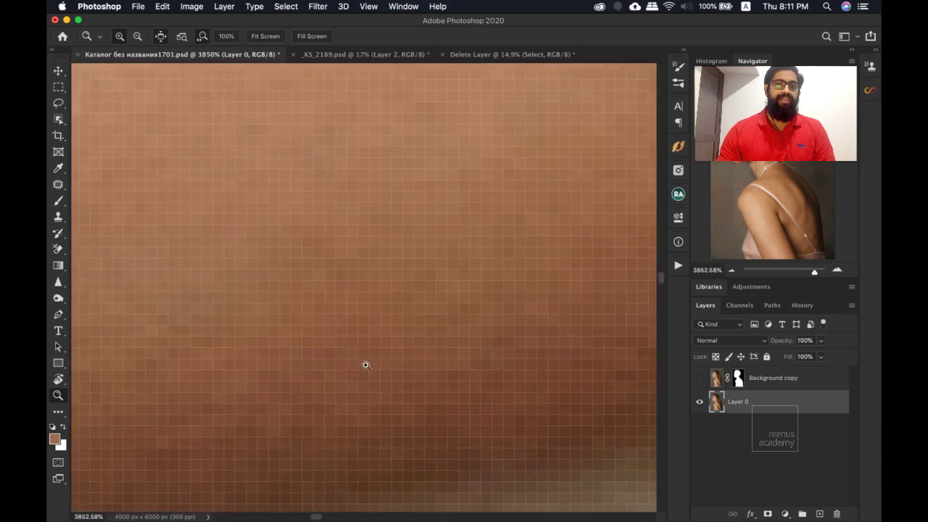
pyautogui.scroll(-4, 355, 348)
pyautogui.scroll(-3, 279, 297)
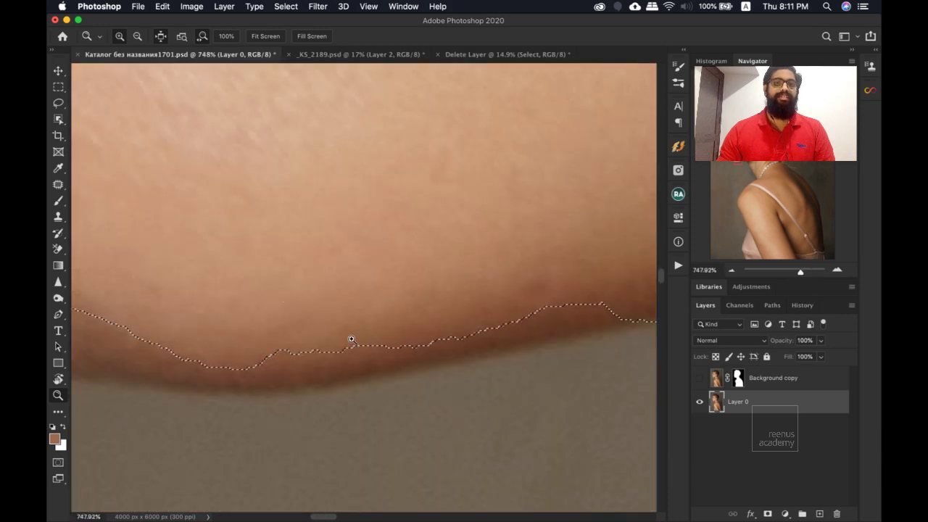
pyautogui.scroll(-7, 350, 338)
pyautogui.scroll(-4, 345, 328)
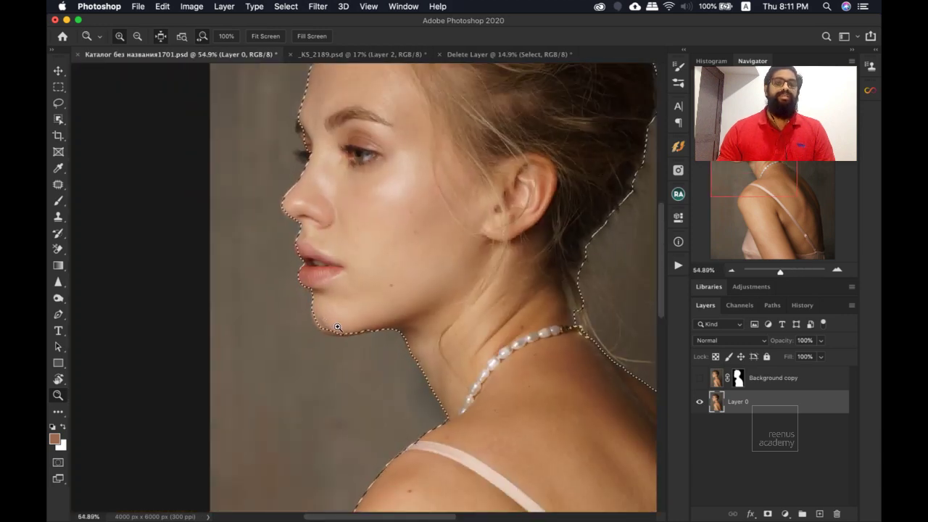
pyautogui.scroll(-3, 345, 312)
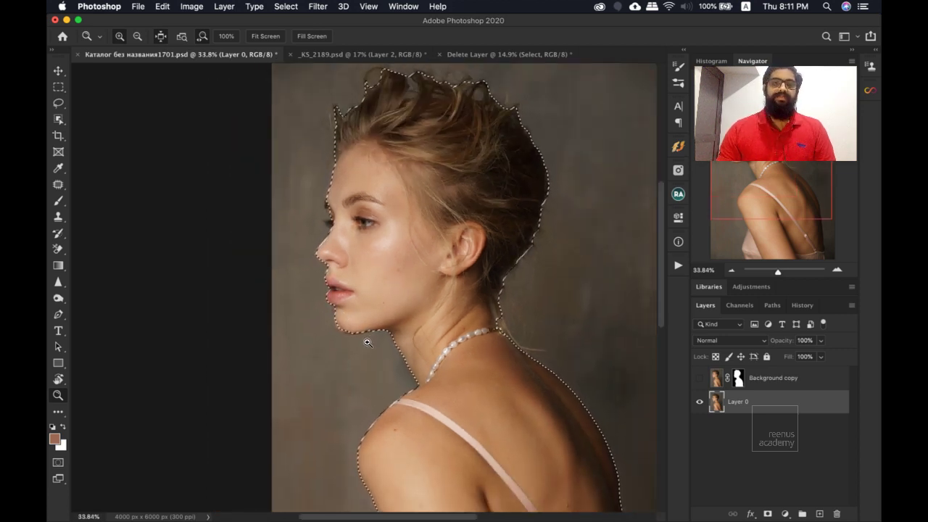
pyautogui.scroll(2, 366, 333)
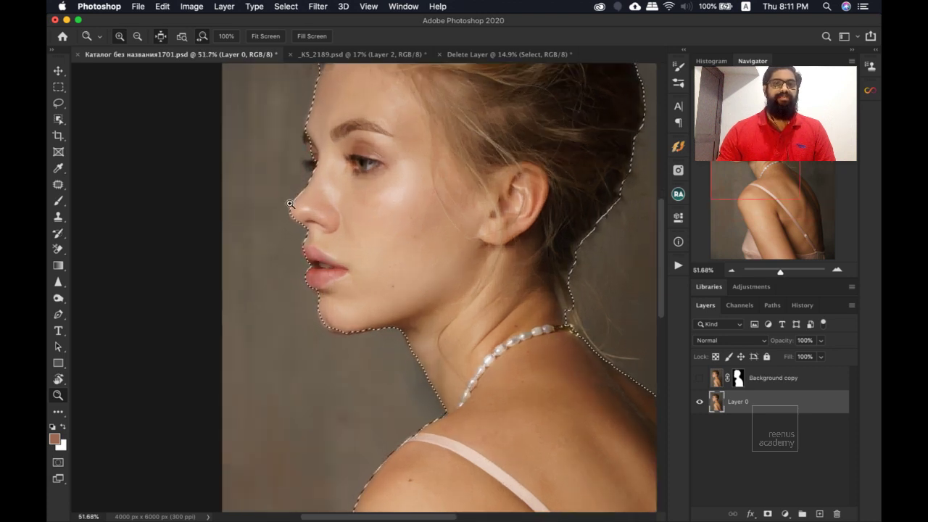
pyautogui.scroll(7, 294, 201)
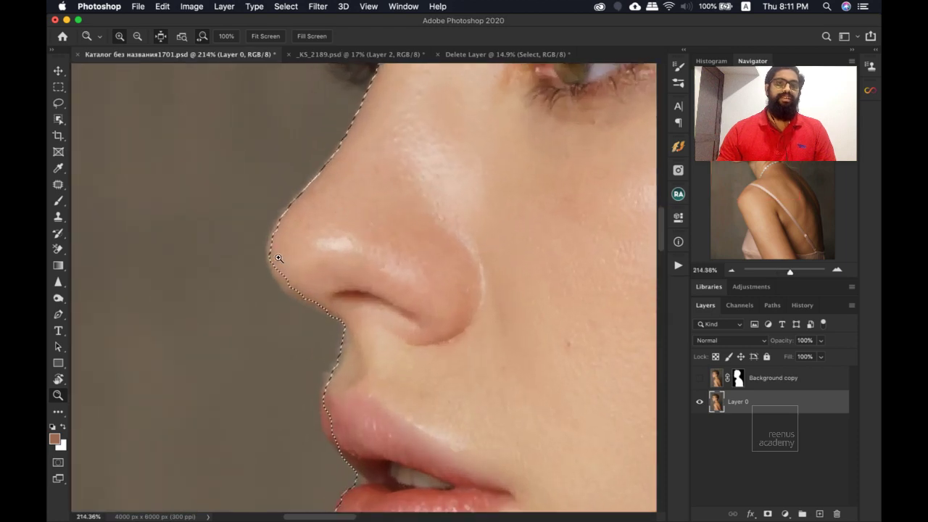
pyautogui.scroll(1, 279, 254)
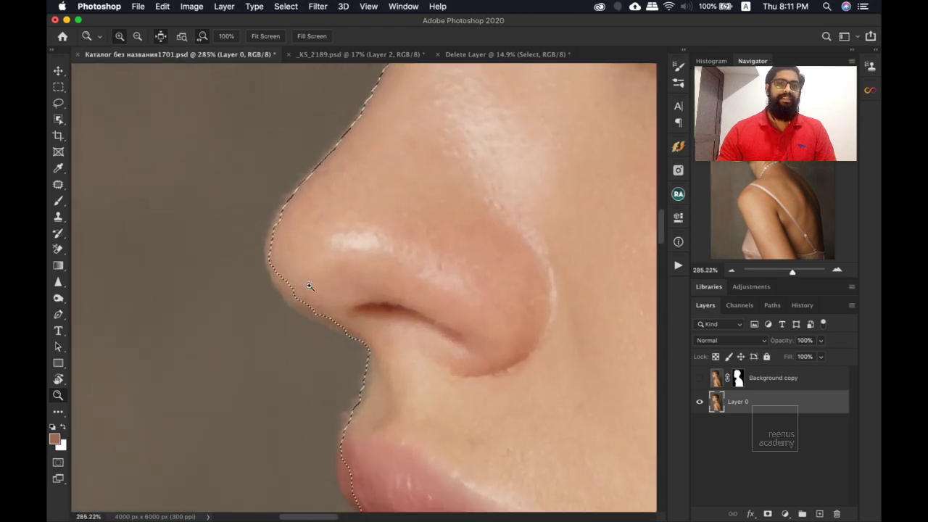
pyautogui.scroll(-4, 275, 251)
pyautogui.scroll(-4, 285, 239)
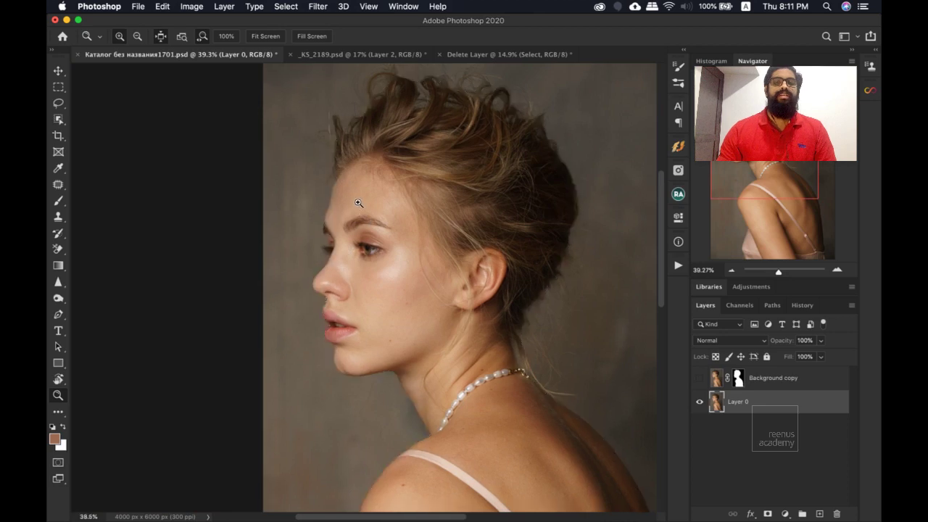
pyautogui.scroll(2, 513, 263)
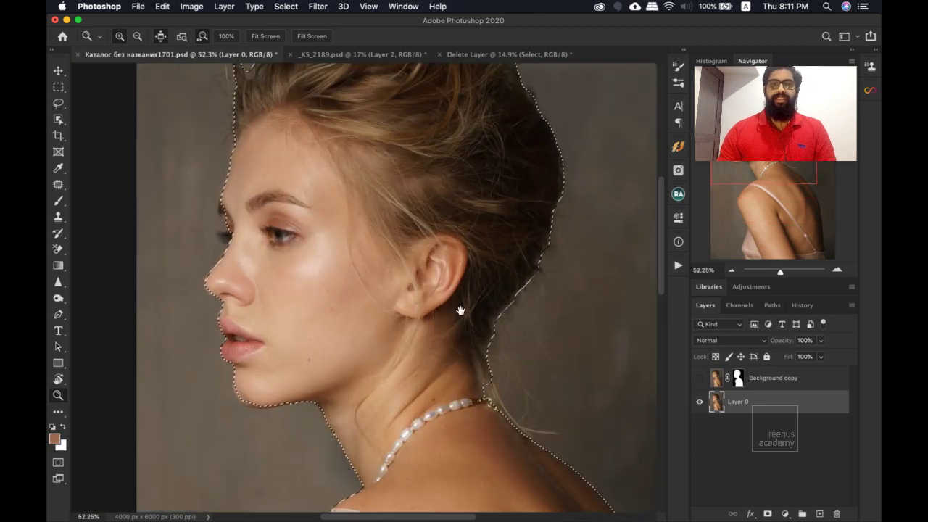
pyautogui.moveTo(460, 307); pyautogui.dragTo(398, 224)
pyautogui.scroll(-5, 399, 316)
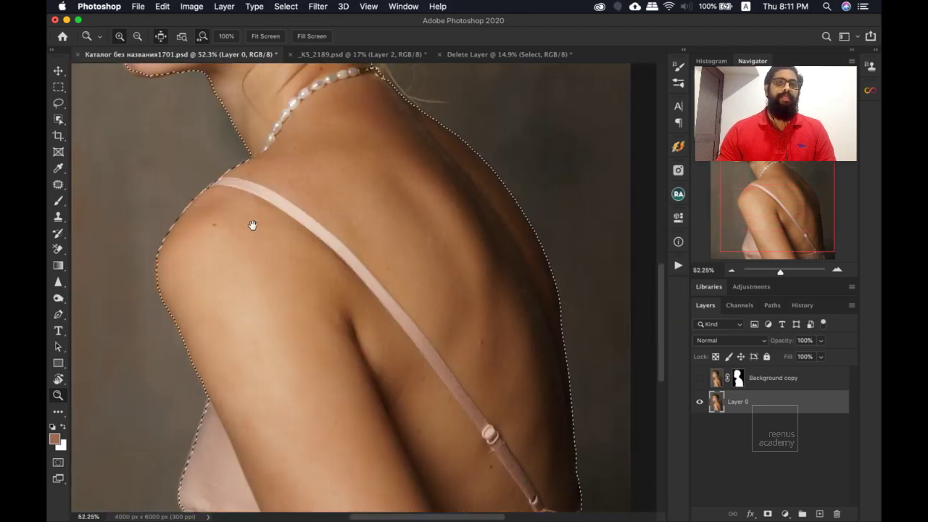
pyautogui.scroll(2, 263, 207)
pyautogui.scroll(4, 303, 183)
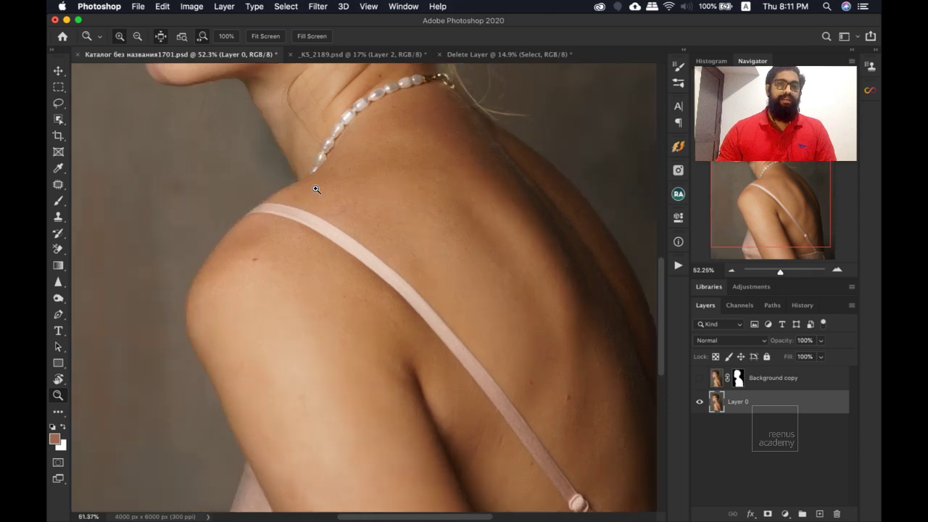
pyautogui.scroll(2, 305, 191)
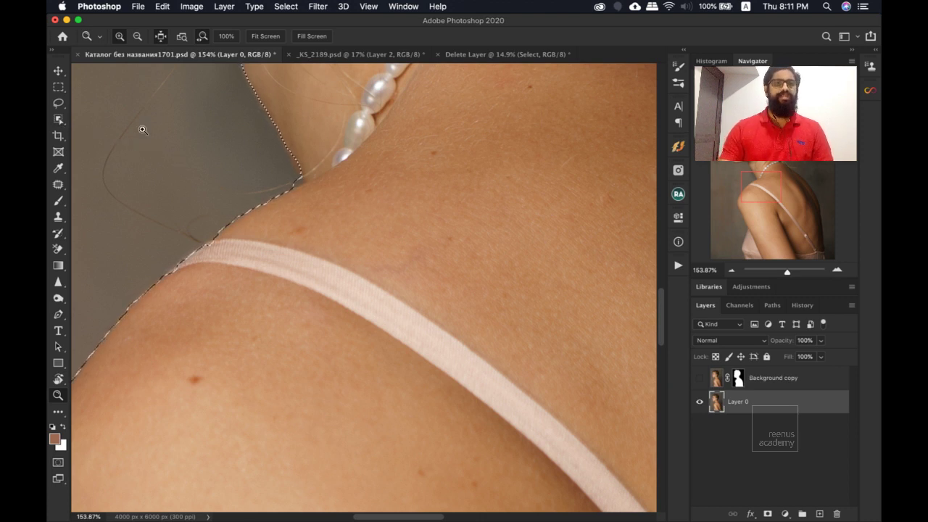
# Switch to the Lasso and add the missed neck-edge area to the selection.
pyautogui.click(58, 103)
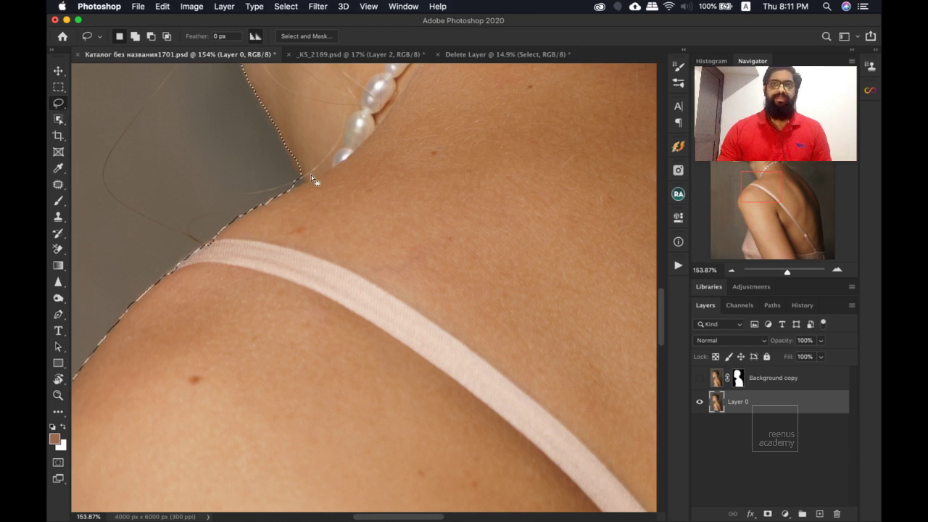
pyautogui.press('shift')
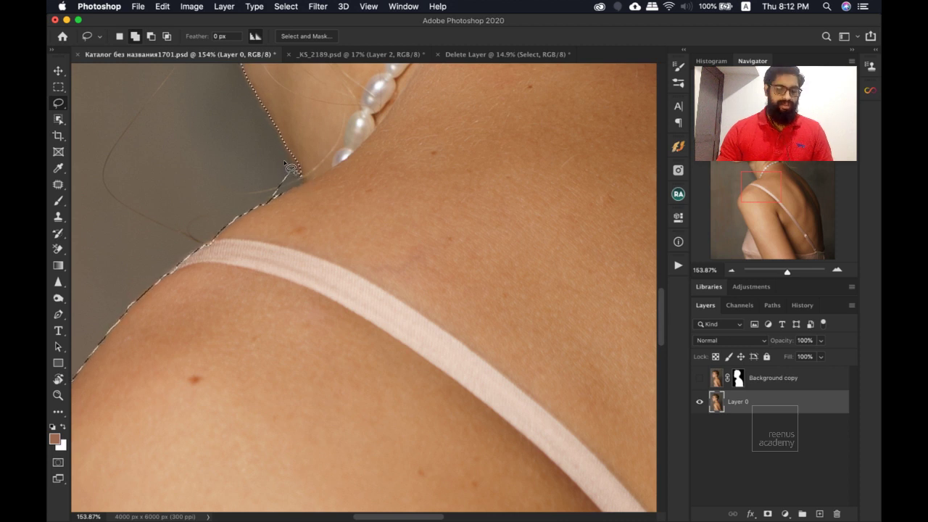
pyautogui.press('super+z')
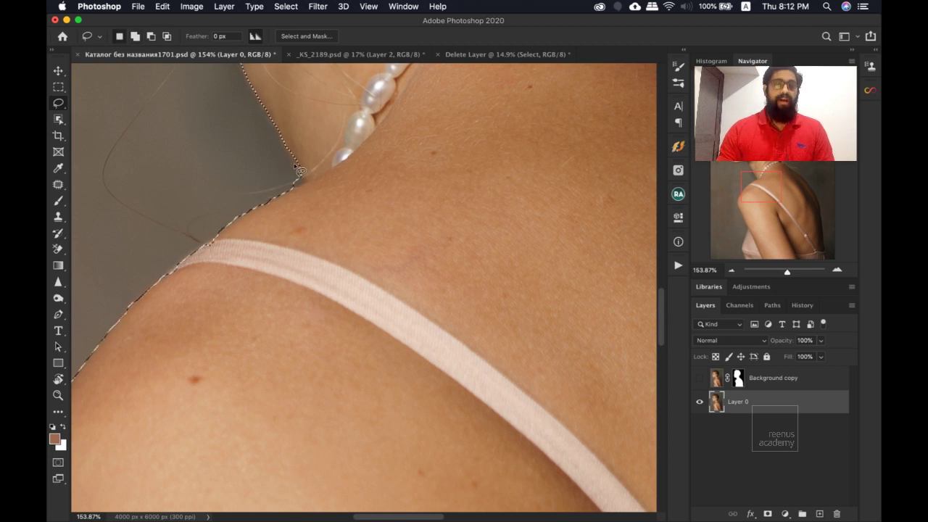
pyautogui.press('alt')
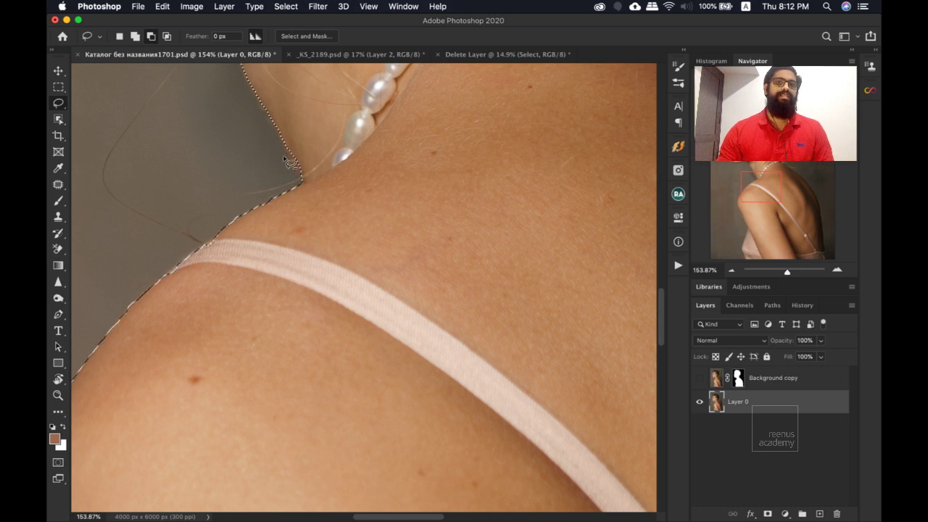
pyautogui.moveTo(290, 165); pyautogui.dragTo(340, 232)
pyautogui.press('shift')
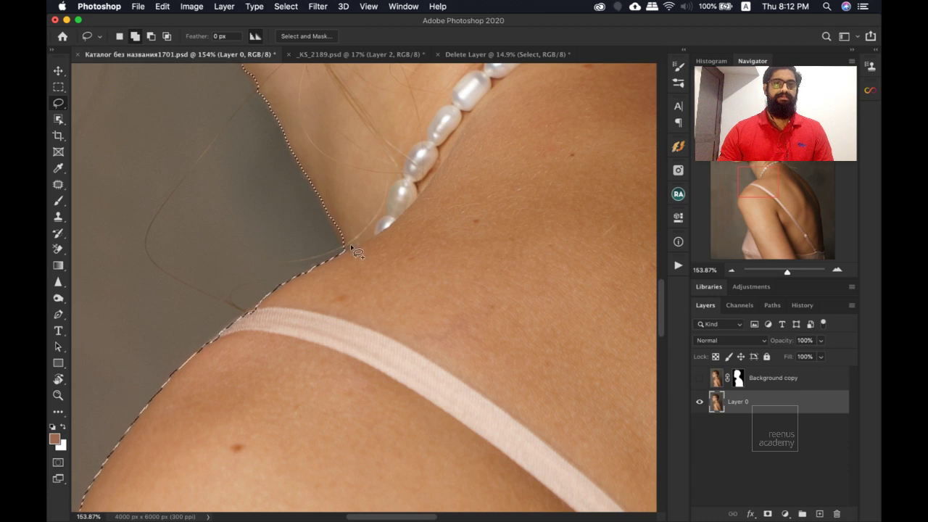
pyautogui.moveTo(355, 251); pyautogui.dragTo(326, 200)
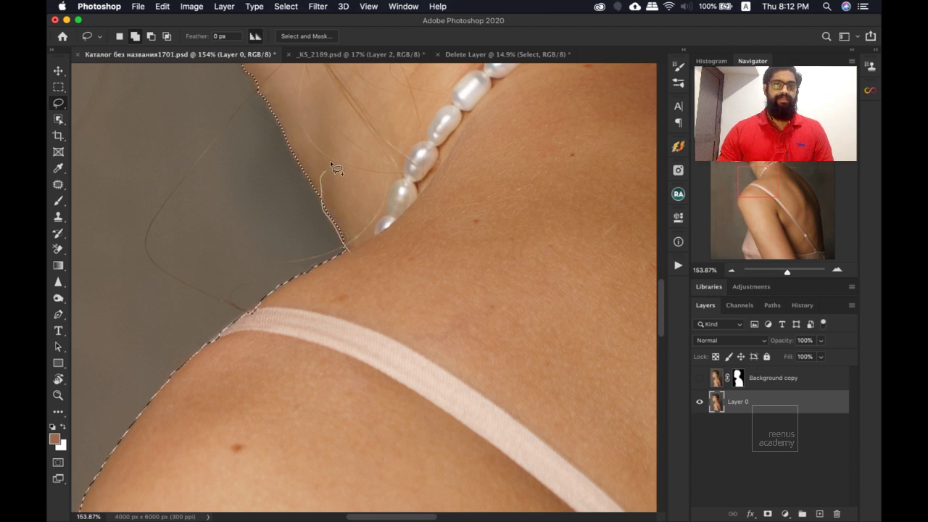
pyautogui.moveTo(335, 169); pyautogui.dragTo(327, 174)
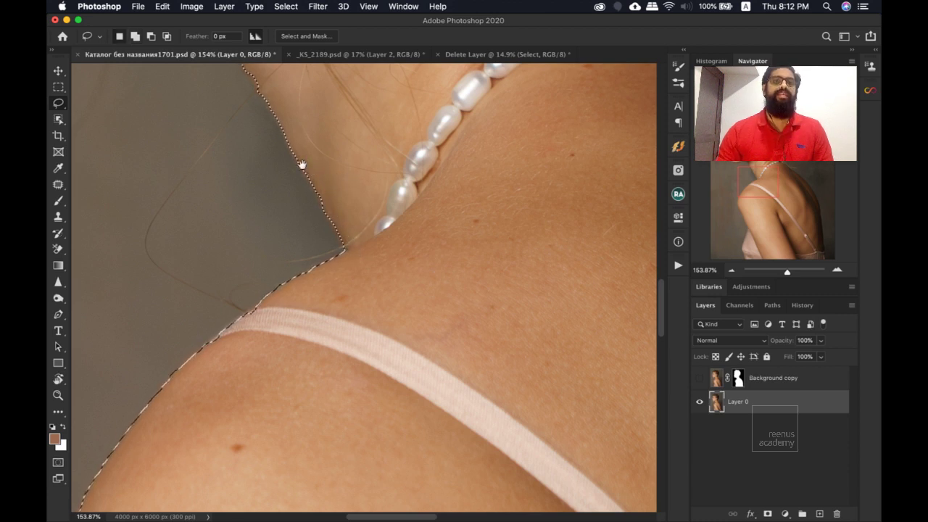
# Extend the selection along the jaw edge, then zoom out to about 81% to see the profile.
pyautogui.scroll(10, 285, 141)
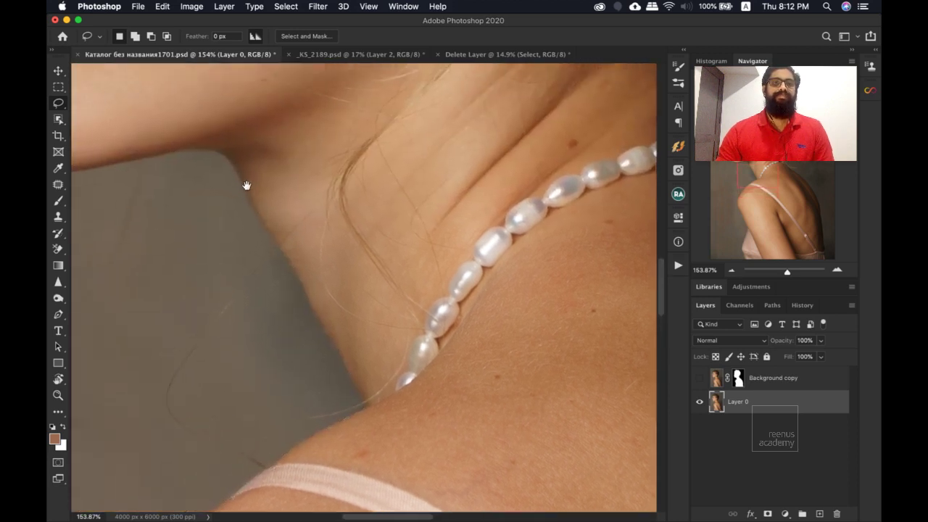
pyautogui.moveTo(246, 186)
pyautogui.mouseDown()
pyautogui.moveTo(345, 221)
pyautogui.moveTo(367, 207)
pyautogui.mouseUp()
pyautogui.moveTo(303, 183)
pyautogui.mouseDown()
pyautogui.moveTo(227, 199)
pyautogui.moveTo(259, 145)
pyautogui.mouseUp()
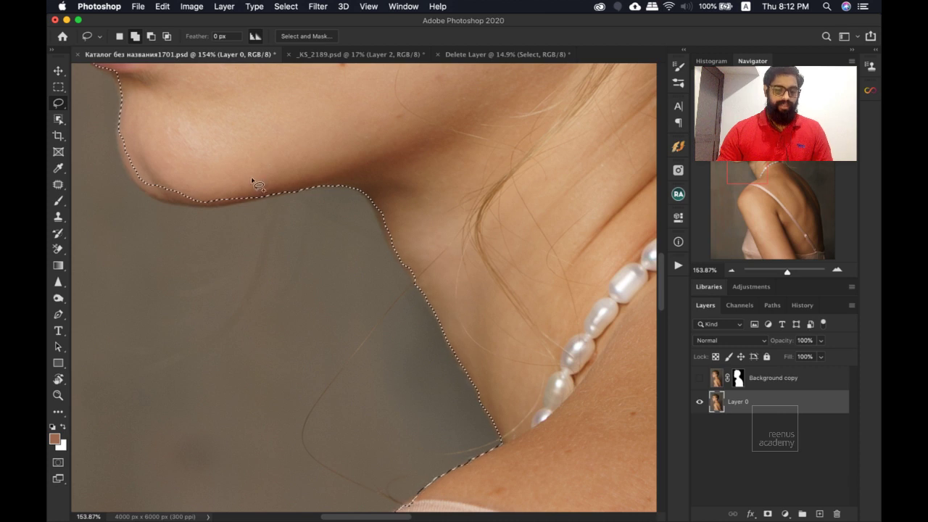
pyautogui.press('z')
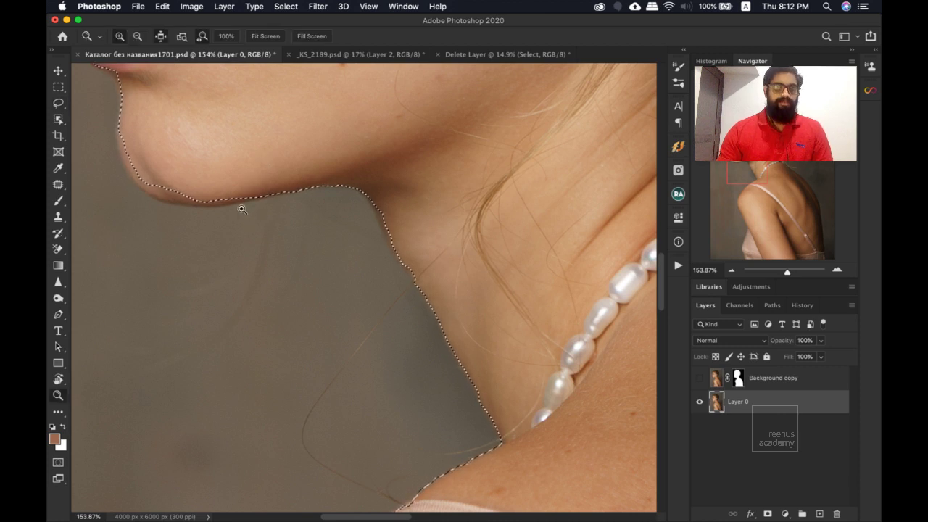
pyautogui.moveTo(242, 209)
pyautogui.mouseDown()
pyautogui.moveTo(223, 165)
pyautogui.moveTo(244, 244)
pyautogui.moveTo(247, 227)
pyautogui.mouseUp()
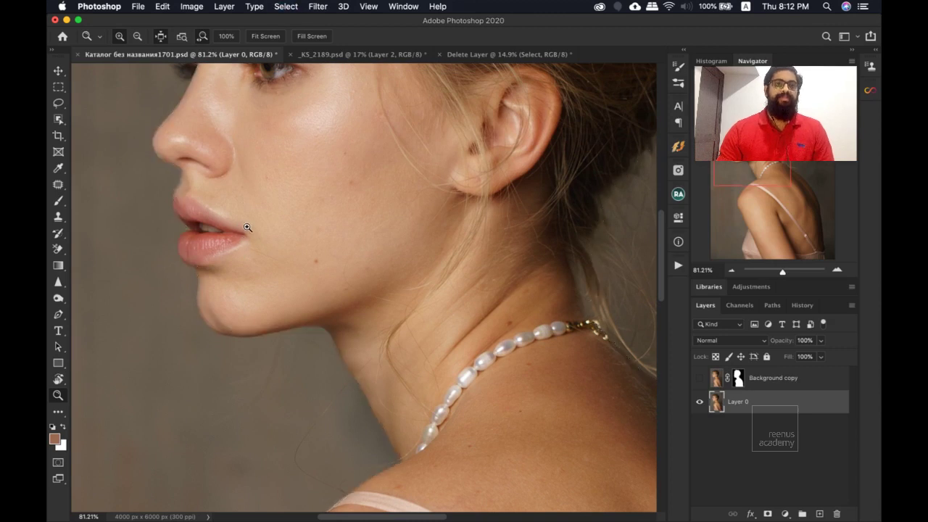
# Load the woman's outline from the Background copy mask and zoom out to 51%.
pyautogui.keyDown('super'); pyautogui.click(738, 377); pyautogui.keyUp('super')
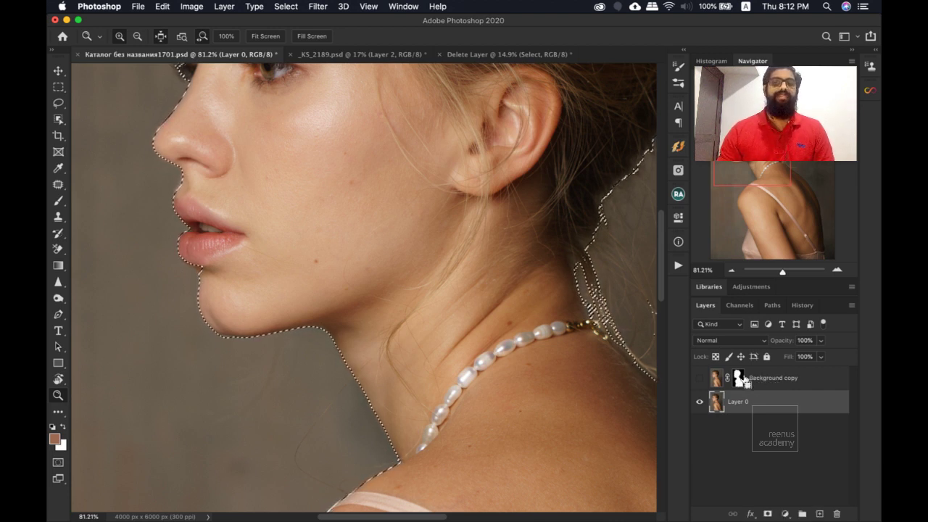
pyautogui.scroll(2, 244, 154)
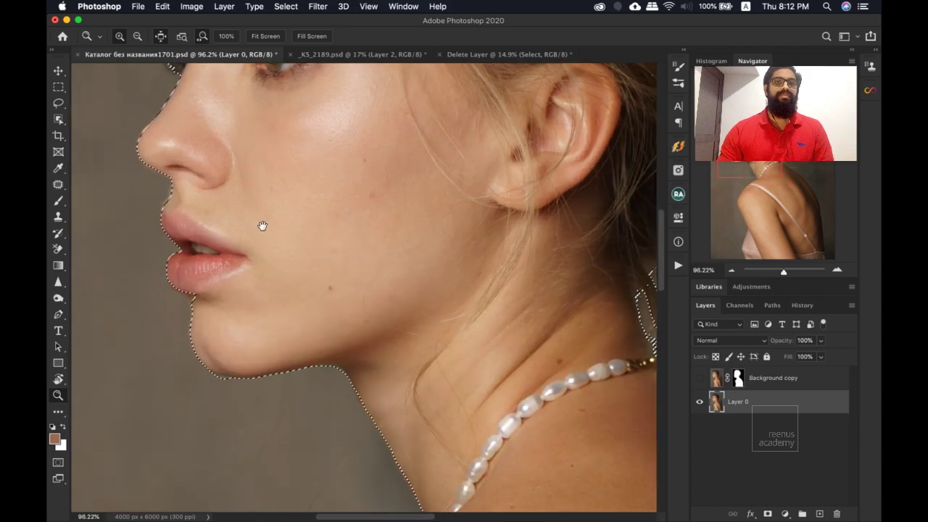
pyautogui.scroll(-4, 267, 225)
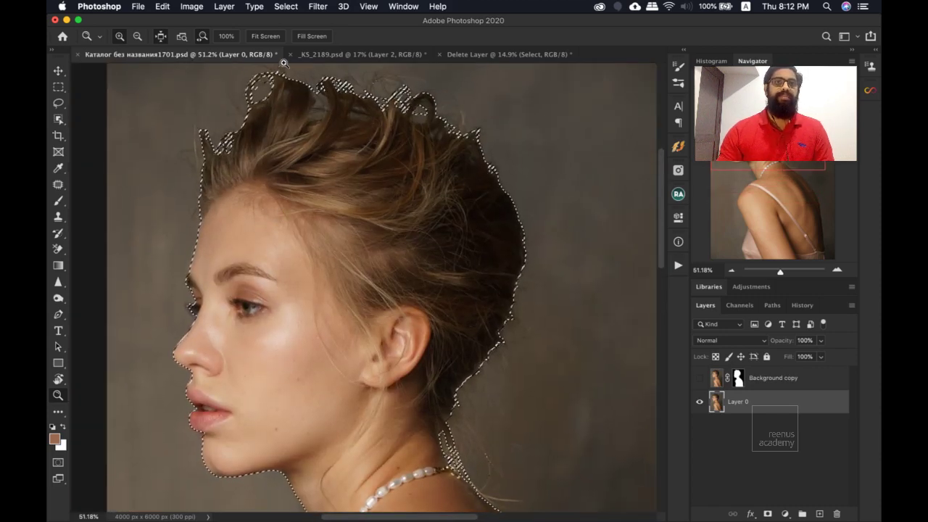
# Try Select > Select and Mask, switch to the Rectangular Marquee, and open then collapse Properties.
pyautogui.click(286, 7)
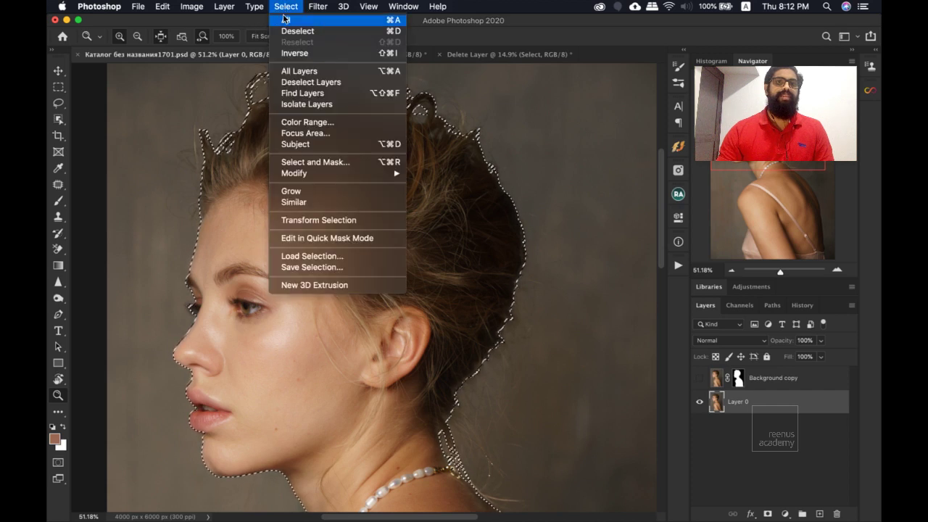
pyautogui.click(303, 162)
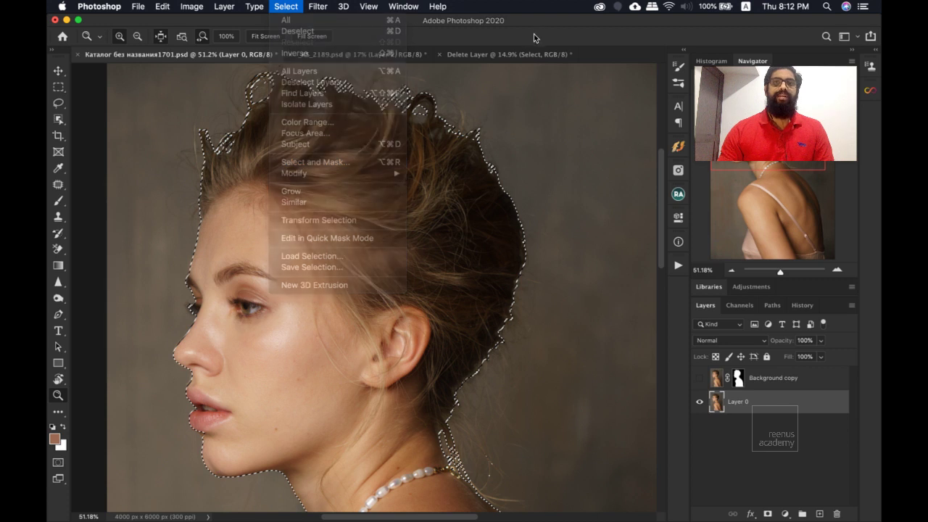
pyautogui.press('m')
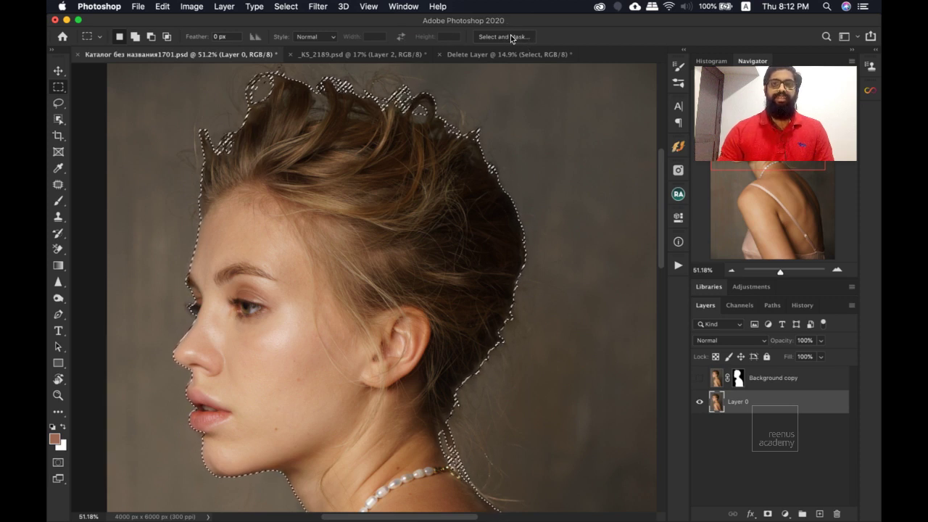
pyautogui.click(678, 216)
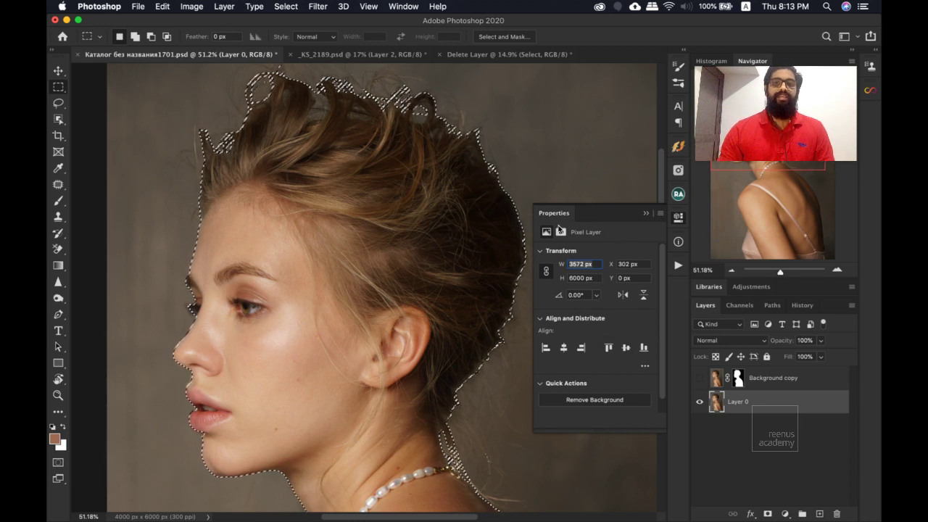
pyautogui.click(646, 213)
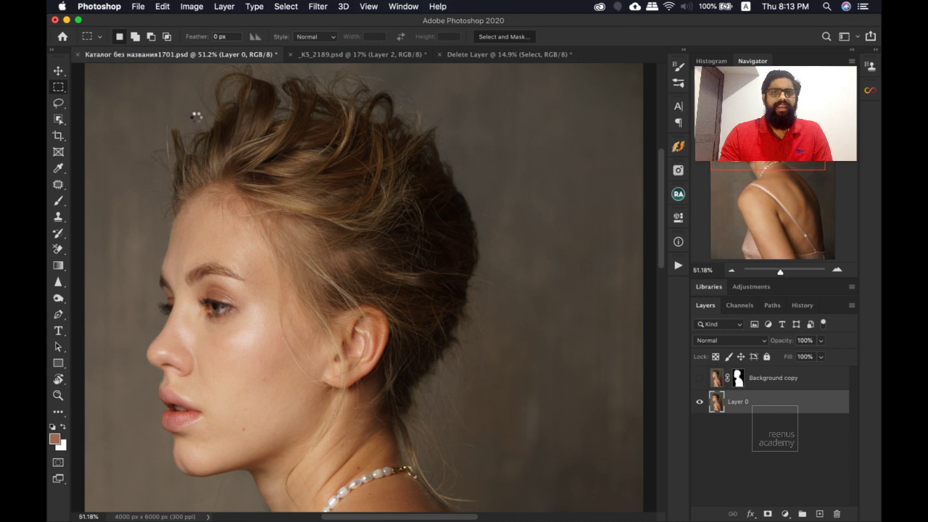
# Open Select and Mask with Cmd+Option+R and zoom in on the hair at the top of the head.
pyautogui.press('super+alt+r')
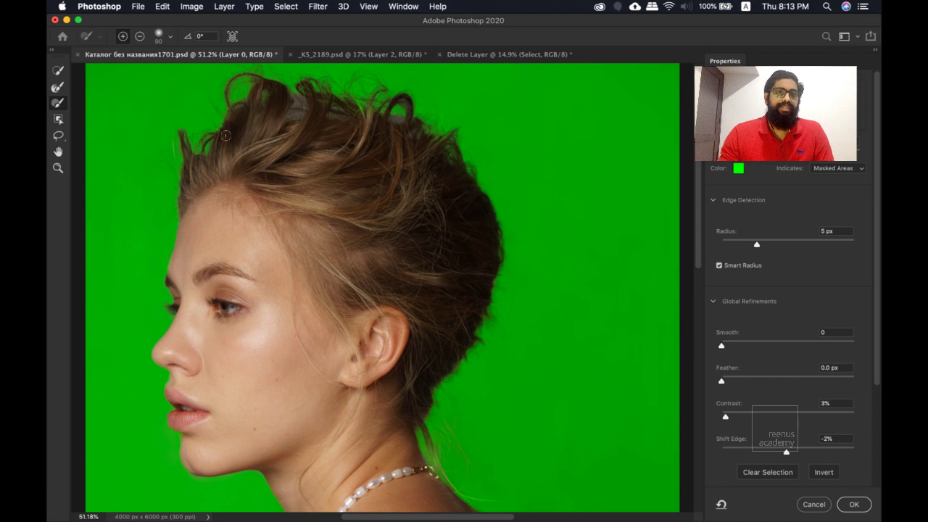
pyautogui.press('z')
pyautogui.scroll(-3, 245, 152)
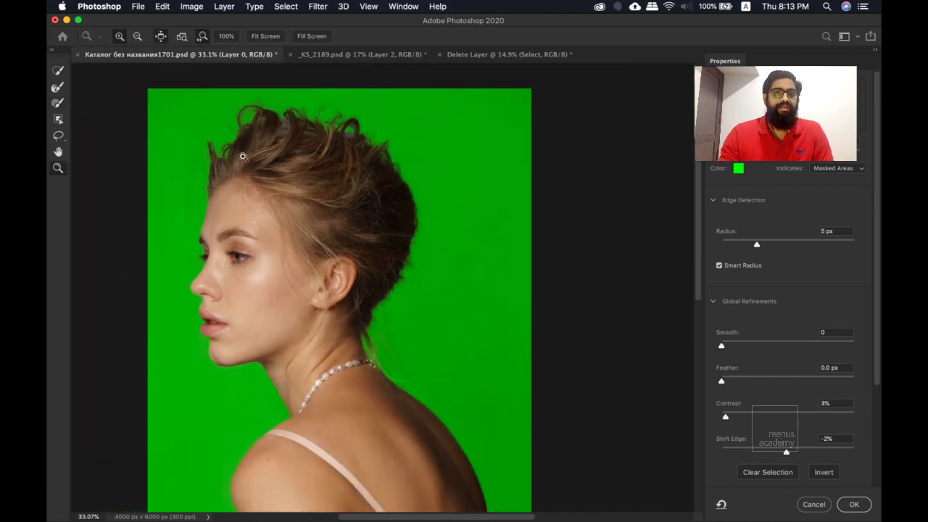
pyautogui.scroll(3, 227, 169)
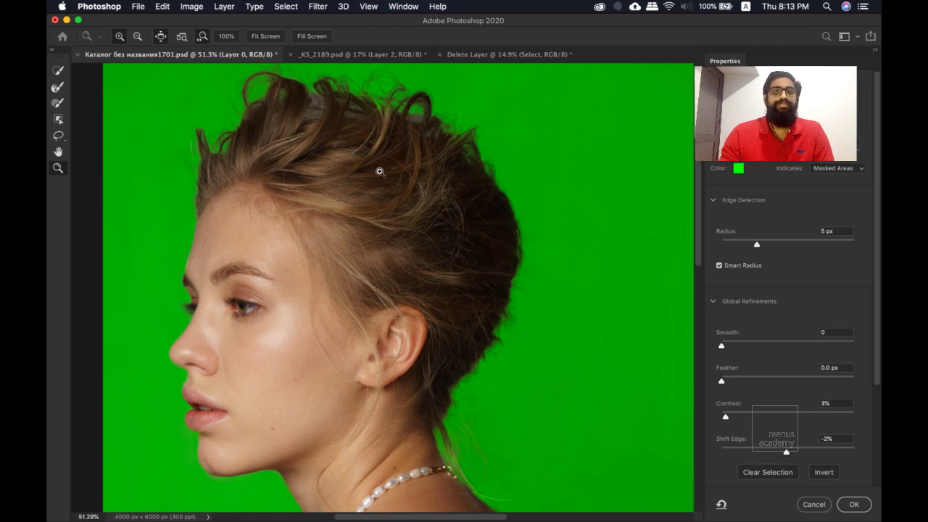
pyautogui.scroll(-2, 332, 148)
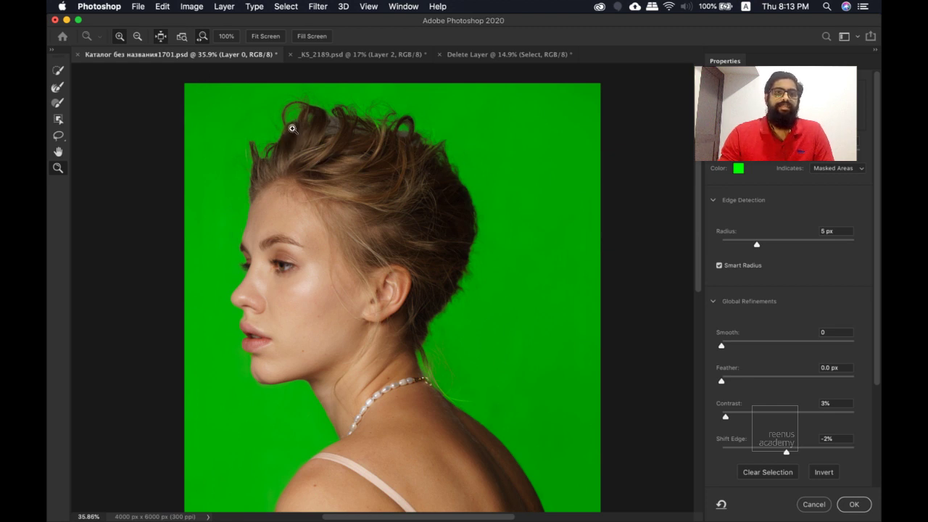
pyautogui.click(319, 126)
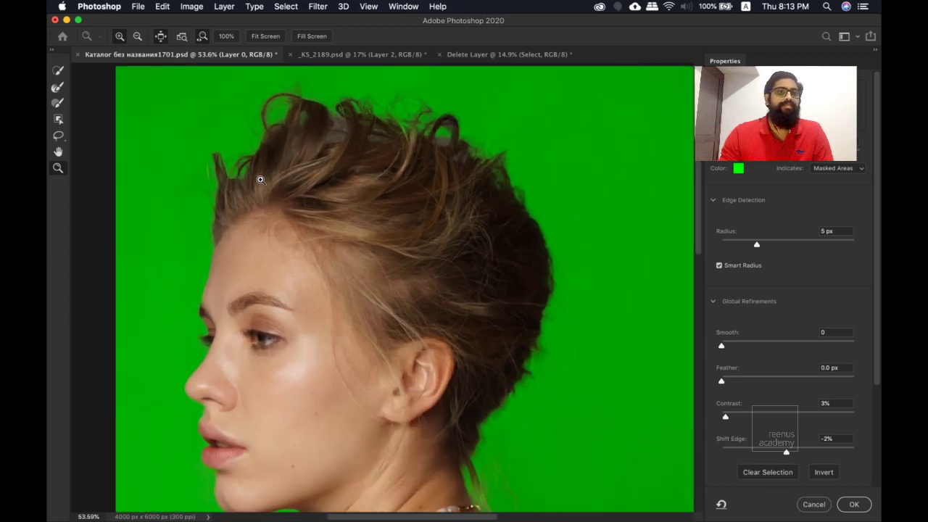
pyautogui.scroll(1, 267, 171)
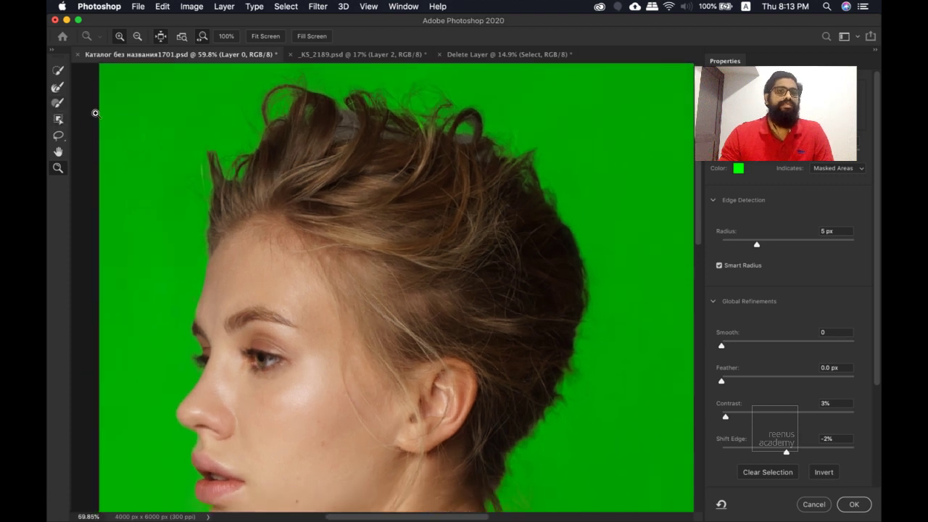
# Try the Quick Selection, Refine Edge Brush and Brush tools in turn.
pyautogui.click(58, 71)
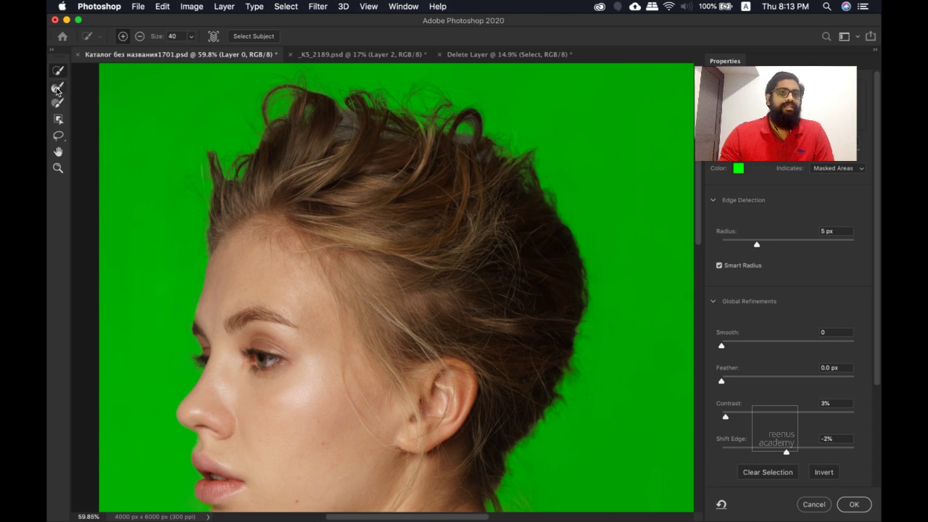
pyautogui.click(57, 88)
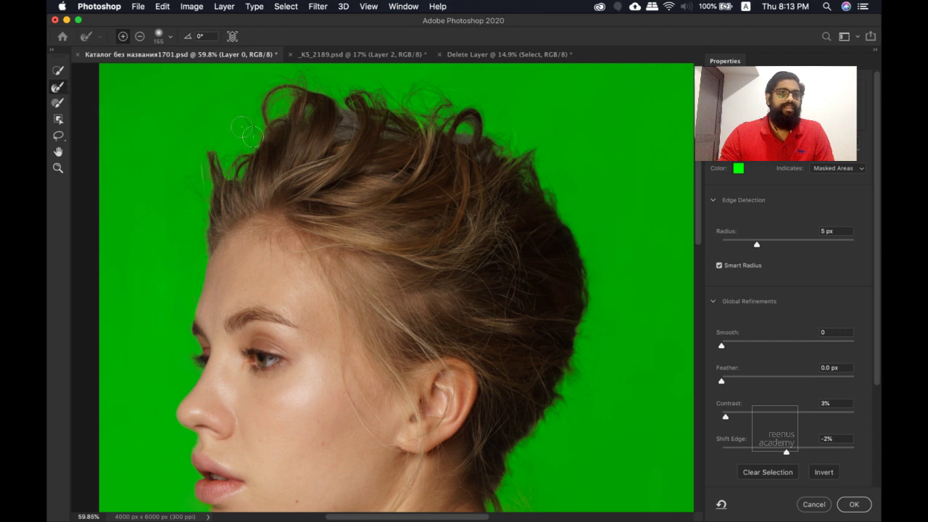
pyautogui.click(57, 105)
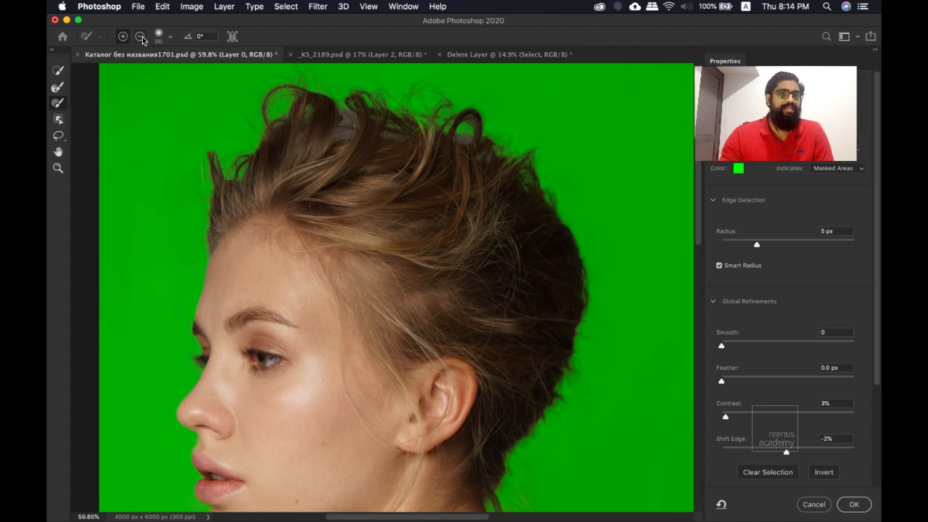
pyautogui.scroll(-5, 222, 362)
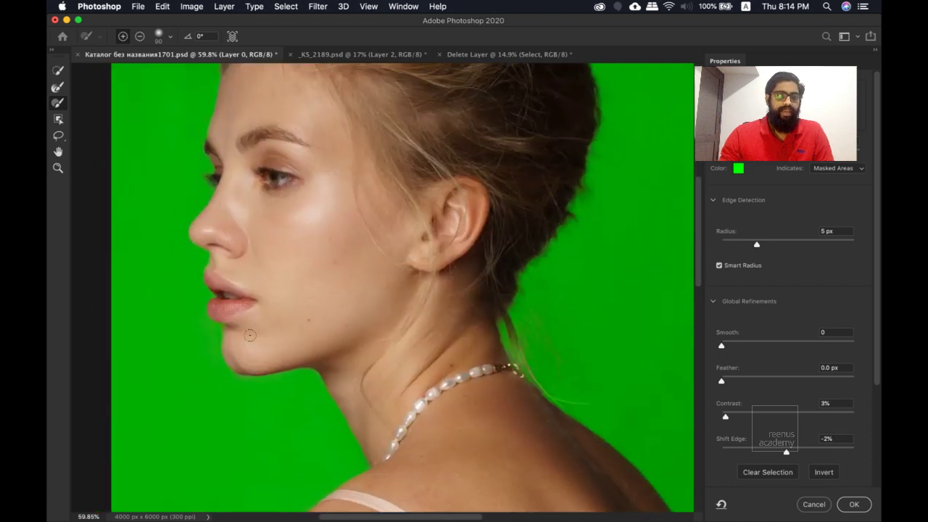
# Zoom in on the chin and lips and set the Refine Edge Brush size to 46 px.
pyautogui.press('z')
pyautogui.moveTo(244, 377); pyautogui.dragTo(259, 363)
pyautogui.moveTo(191, 244); pyautogui.dragTo(229, 262)
pyautogui.click(63, 106)
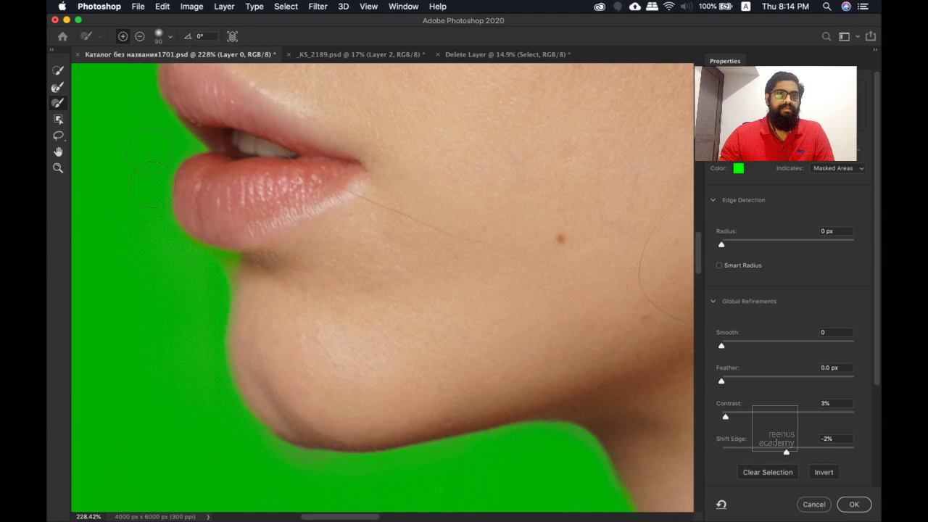
pyautogui.rightClick(220, 288)
pyautogui.moveTo(320, 269); pyautogui.dragTo(294, 271)
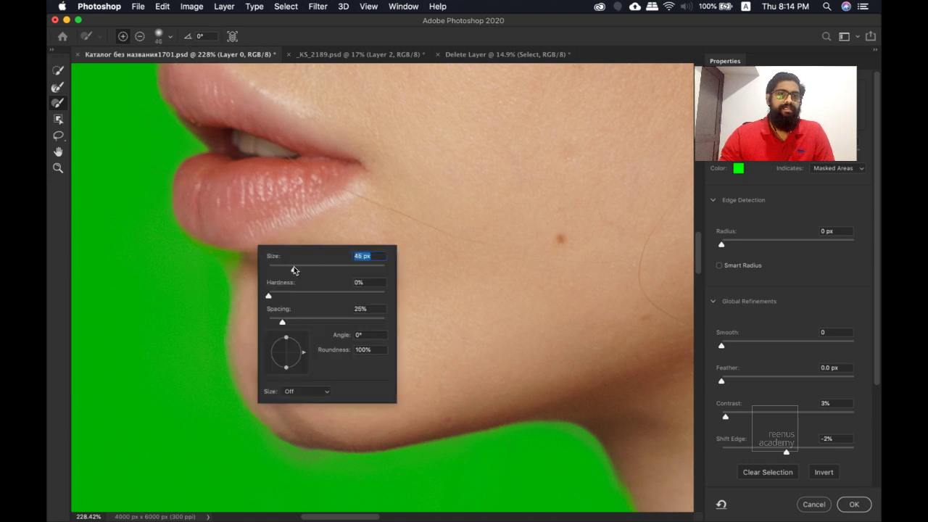
pyautogui.click(233, 268)
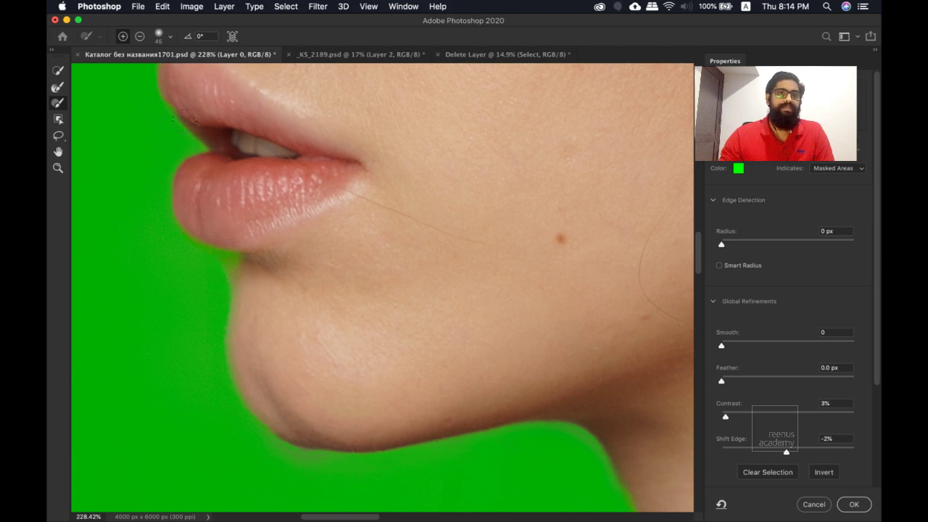
# In subtract mode, paint along the lower lip and chin edge, then fit the image on screen.
pyautogui.moveTo(239, 191); pyautogui.dragTo(239, 239)
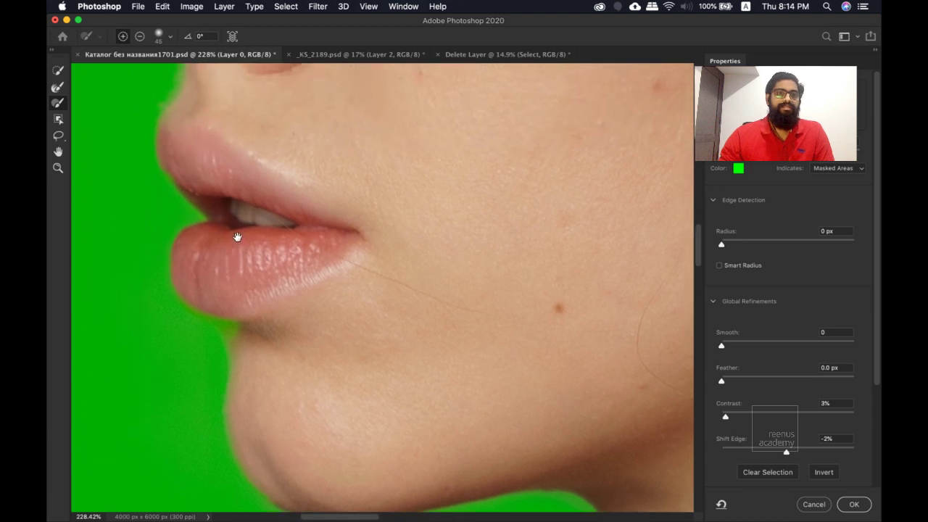
pyautogui.click(140, 37)
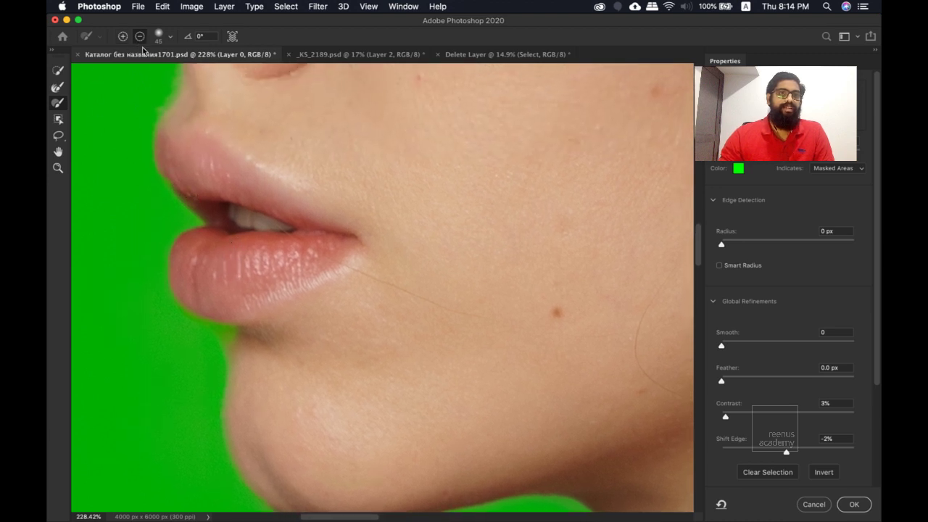
pyautogui.moveTo(232, 334)
pyautogui.mouseDown()
pyautogui.moveTo(198, 319)
pyautogui.moveTo(228, 337)
pyautogui.moveTo(213, 320)
pyautogui.mouseUp()
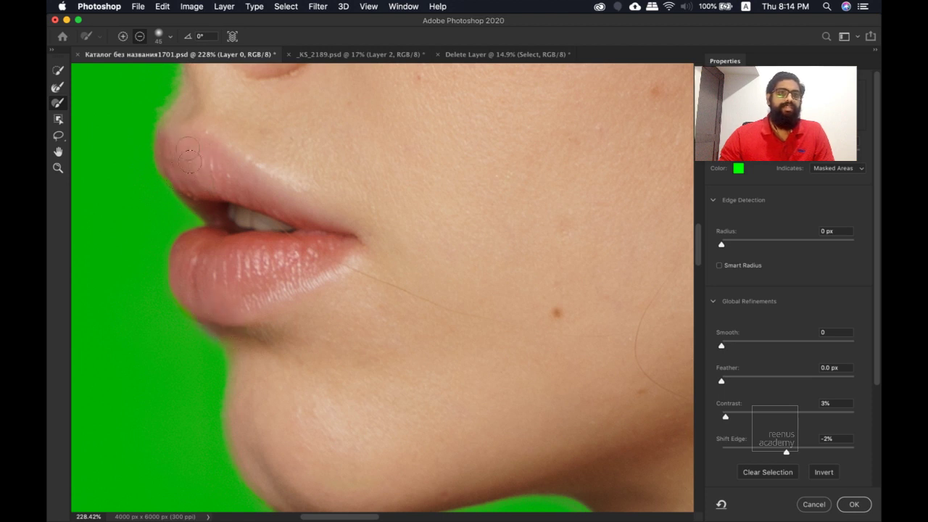
pyautogui.moveTo(207, 132)
pyautogui.mouseDown()
pyautogui.moveTo(203, 201)
pyautogui.moveTo(198, 177)
pyautogui.moveTo(234, 300)
pyautogui.mouseUp()
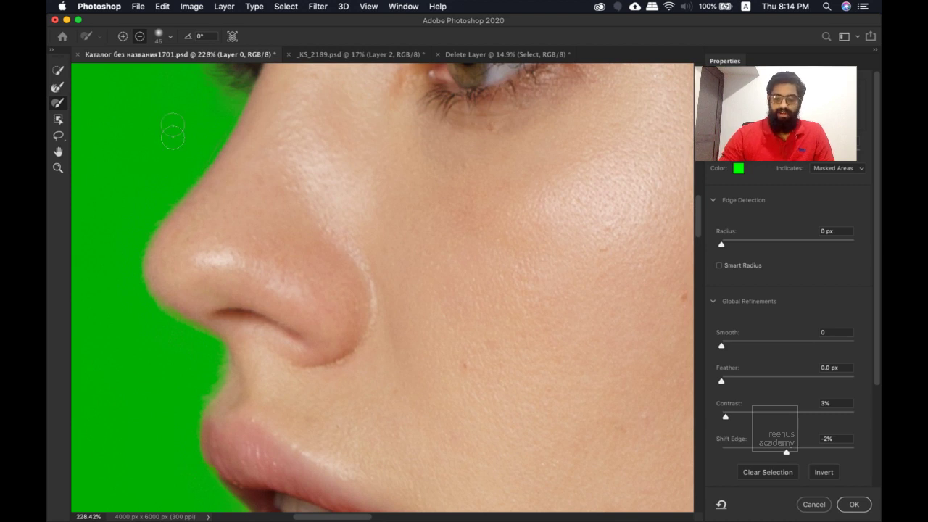
pyautogui.press('super+0')
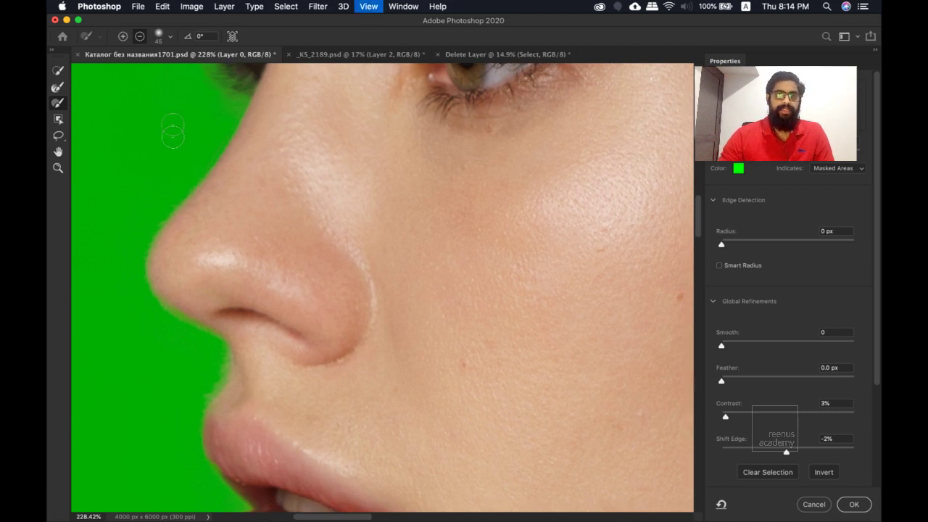
# Zoom out, cycle through the Transparency and Marching Ants views, then settle on Black & White.
pyautogui.press('super+minus')
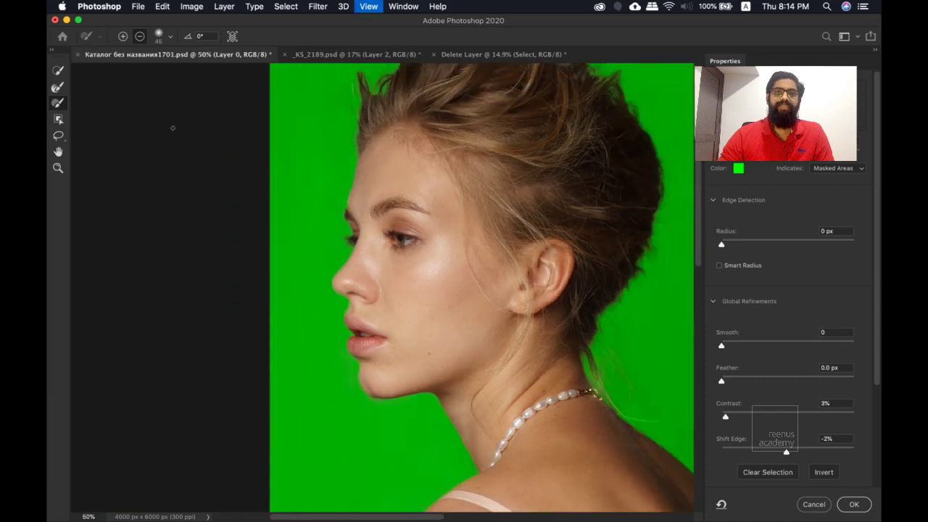
pyautogui.moveTo(500, 229); pyautogui.dragTo(403, 182)
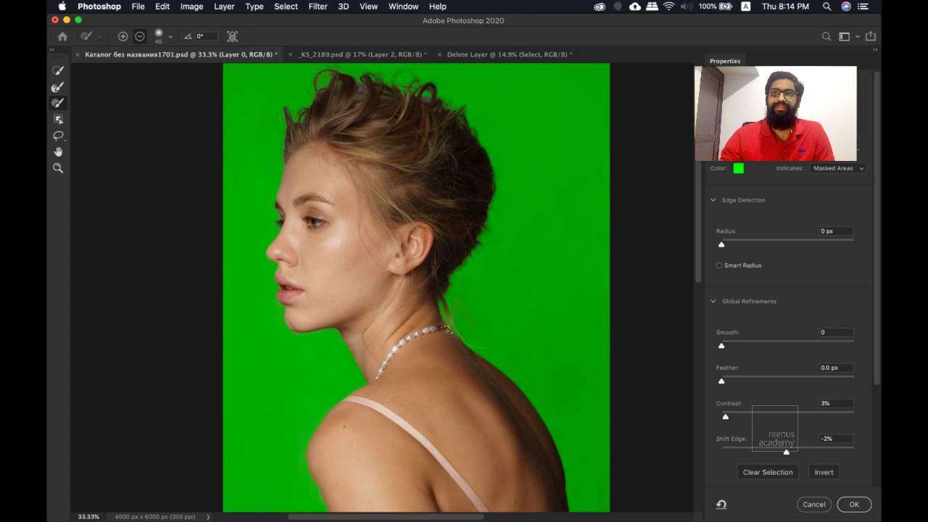
pyautogui.click(732, 142)
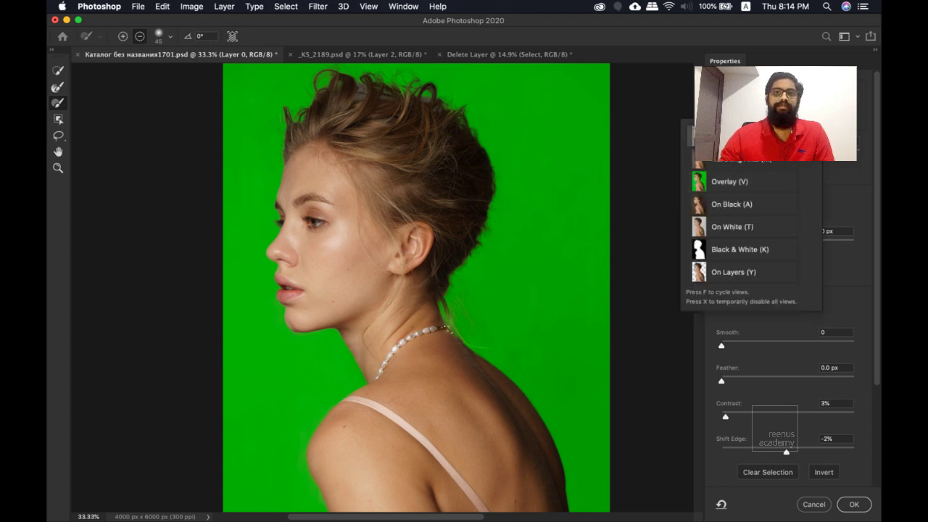
pyautogui.press('y')
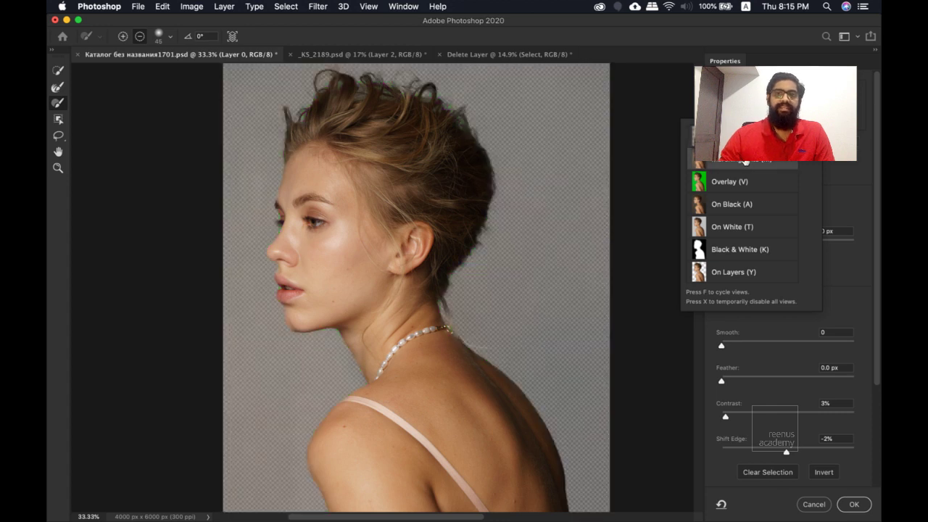
pyautogui.press('m')
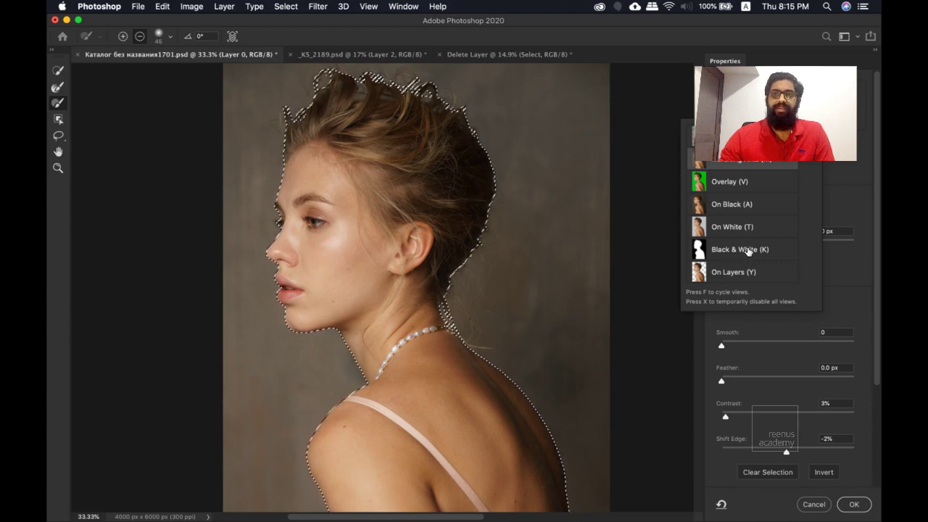
pyautogui.click(749, 250)
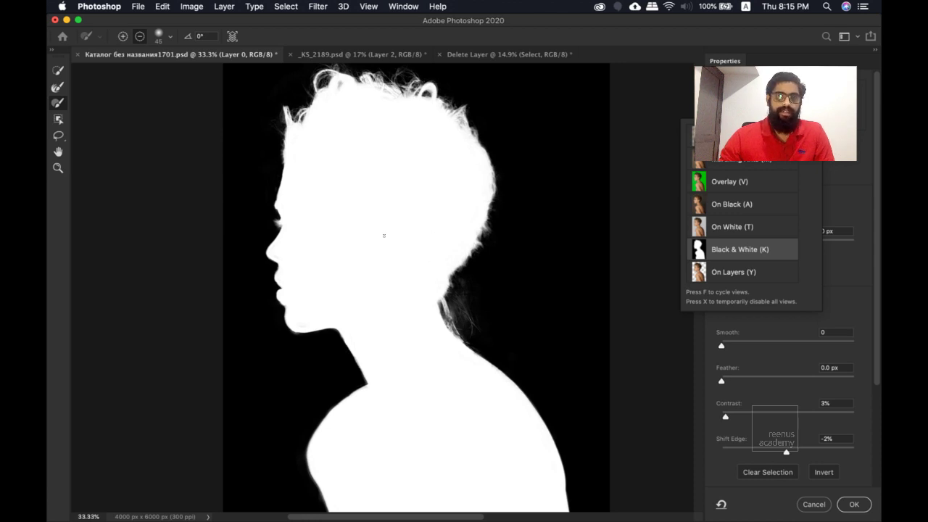
pyautogui.click(490, 33)
pyautogui.press('z')
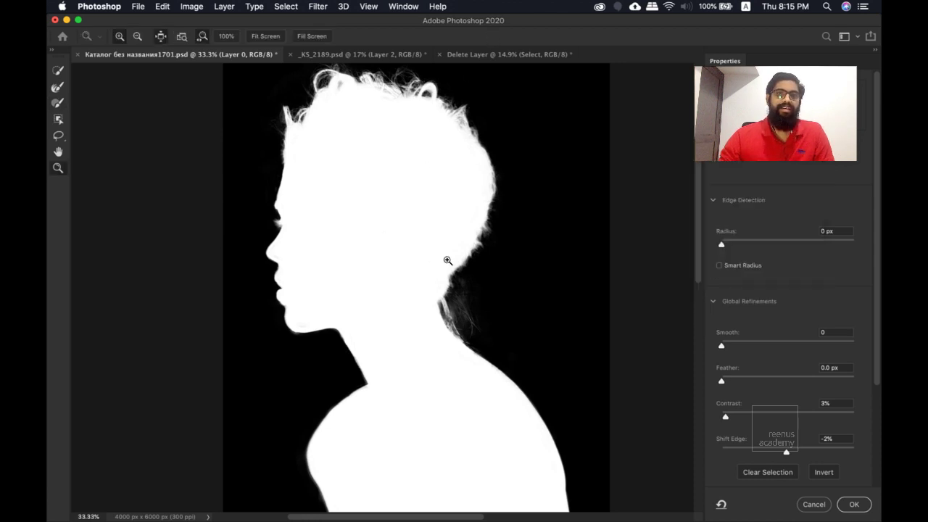
pyautogui.click(476, 307)
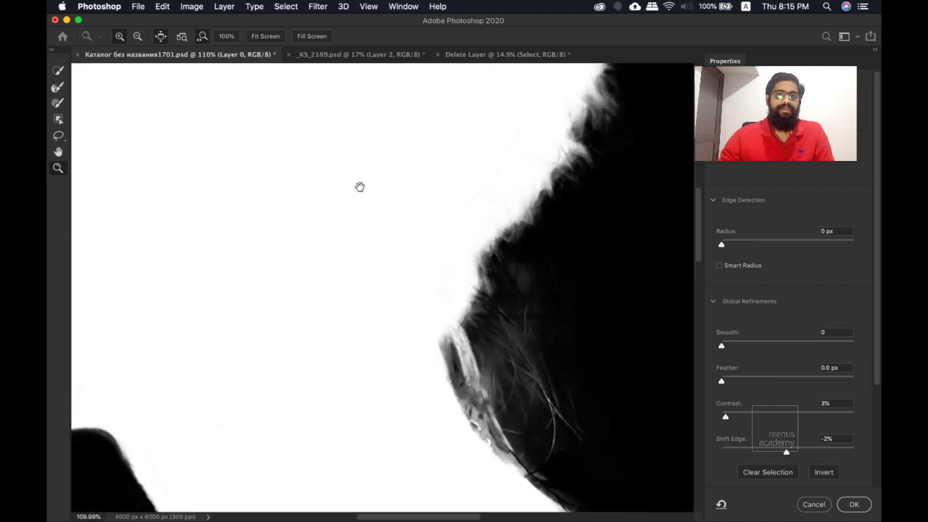
pyautogui.moveTo(358, 186); pyautogui.dragTo(257, 287)
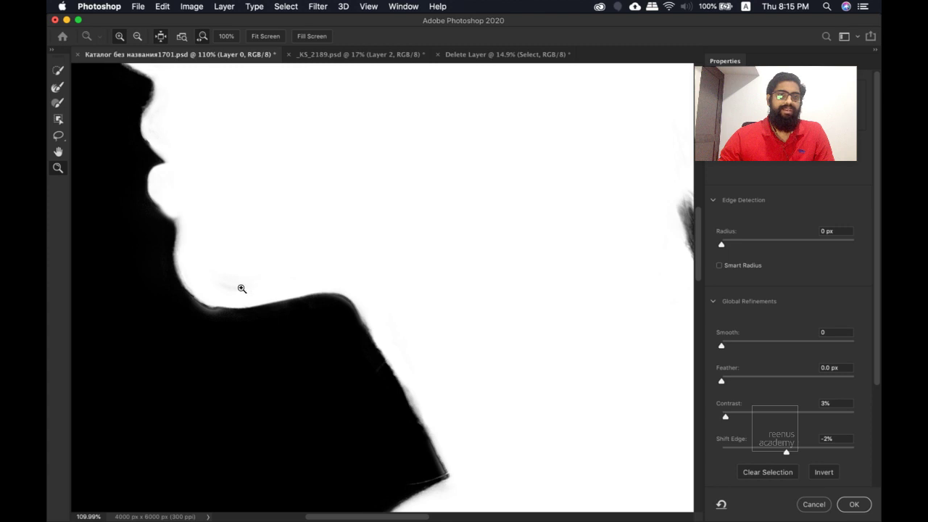
pyautogui.click(244, 289)
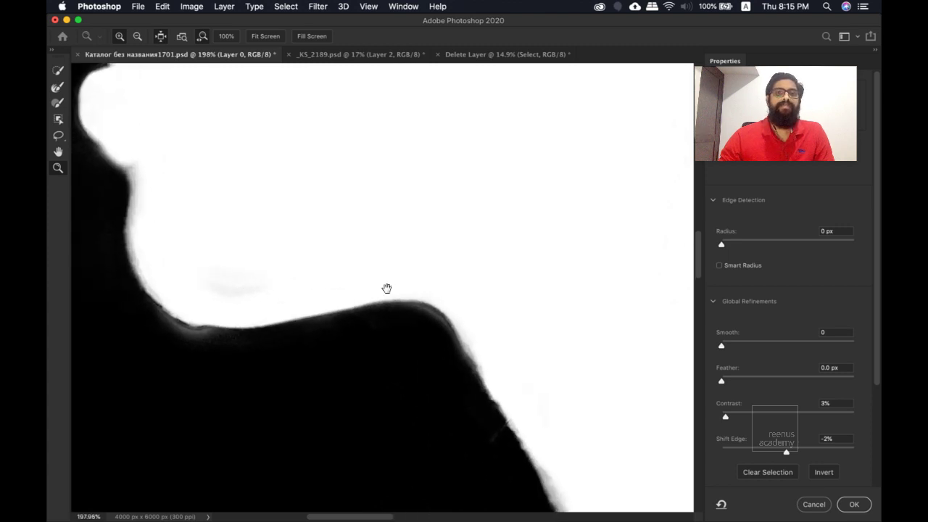
pyautogui.moveTo(387, 288); pyautogui.dragTo(280, 133)
pyautogui.scroll(-3, 421, 275)
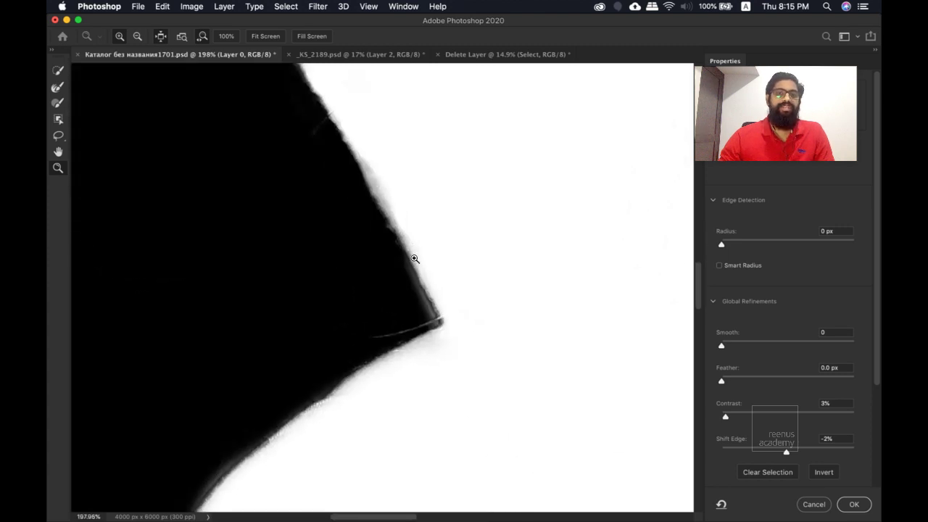
pyautogui.scroll(-2, 427, 247)
pyautogui.scroll(-3, 427, 229)
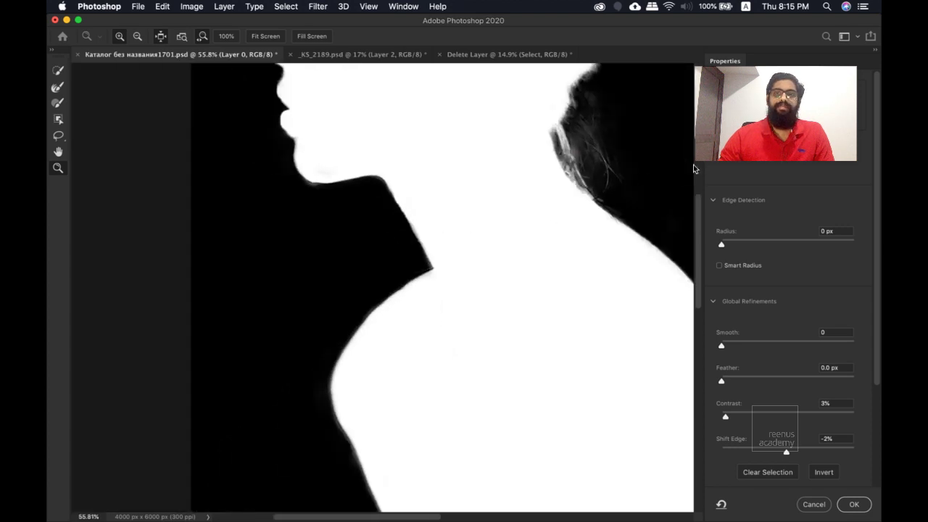
pyautogui.moveTo(410, 207); pyautogui.dragTo(362, 227)
pyautogui.scroll(6, 391, 297)
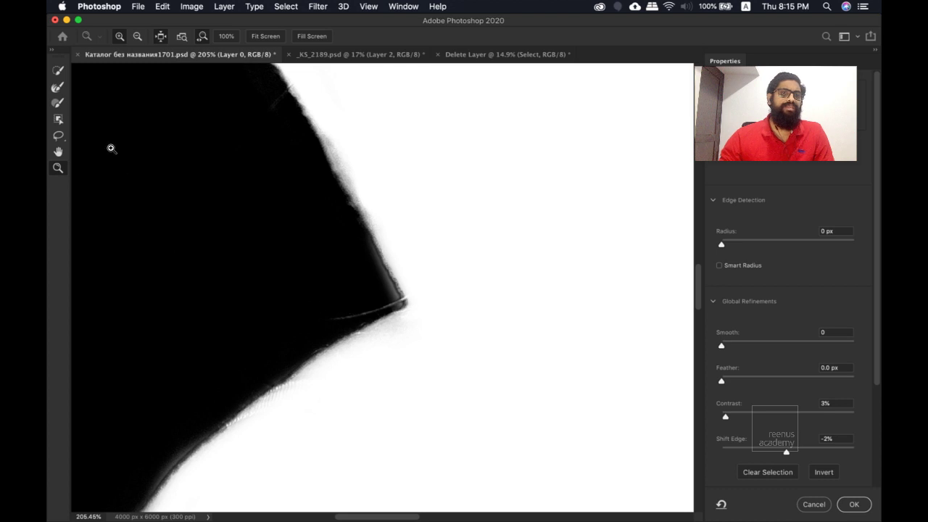
pyautogui.click(58, 103)
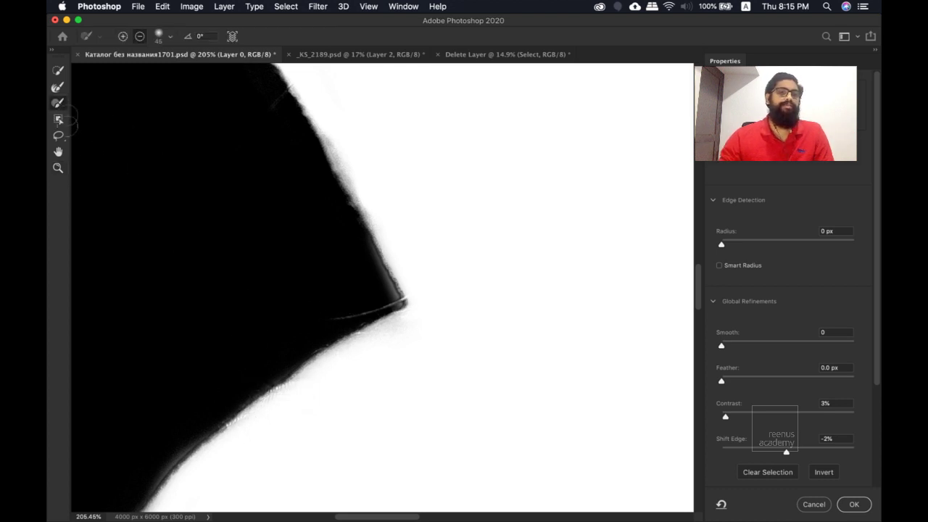
pyautogui.moveTo(247, 424); pyautogui.dragTo(304, 384)
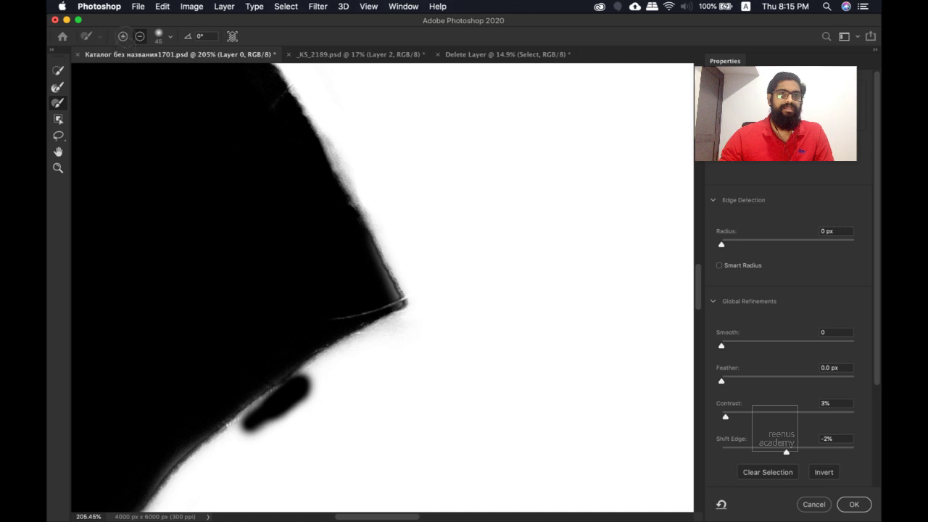
pyautogui.click(122, 36)
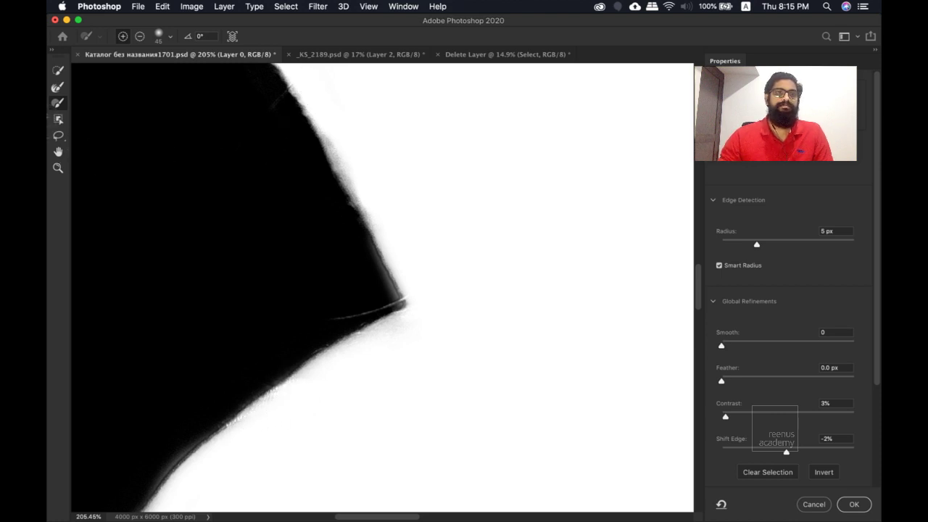
pyautogui.hotkey('ctrl', 'z')
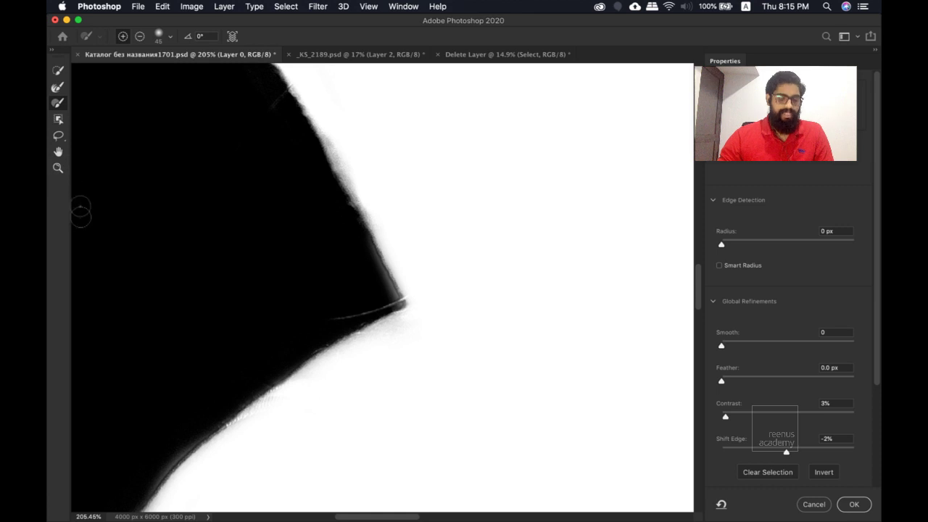
pyautogui.press('z')
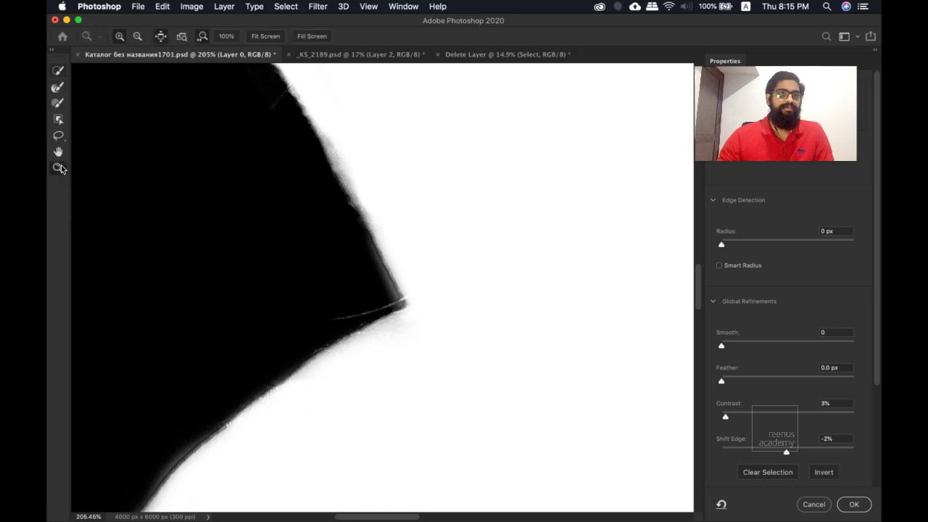
pyautogui.scroll(-5, 280, 222)
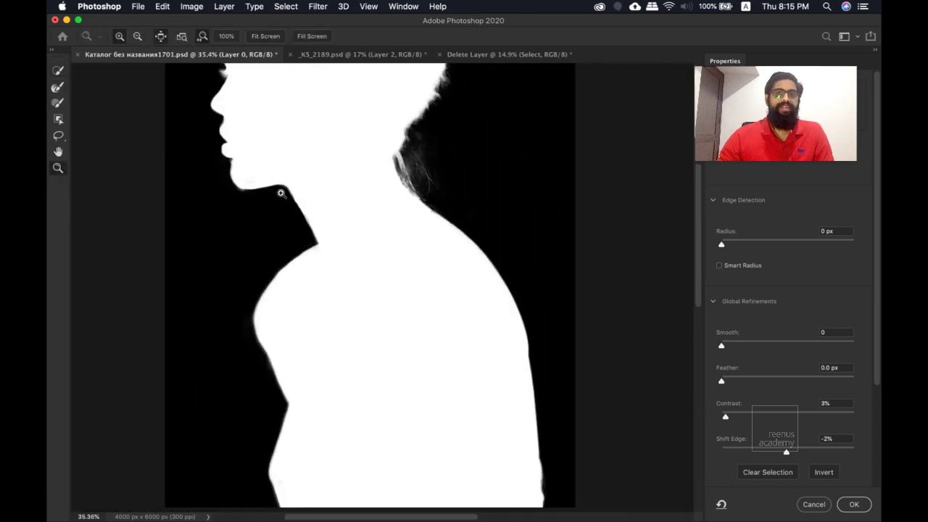
pyautogui.moveTo(280, 193); pyautogui.dragTo(312, 275)
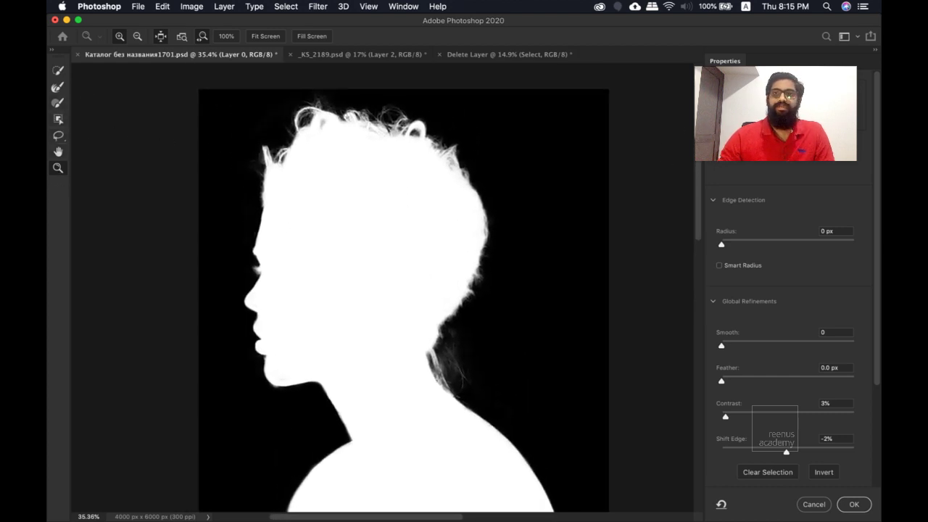
pyautogui.click(739, 89)
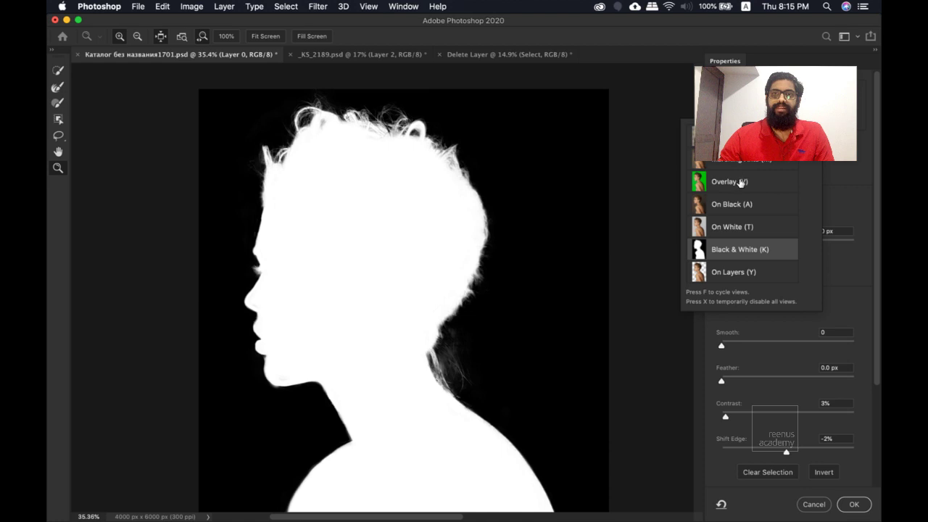
# Return to Overlay view, toggle Indicates to Selected Areas and back to Masked Areas, and open the overlay Color Picker.
pyautogui.press('Escape')
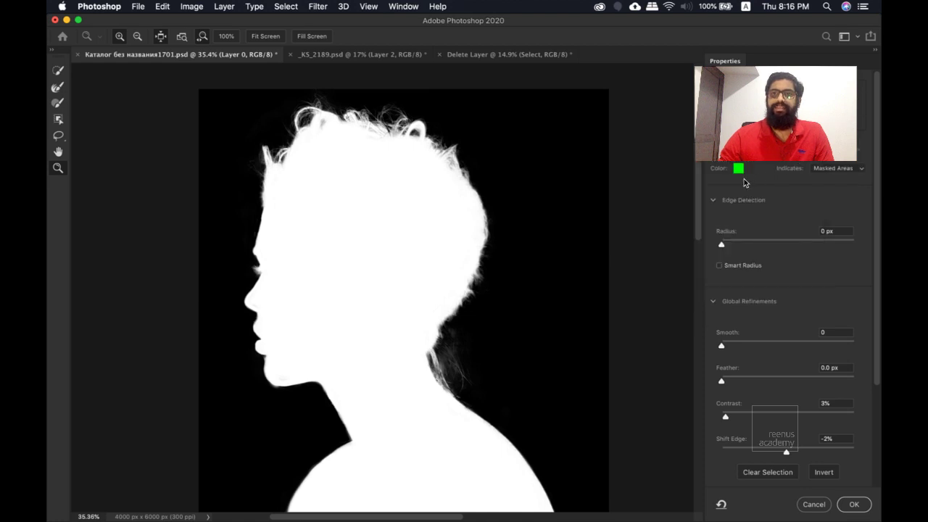
pyautogui.press('x')
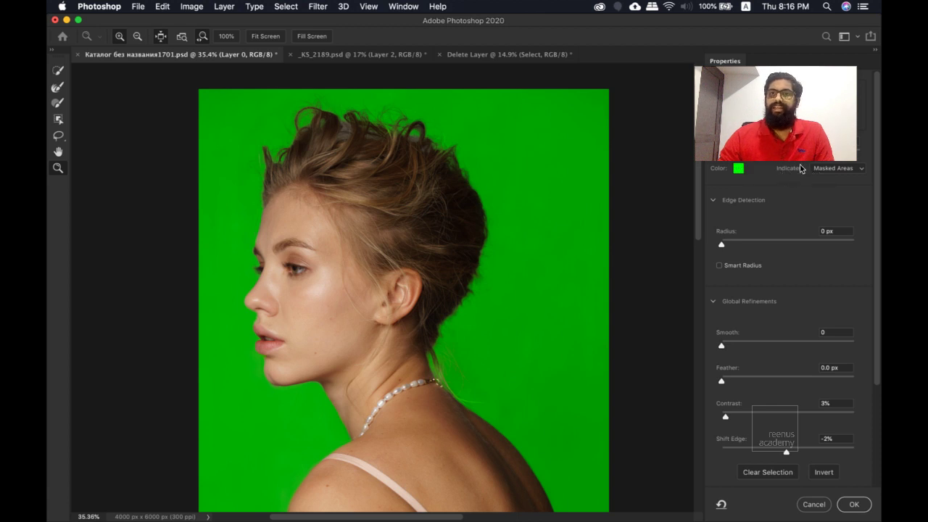
pyautogui.click(842, 170)
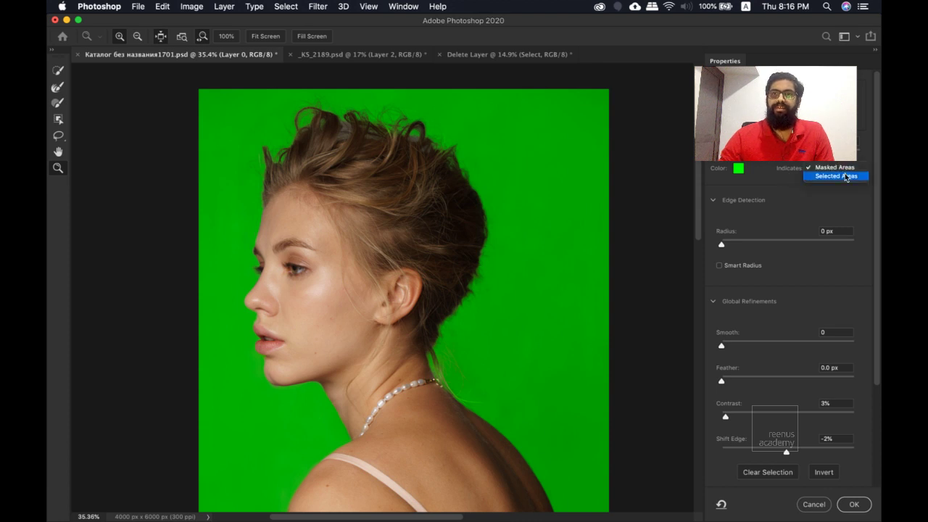
pyautogui.click(845, 168)
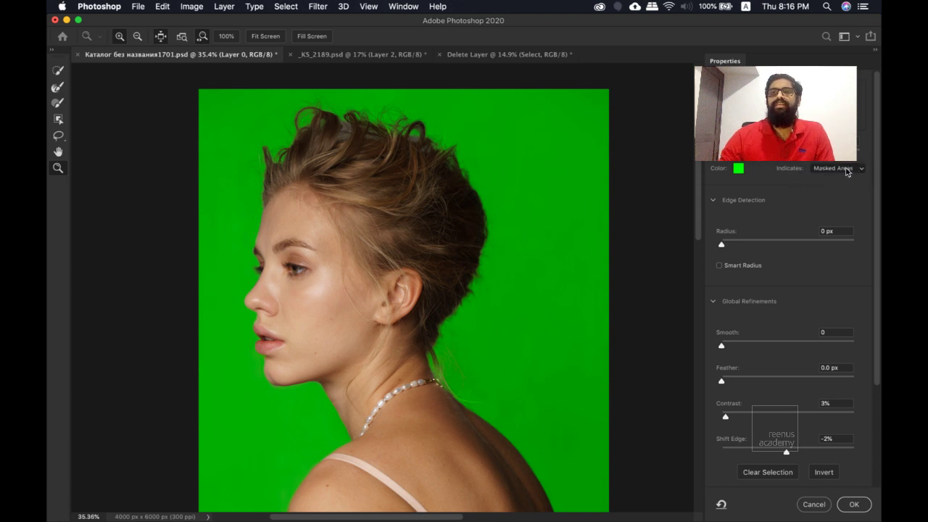
pyautogui.click(832, 174)
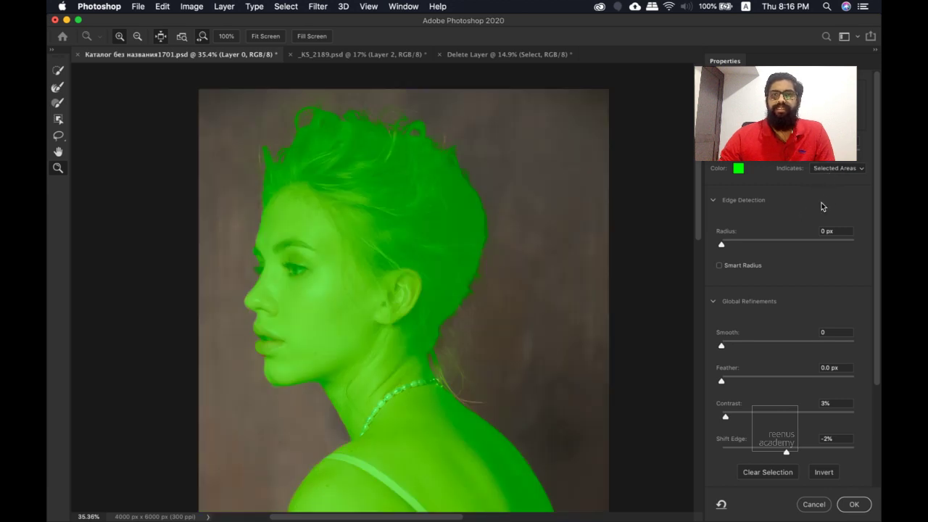
pyautogui.click(839, 170)
pyautogui.click(841, 158)
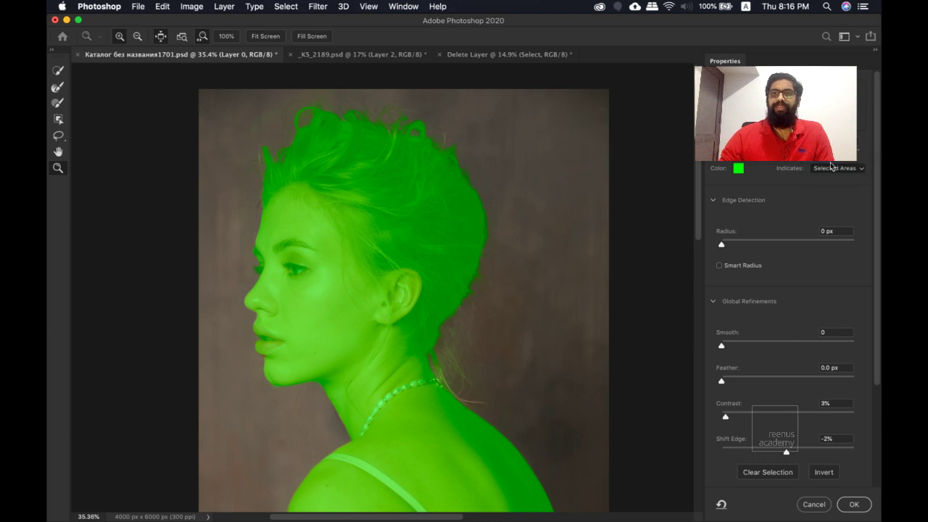
pyautogui.click(739, 168)
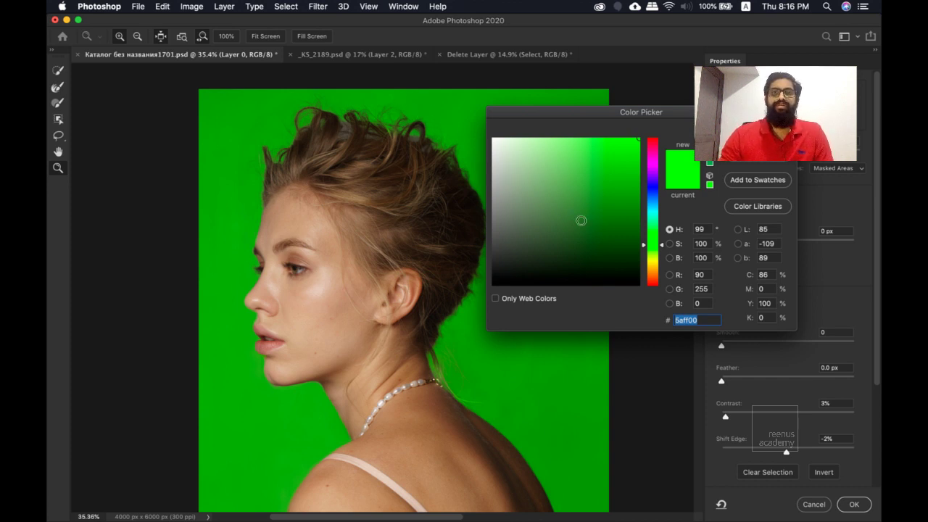
# Try a bright pink overlay colour, then set the overlay back to green 5ffd00.
pyautogui.click(652, 145)
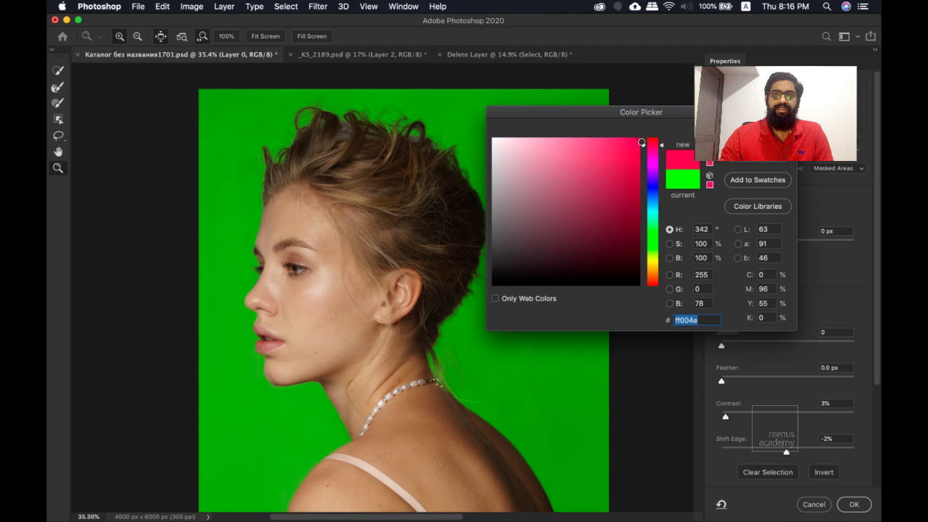
pyautogui.click(631, 145)
pyautogui.click(639, 139)
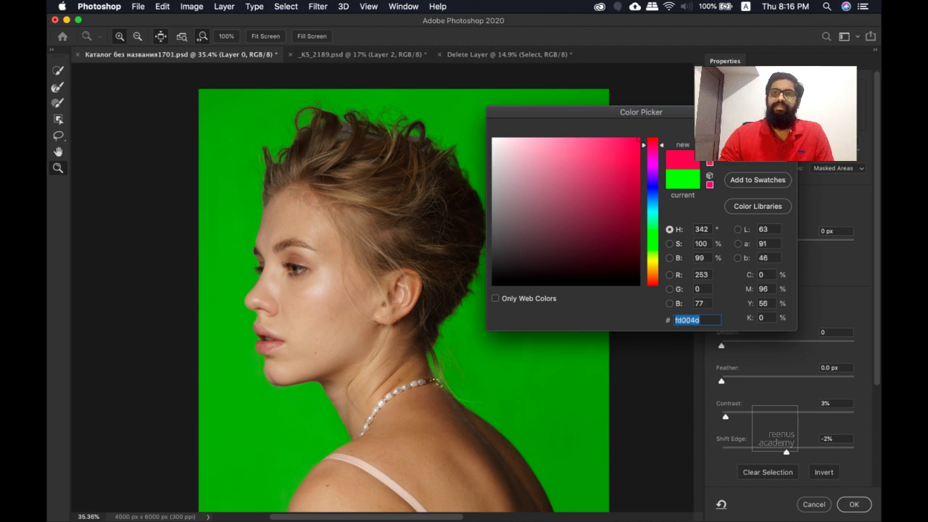
pyautogui.press('Return')
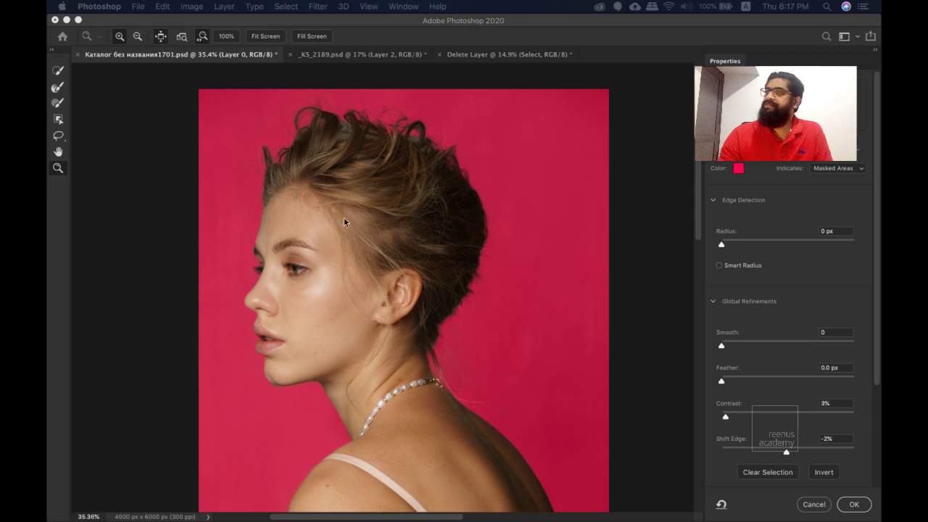
pyautogui.click(739, 169)
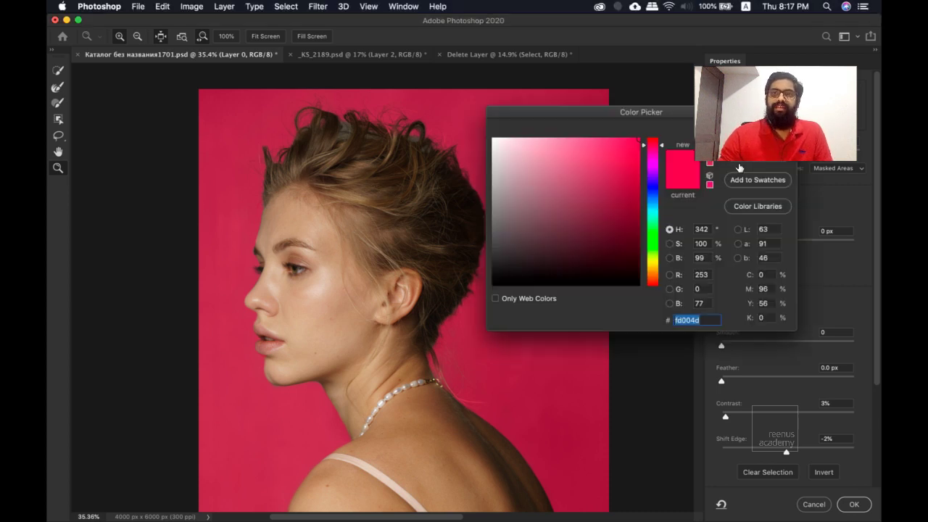
pyautogui.click(651, 245)
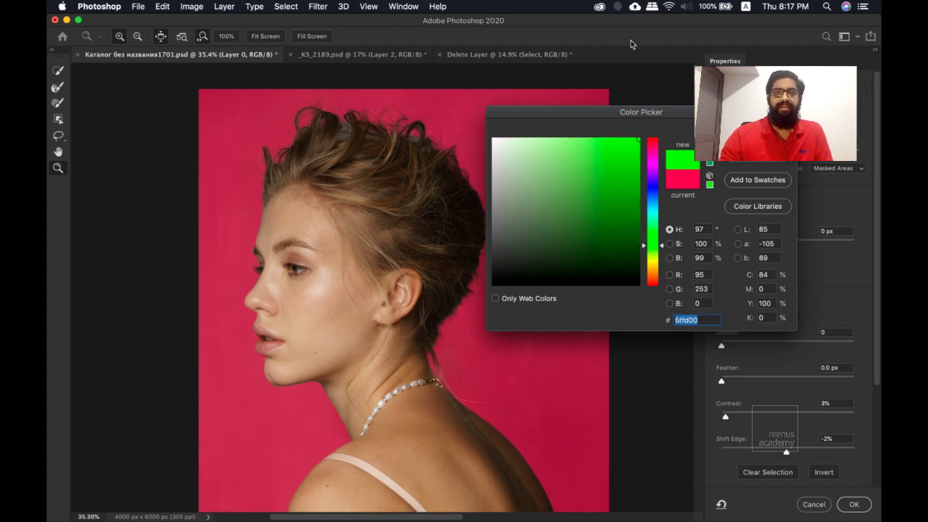
pyautogui.press('Return')
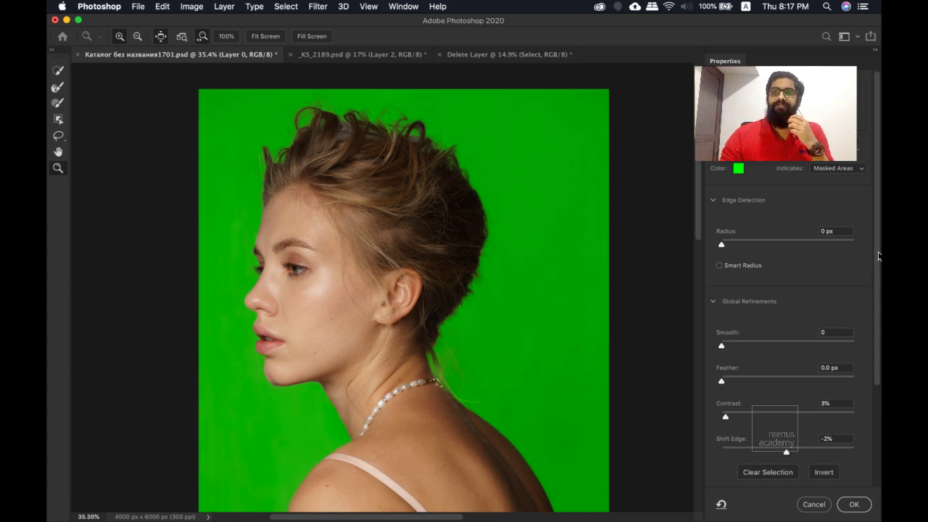
# Scroll down to Output Settings and keep Output To on New Layer with Layer Mask.
pyautogui.scroll(-3, 872, 293)
pyautogui.scroll(-2, 870, 311)
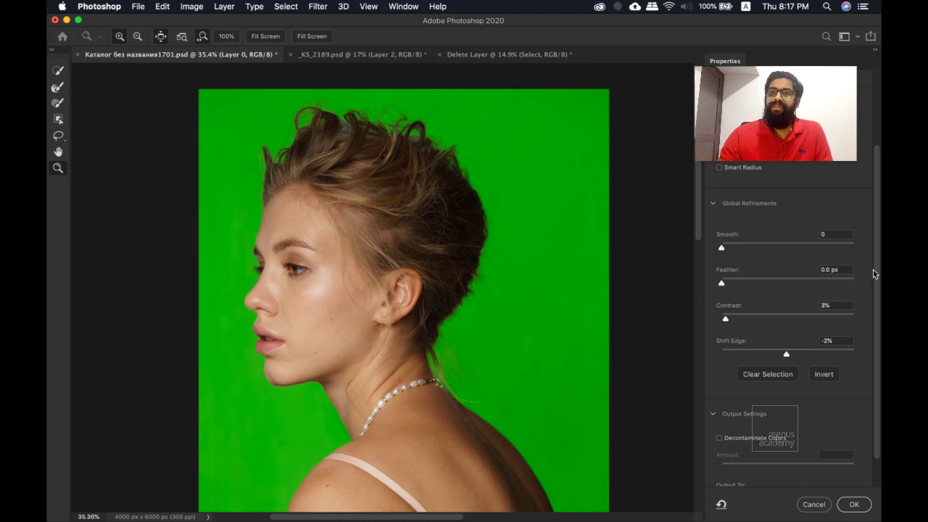
pyautogui.scroll(-2, 873, 270)
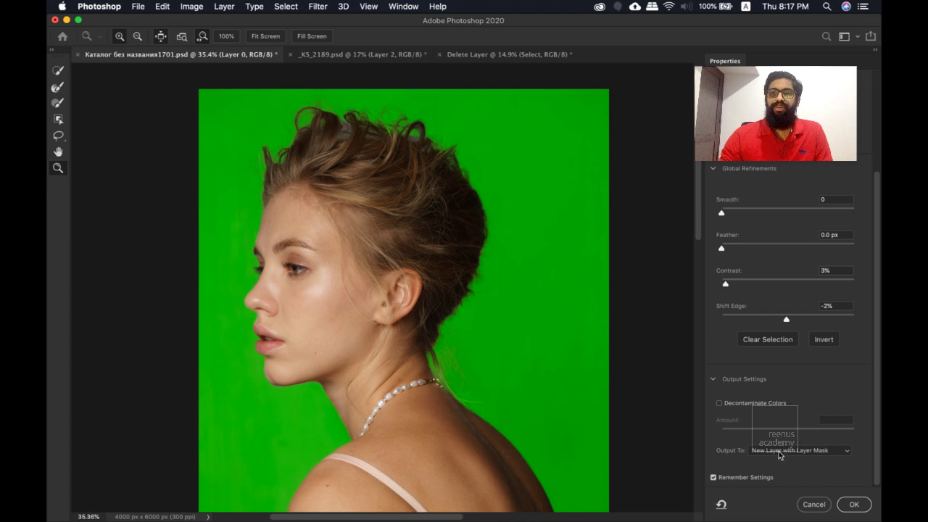
pyautogui.click(821, 449)
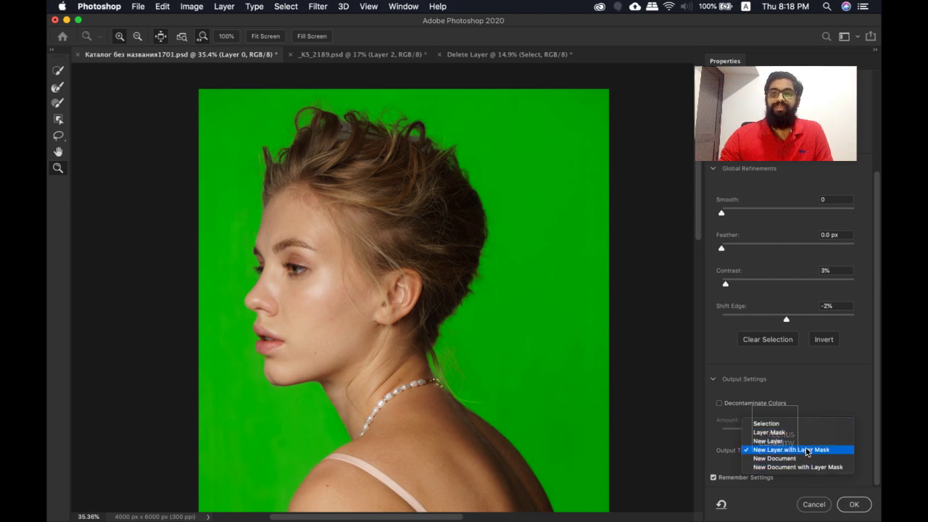
pyautogui.click(806, 449)
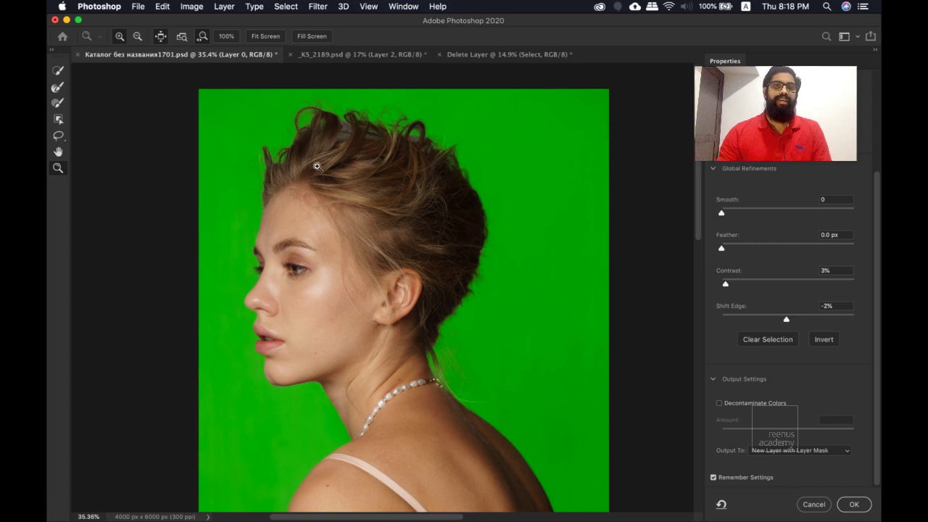
# Zoom into the top of the head and paint the Refine Edge Brush over the stray hair strands.
pyautogui.moveTo(290, 137); pyautogui.dragTo(325, 137)
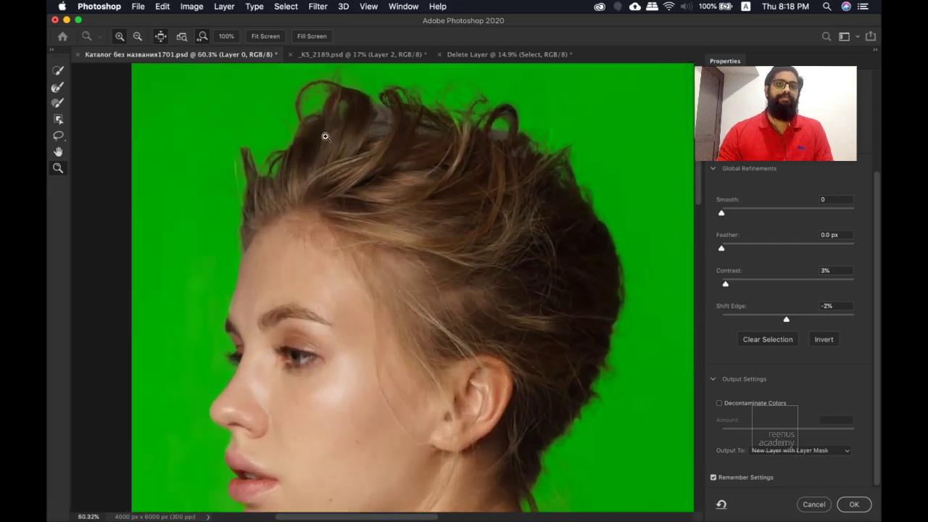
pyautogui.scroll(3, 303, 196)
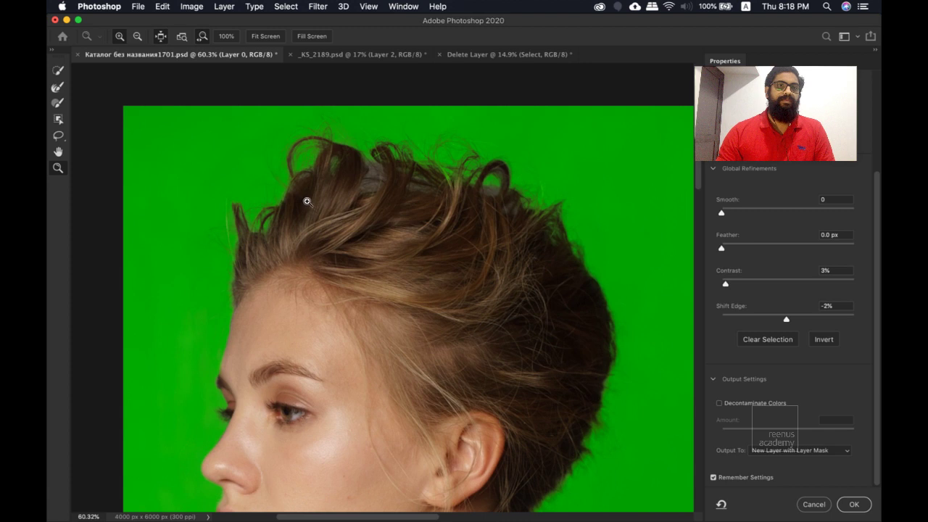
pyautogui.click(57, 87)
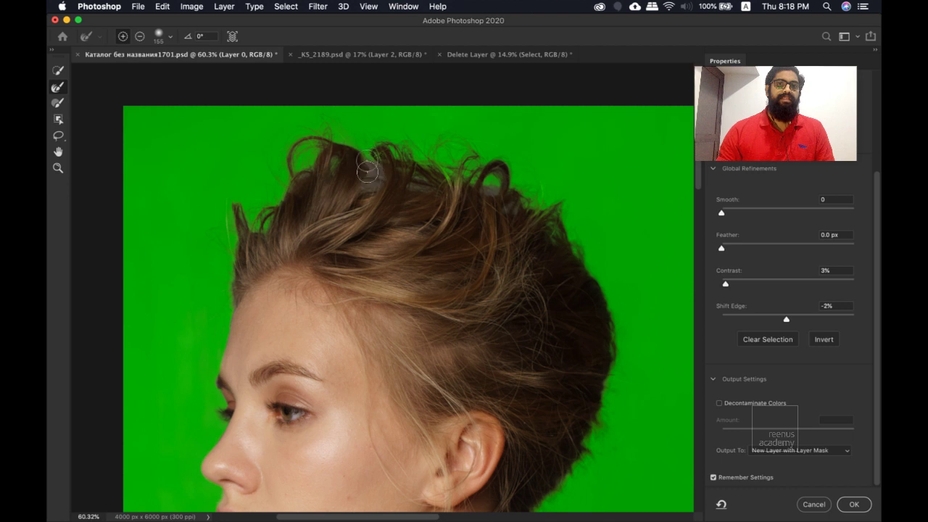
pyautogui.moveTo(367, 171)
pyautogui.mouseDown()
pyautogui.moveTo(405, 150)
pyautogui.moveTo(420, 169)
pyautogui.moveTo(427, 155)
pyautogui.moveTo(460, 148)
pyautogui.moveTo(479, 154)
pyautogui.moveTo(445, 150)
pyautogui.moveTo(439, 177)
pyautogui.moveTo(476, 164)
pyautogui.moveTo(502, 186)
pyautogui.moveTo(473, 183)
pyautogui.moveTo(499, 169)
pyautogui.moveTo(518, 183)
pyautogui.moveTo(517, 197)
pyautogui.moveTo(551, 203)
pyautogui.mouseUp()
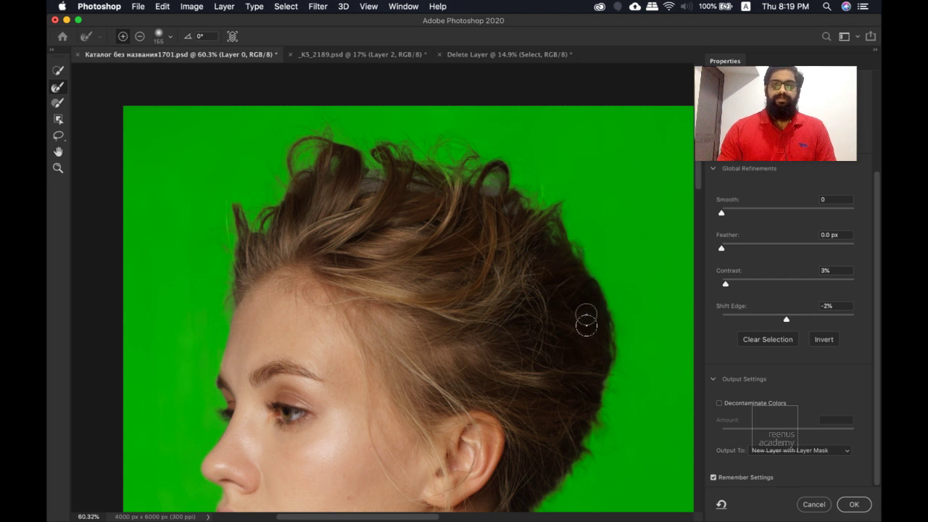
pyautogui.moveTo(559, 232); pyautogui.dragTo(533, 157)
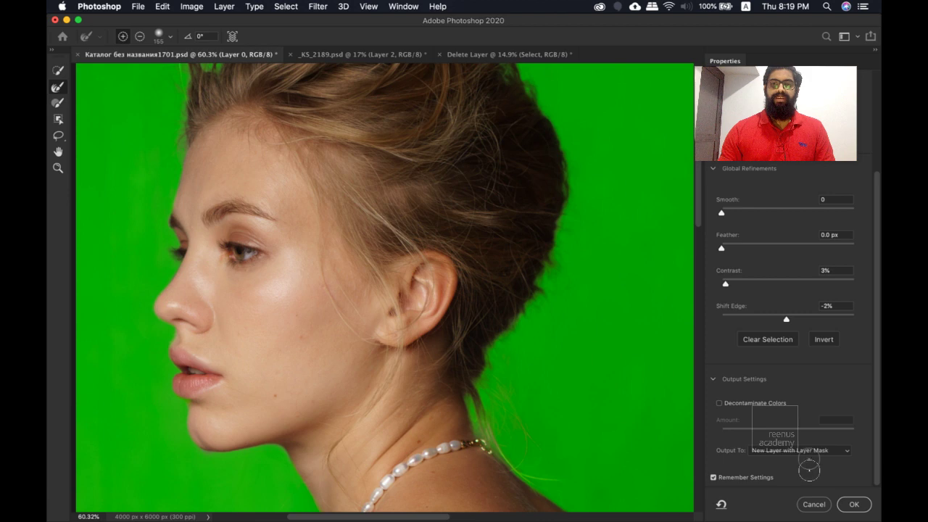
# Apply Select and Mask, delete the Background copy layer, check the cheek edge, and select Layer 0.
pyautogui.click(852, 507)
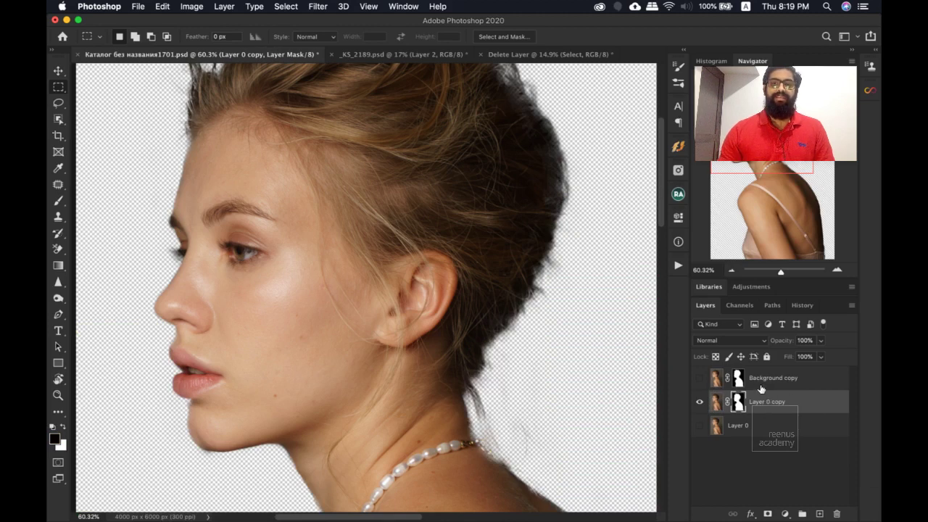
pyautogui.moveTo(764, 380); pyautogui.dragTo(837, 514)
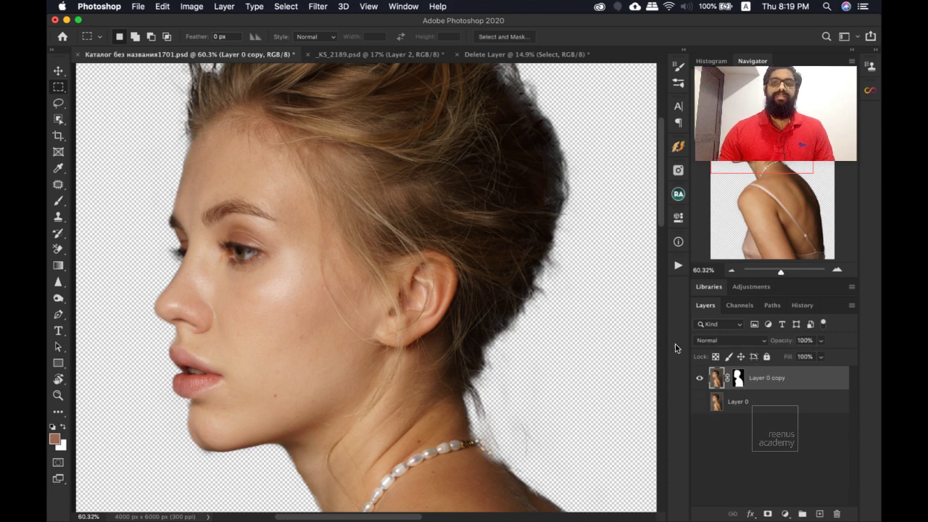
pyautogui.press('z')
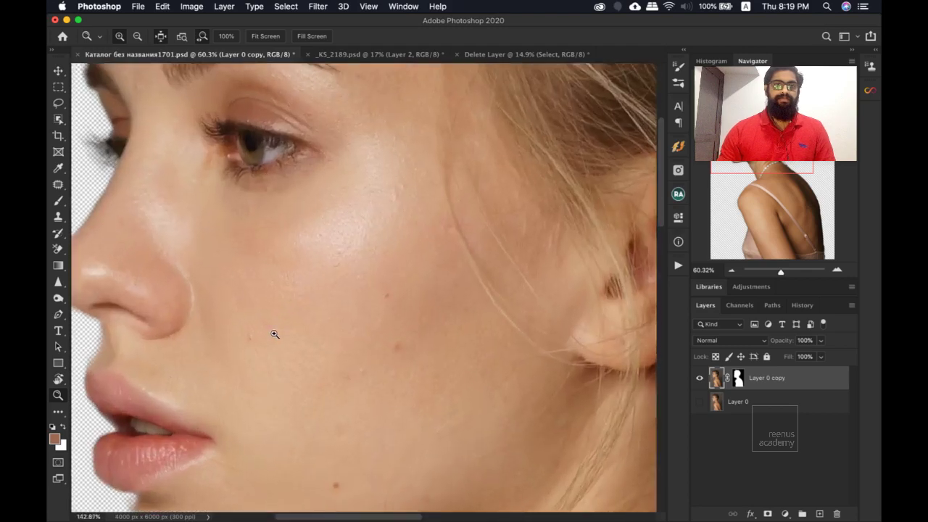
pyautogui.moveTo(245, 333); pyautogui.dragTo(410, 319)
pyautogui.click(749, 403)
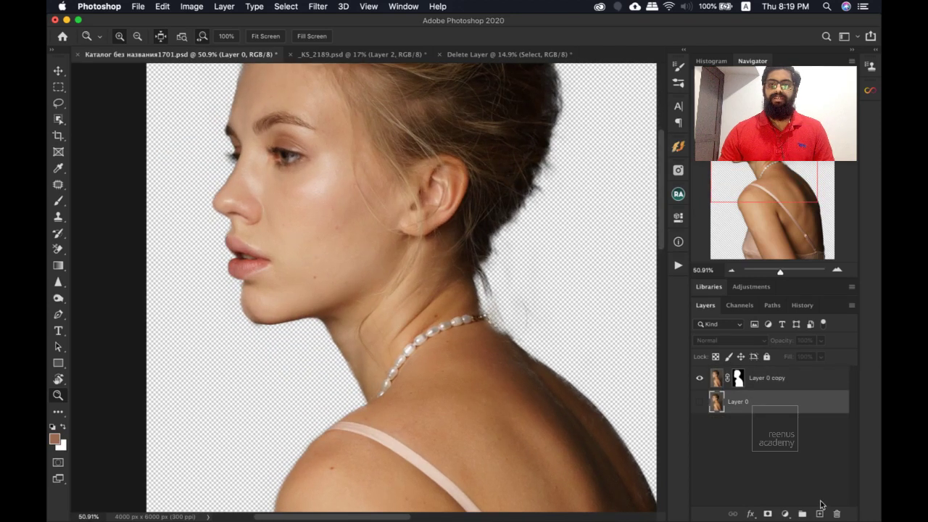
# Add a Solid Color fill layer in warm brown 653e27, then select Layer 0 copy.
pyautogui.click(784, 513)
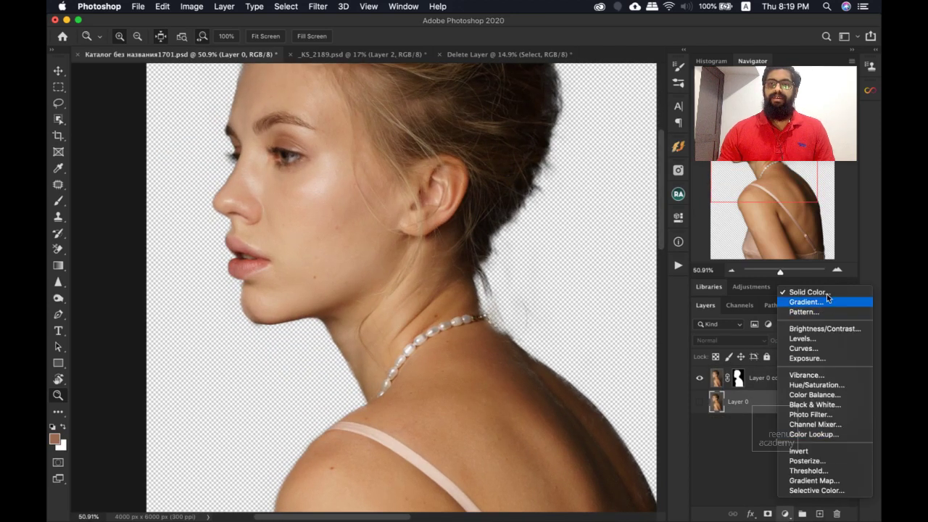
pyautogui.click(807, 292)
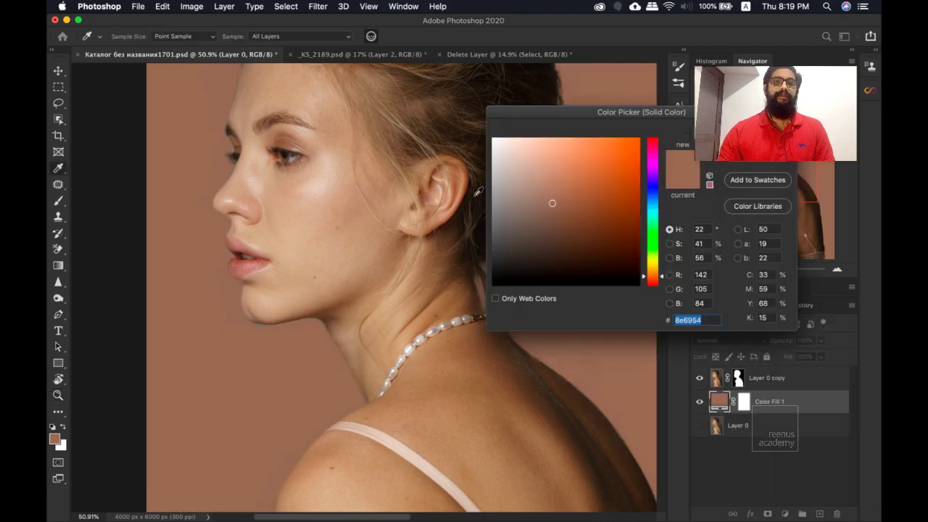
pyautogui.click(608, 246)
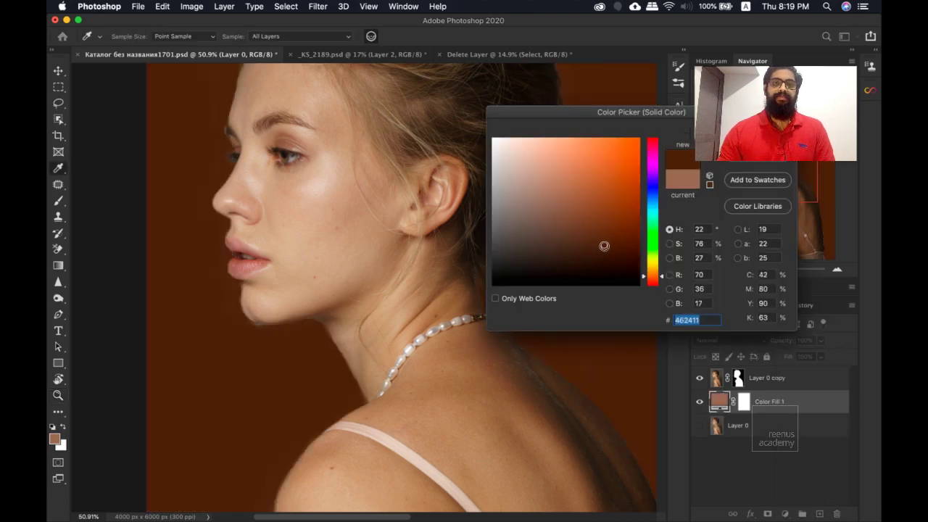
pyautogui.moveTo(604, 244); pyautogui.dragTo(582, 227)
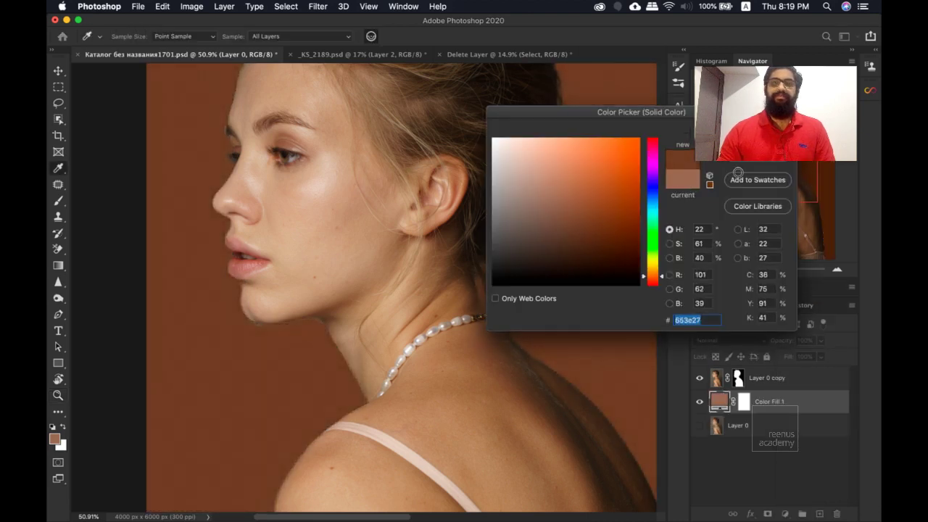
pyautogui.press('Return')
pyautogui.press('z')
pyautogui.click(767, 377)
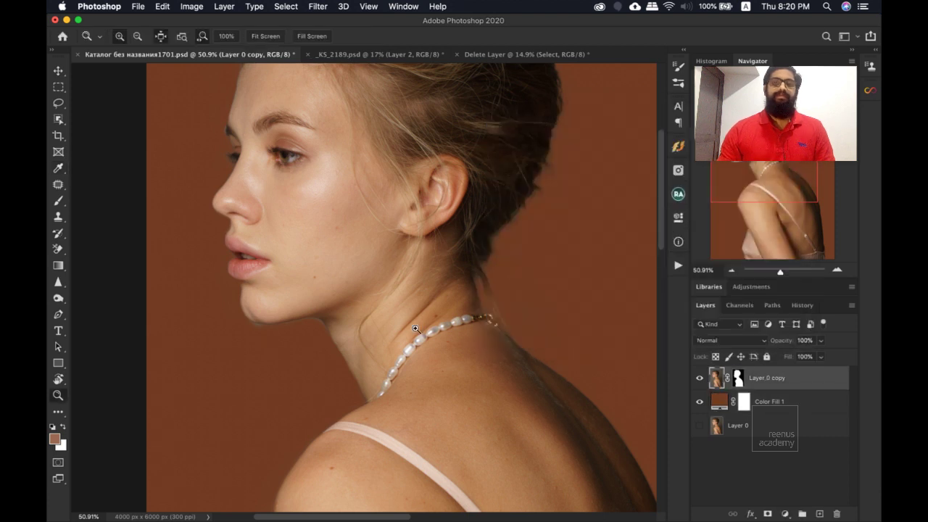
# Navigate to the lips and neck and select the Layer 0 copy mask.
pyautogui.scroll(5, 323, 305)
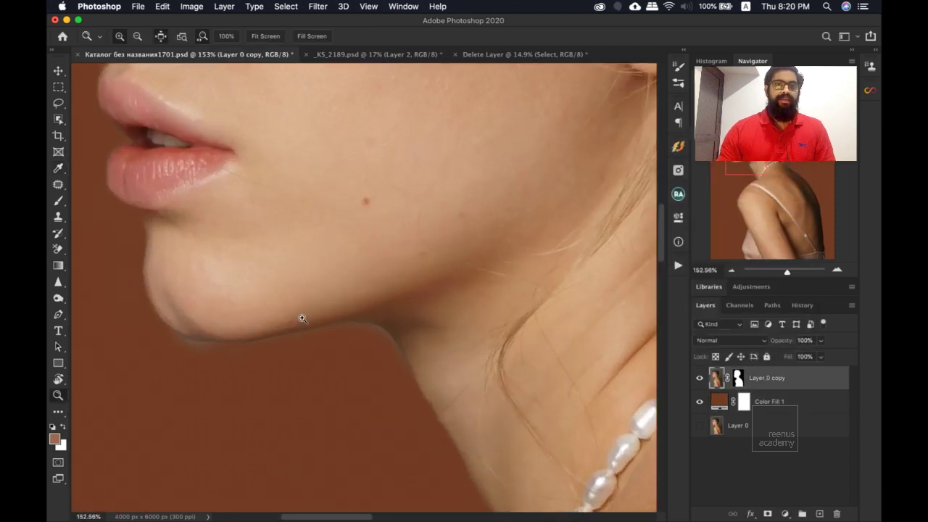
pyautogui.moveTo(288, 327); pyautogui.dragTo(364, 290)
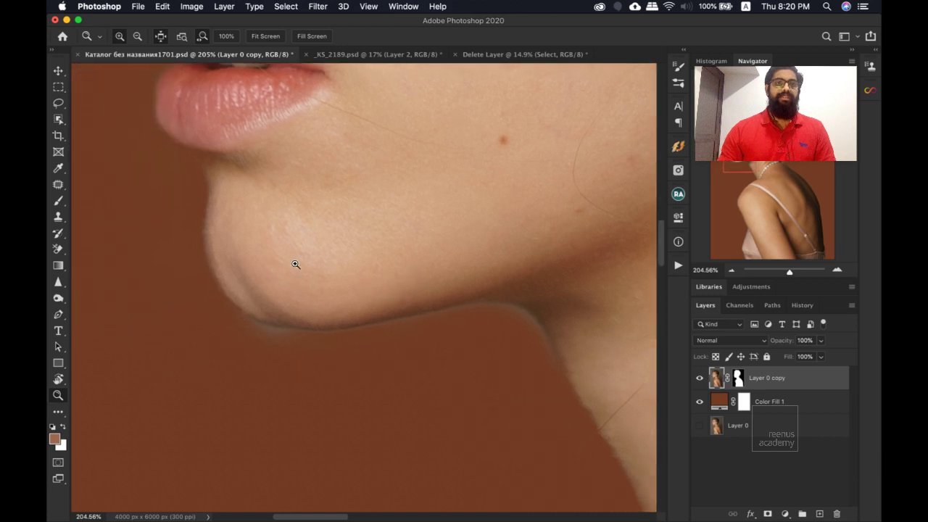
pyautogui.scroll(10, 307, 195)
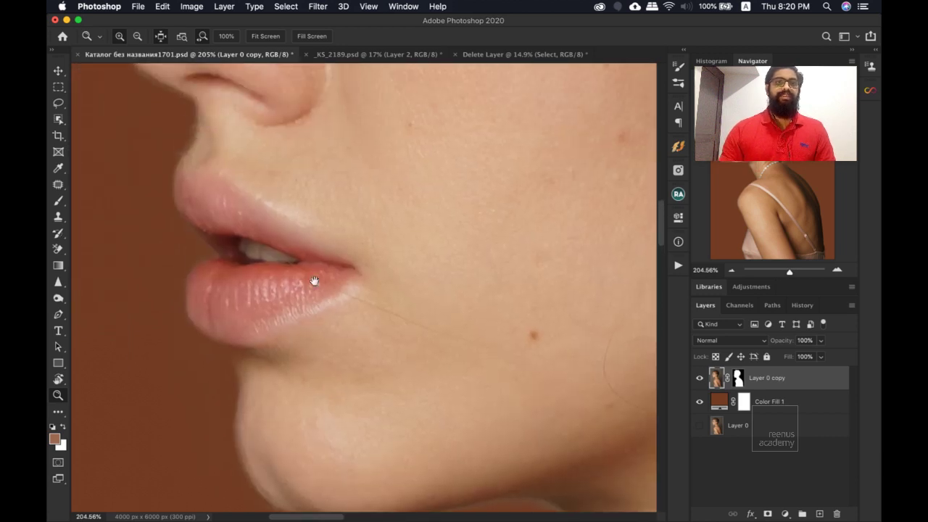
pyautogui.scroll(10, 275, 248)
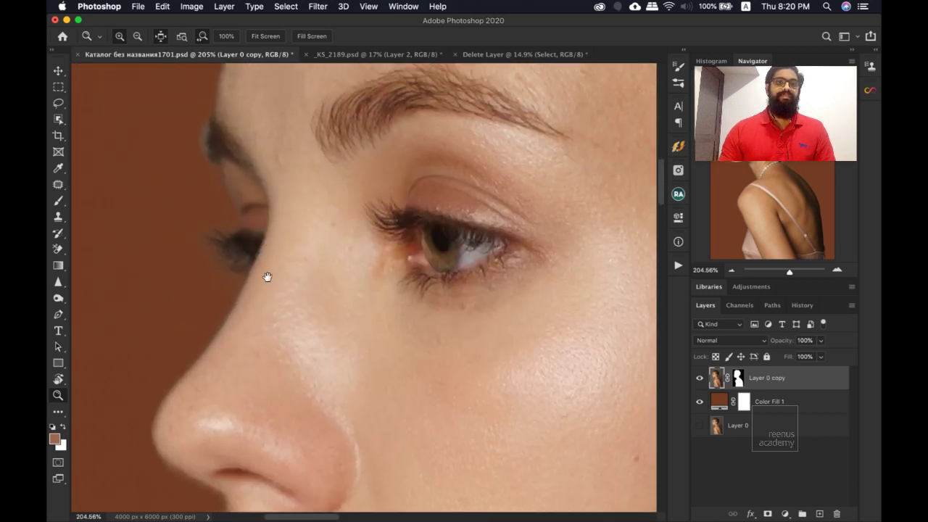
pyautogui.scroll(10, 231, 178)
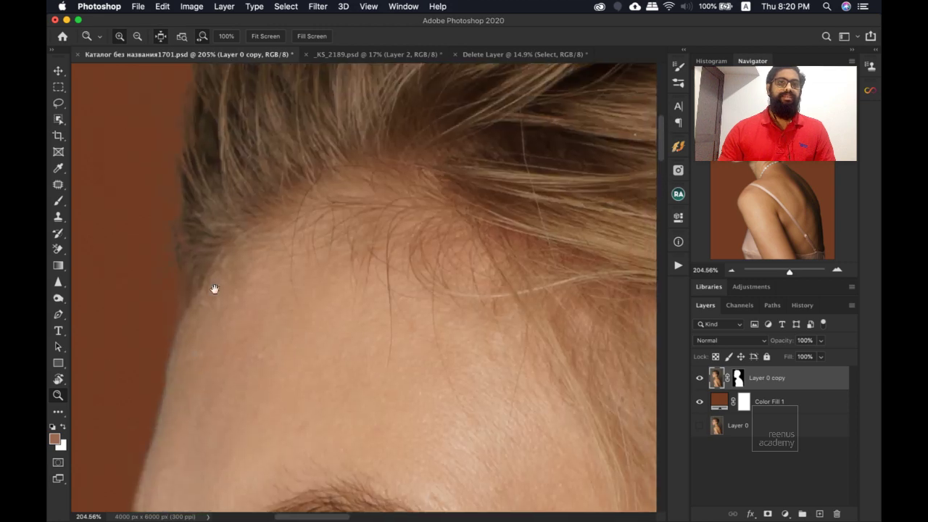
pyautogui.scroll(-8, 319, 270)
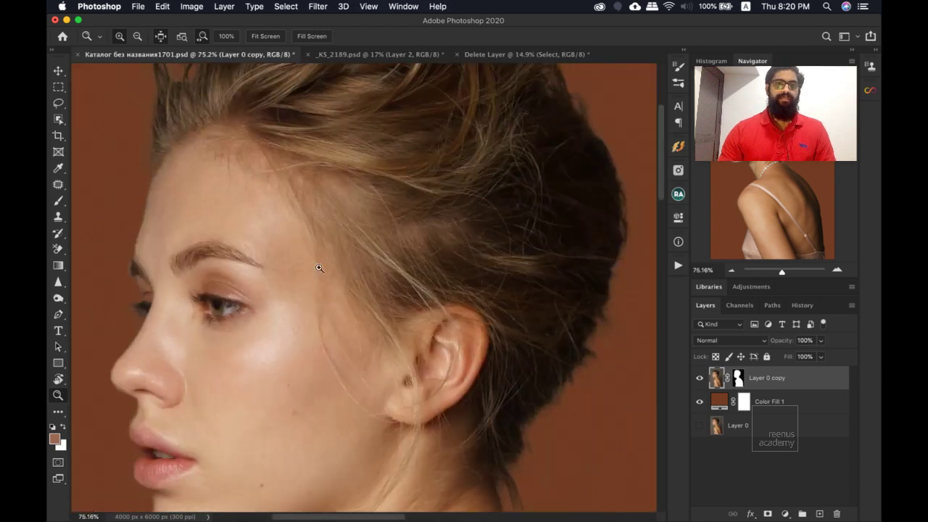
pyautogui.scroll(-5, 398, 240)
pyautogui.scroll(5, 450, 339)
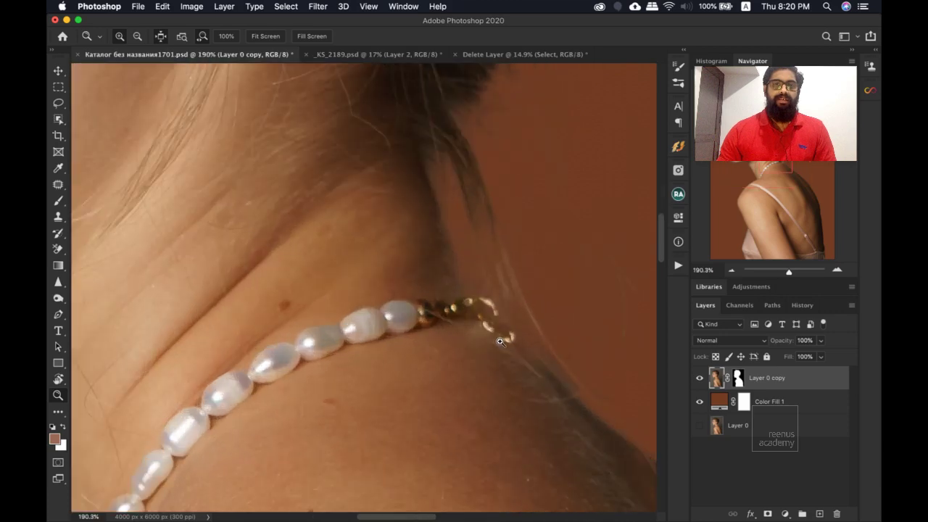
pyautogui.scroll(-5, 500, 339)
pyautogui.scroll(2, 478, 344)
pyautogui.scroll(-10, 456, 263)
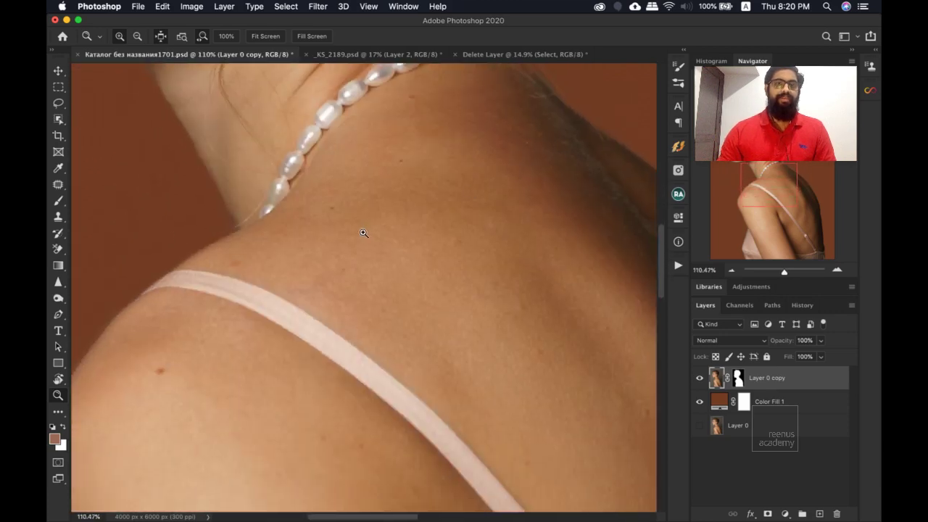
pyautogui.hscroll(-5, 341, 269)
pyautogui.scroll(-2, 340, 307)
pyautogui.hscroll(-1, 340, 306)
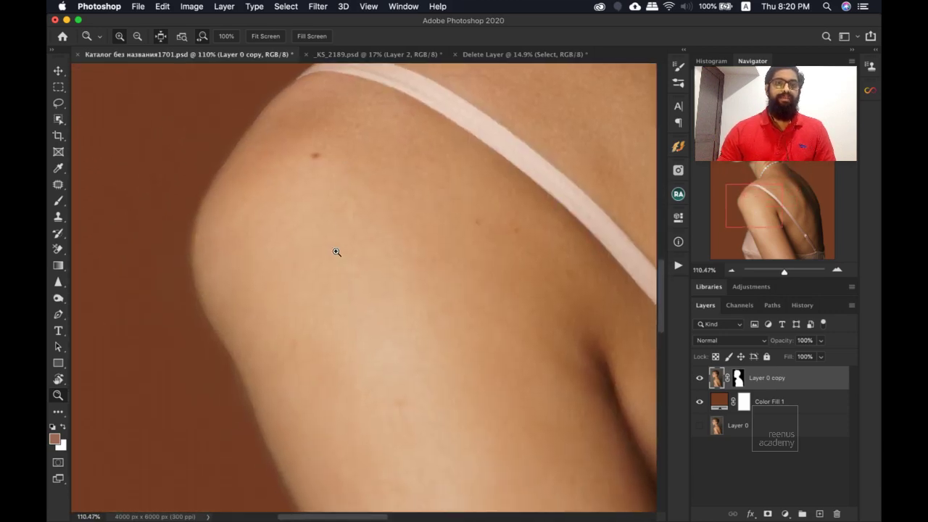
pyautogui.click(739, 378)
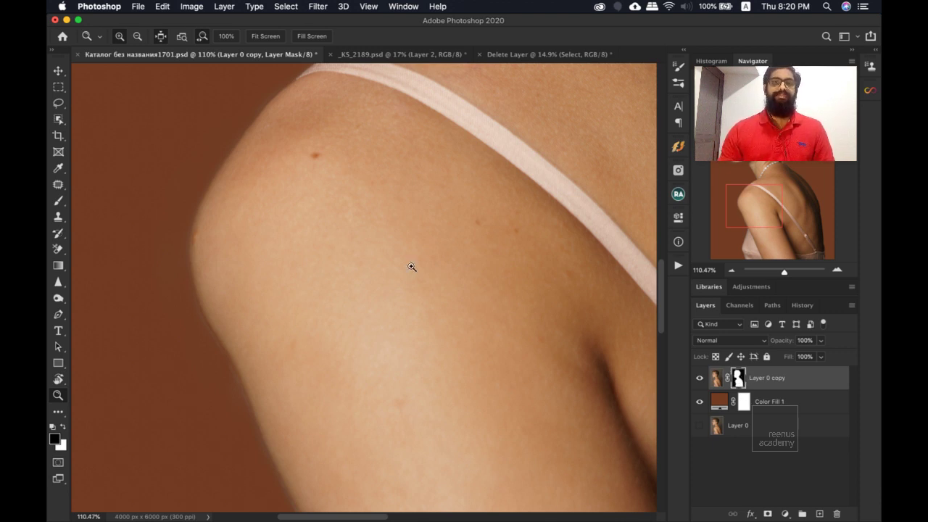
pyautogui.moveTo(288, 221); pyautogui.dragTo(251, 191)
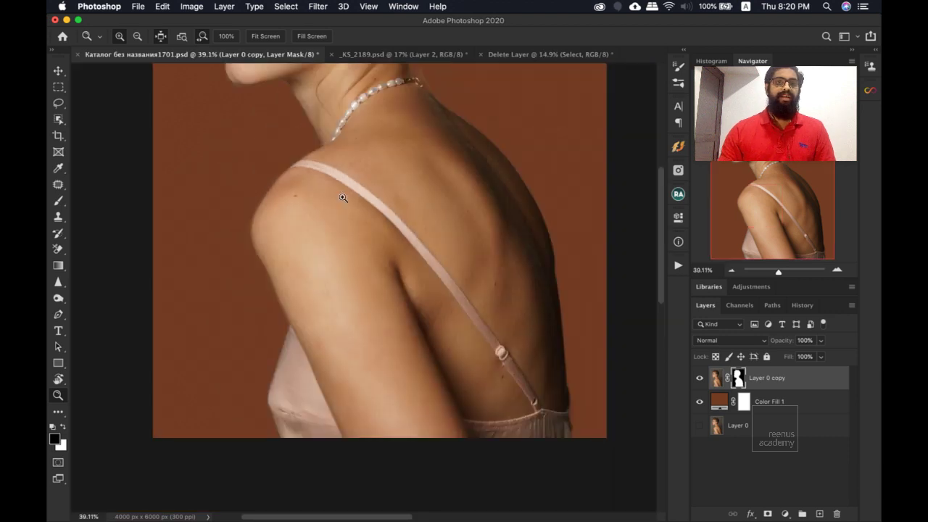
pyautogui.moveTo(389, 188); pyautogui.dragTo(466, 196)
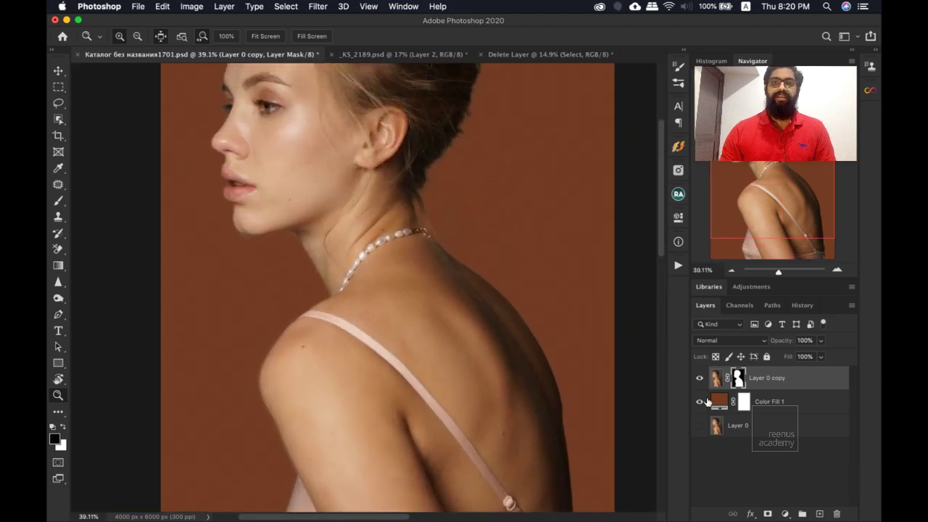
# Hide Color Fill 1 and turn the layer mask off and back on to inspect the neck edge.
pyautogui.click(699, 401)
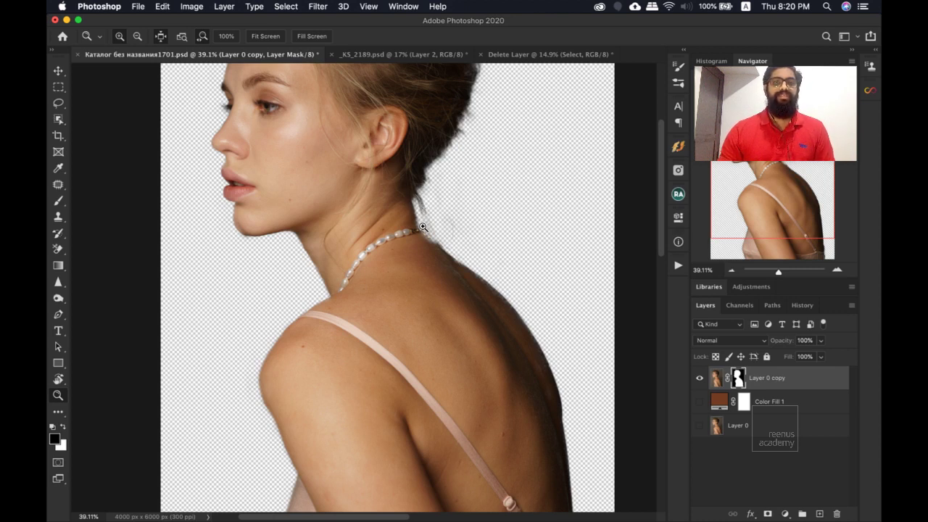
pyautogui.moveTo(432, 236); pyautogui.dragTo(452, 244)
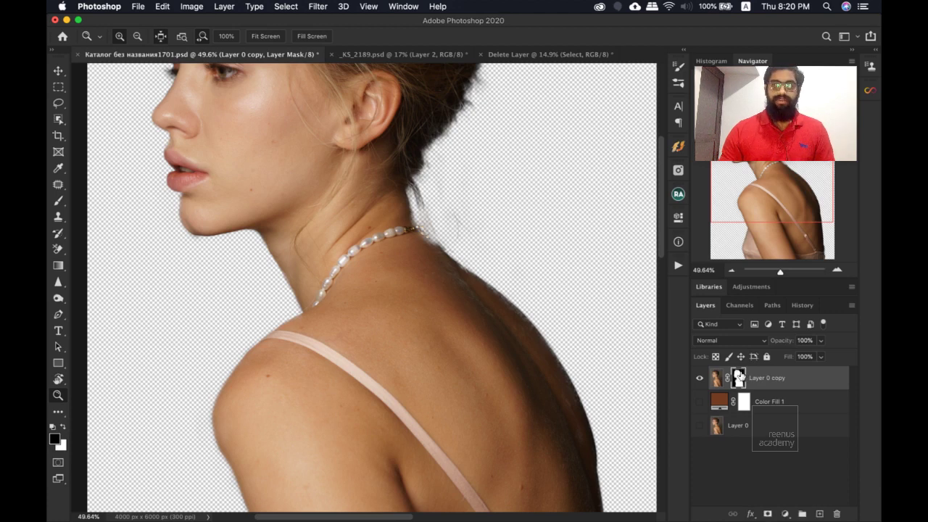
pyautogui.keyDown('shift'); pyautogui.click(737, 375); pyautogui.keyUp('shift')
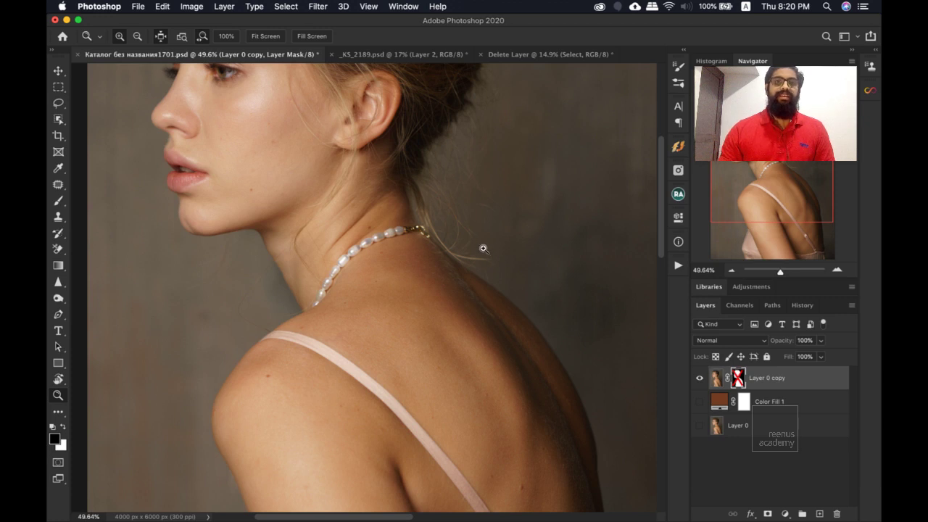
pyautogui.moveTo(483, 246); pyautogui.dragTo(475, 312)
pyautogui.keyDown('shift'); pyautogui.click(737, 376); pyautogui.keyUp('shift')
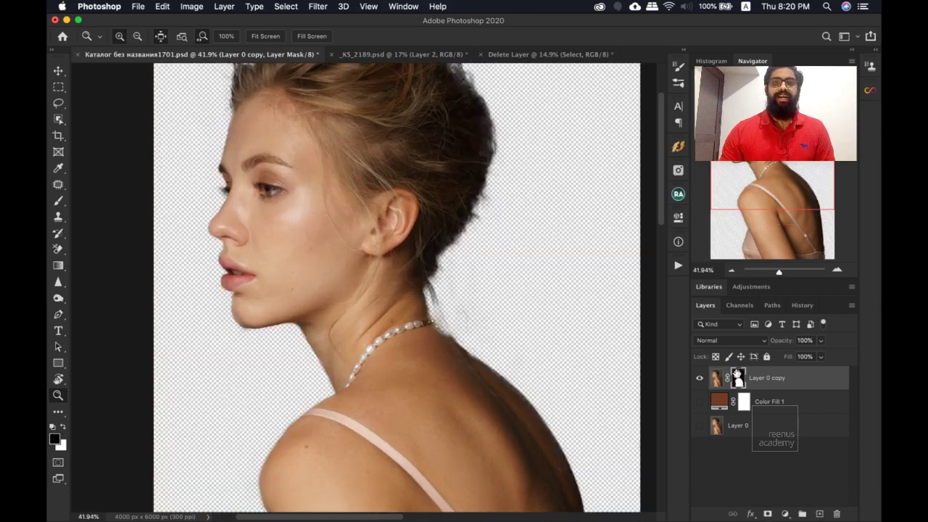
pyautogui.moveTo(443, 345); pyautogui.dragTo(408, 250)
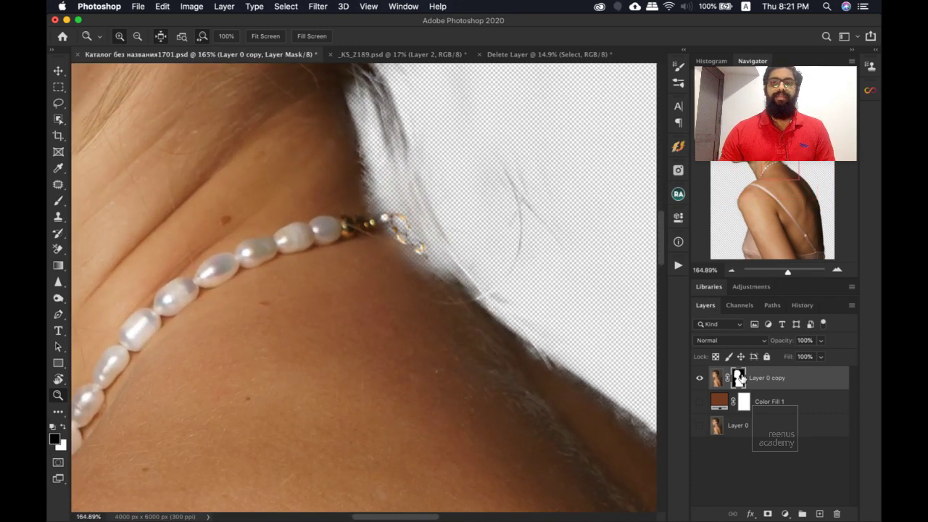
# Set the mask brush to about 100 px and paint faint strokes along the neck edge.
pyautogui.press('b')
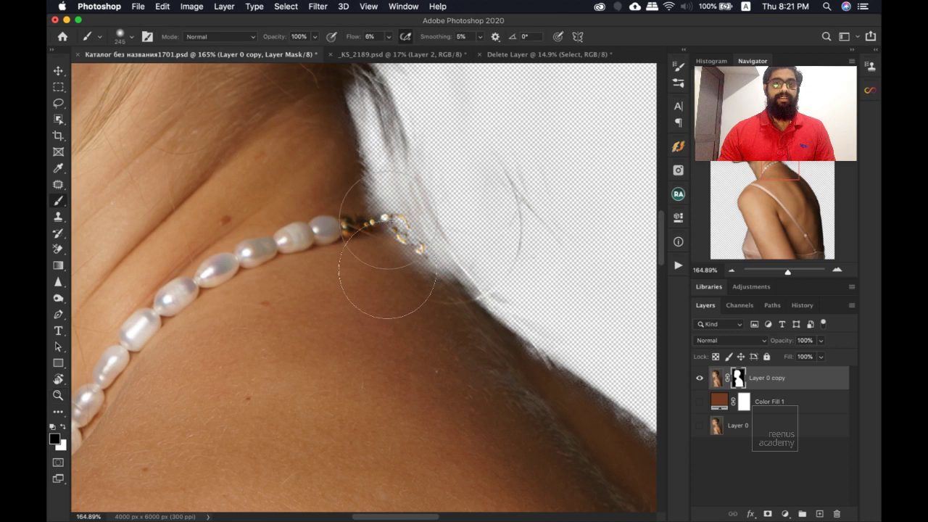
pyautogui.rightClick(358, 261)
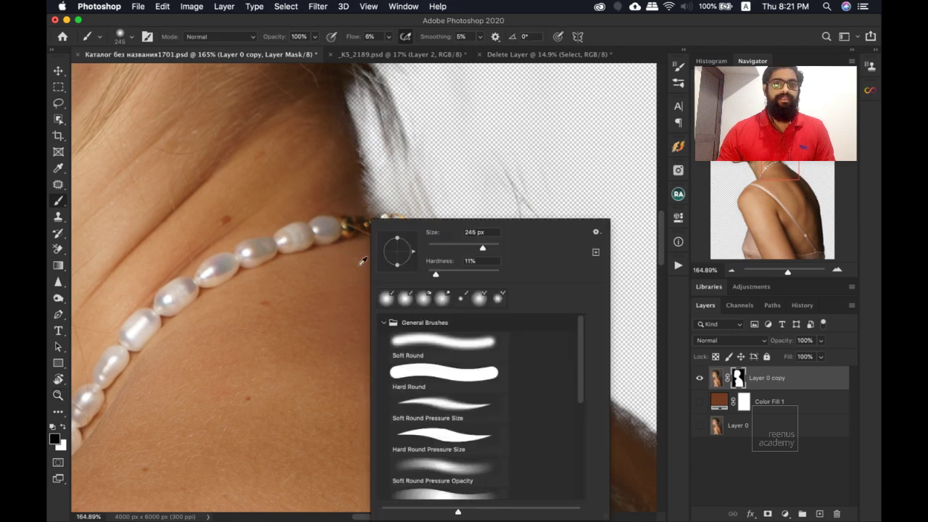
pyautogui.press('Escape')
pyautogui.moveTo(360, 267)
pyautogui.mouseDown()
pyautogui.moveTo(311, 263)
pyautogui.moveTo(352, 268)
pyautogui.moveTo(341, 265)
pyautogui.mouseUp()
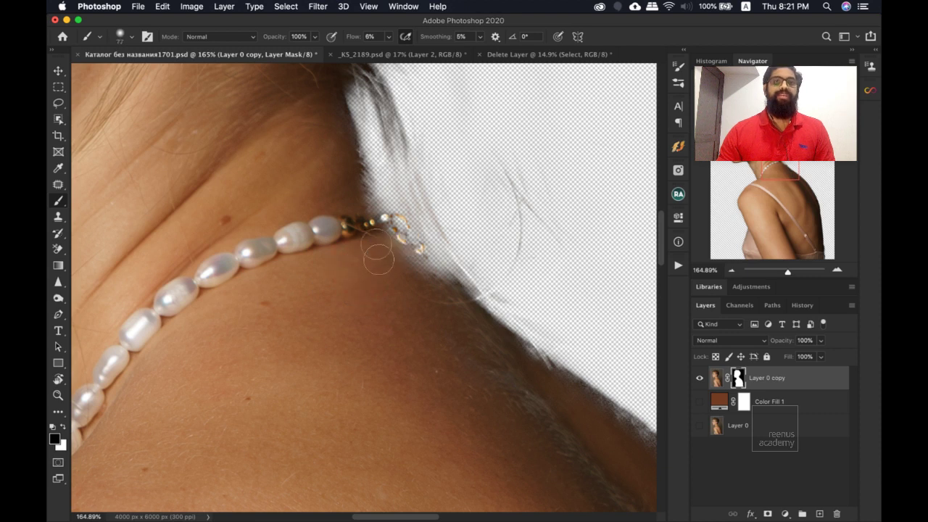
pyautogui.moveTo(392, 250); pyautogui.dragTo(425, 290)
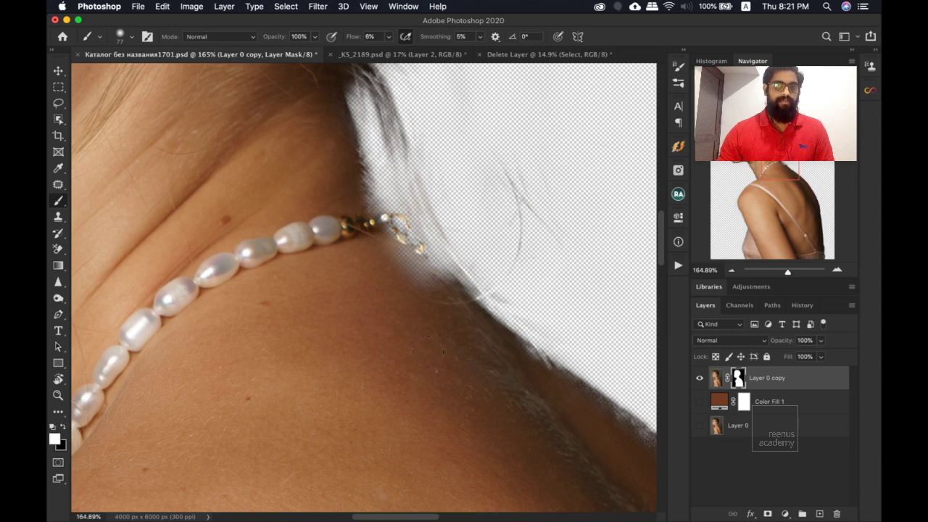
pyautogui.moveTo(441, 293)
pyautogui.mouseDown()
pyautogui.moveTo(424, 290)
pyautogui.moveTo(441, 309)
pyautogui.mouseUp()
# At 55% flow, paint the mask over the clasp's gold beads and down the shoulder-edge hairs.
pyautogui.click(387, 37)
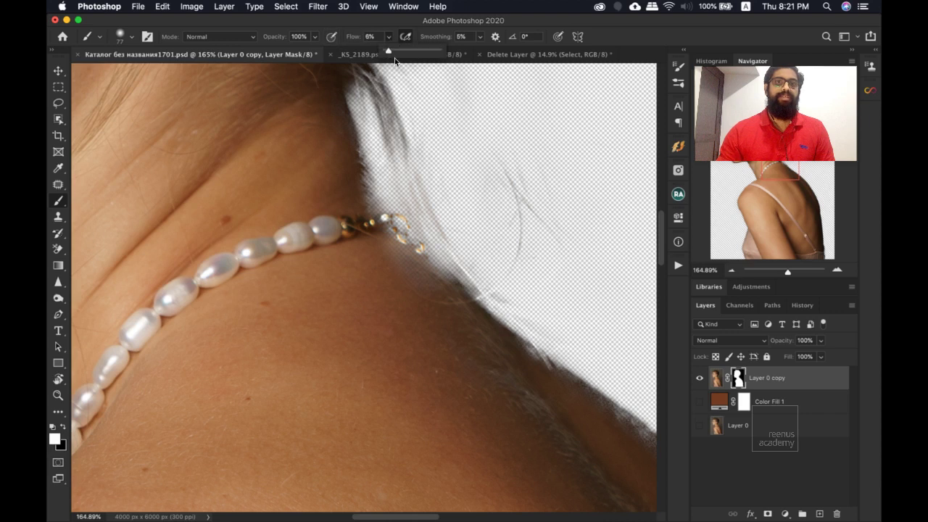
pyautogui.moveTo(416, 51); pyautogui.dragTo(413, 51)
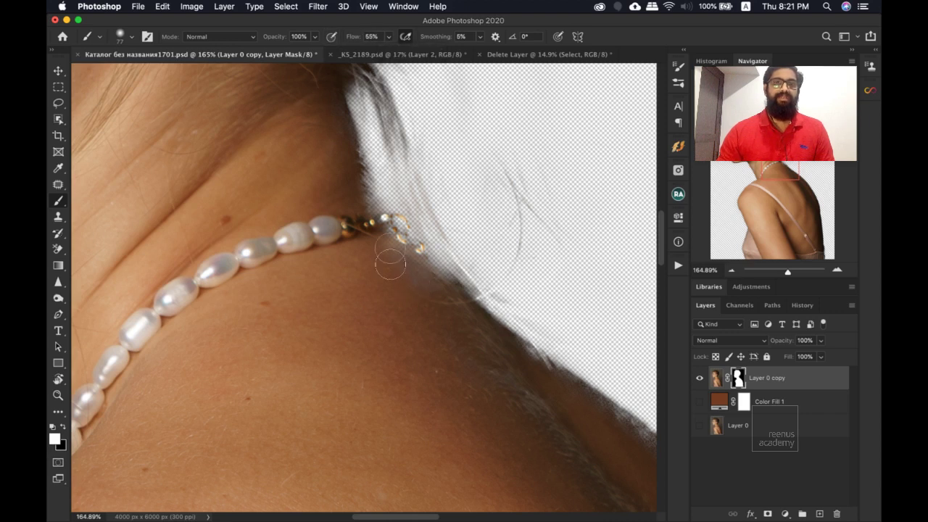
pyautogui.moveTo(383, 253); pyautogui.dragTo(374, 236)
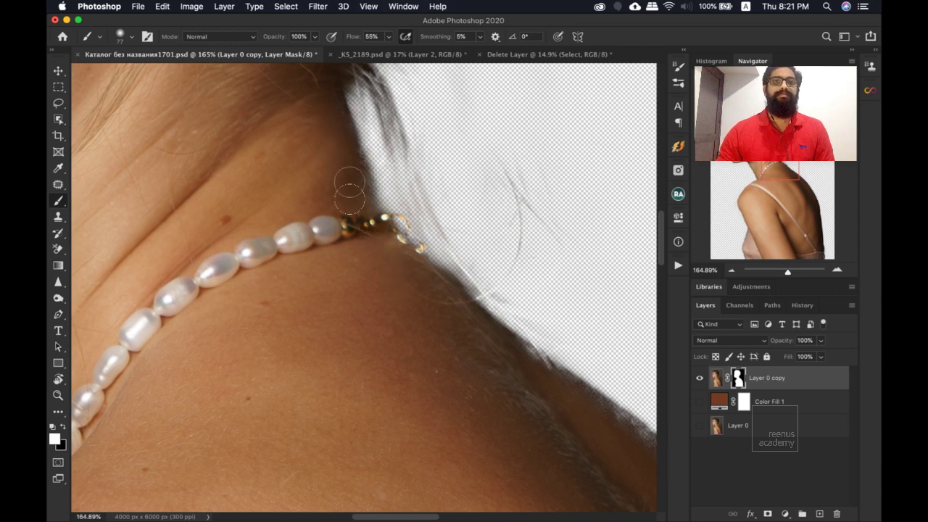
pyautogui.moveTo(416, 308); pyautogui.dragTo(387, 273)
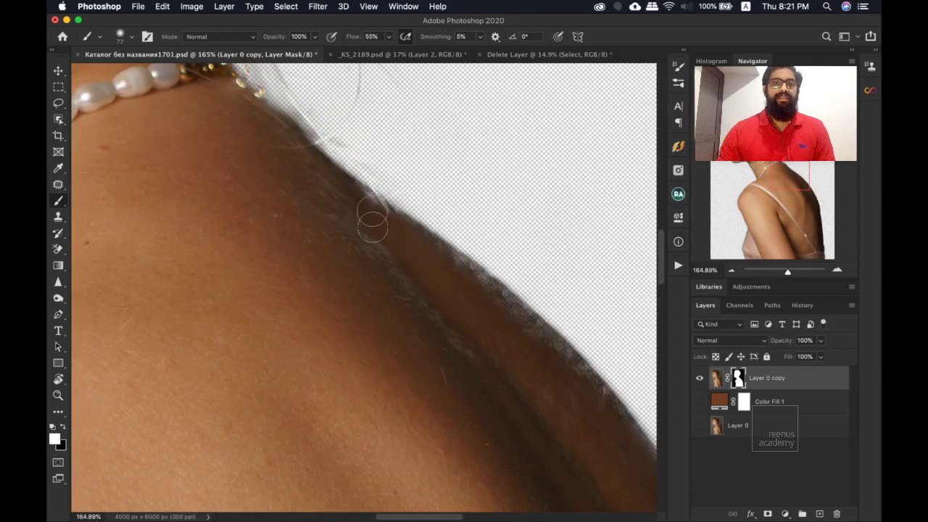
pyautogui.moveTo(369, 216)
pyautogui.mouseDown()
pyautogui.moveTo(424, 263)
pyautogui.moveTo(421, 289)
pyautogui.moveTo(460, 310)
pyautogui.moveTo(453, 277)
pyautogui.moveTo(499, 307)
pyautogui.mouseUp()
pyautogui.scroll(-5, 485, 293)
pyautogui.hscroll(5, 486, 294)
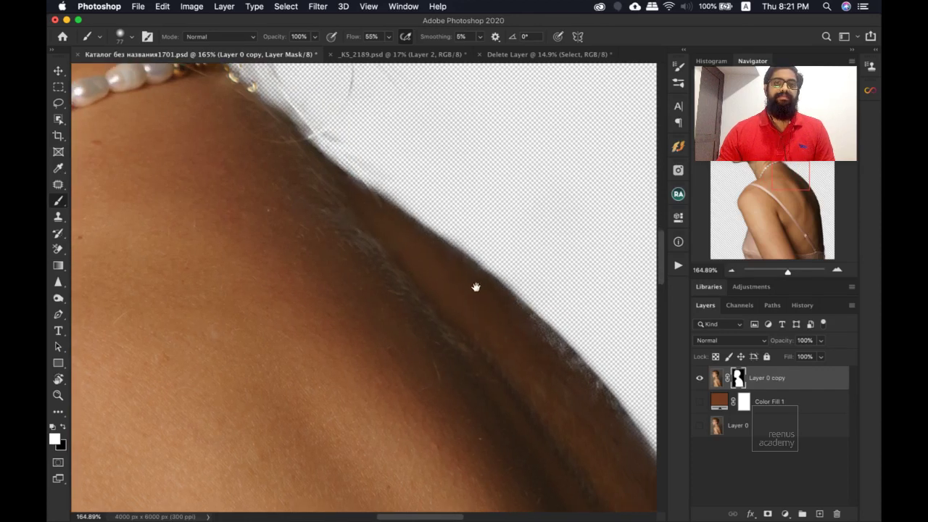
pyautogui.moveTo(472, 239)
pyautogui.mouseDown()
pyautogui.moveTo(460, 232)
pyautogui.moveTo(498, 276)
pyautogui.moveTo(521, 336)
pyautogui.moveTo(576, 363)
pyautogui.mouseUp()
pyautogui.scroll(-5, 520, 337)
pyautogui.hscroll(2, 520, 336)
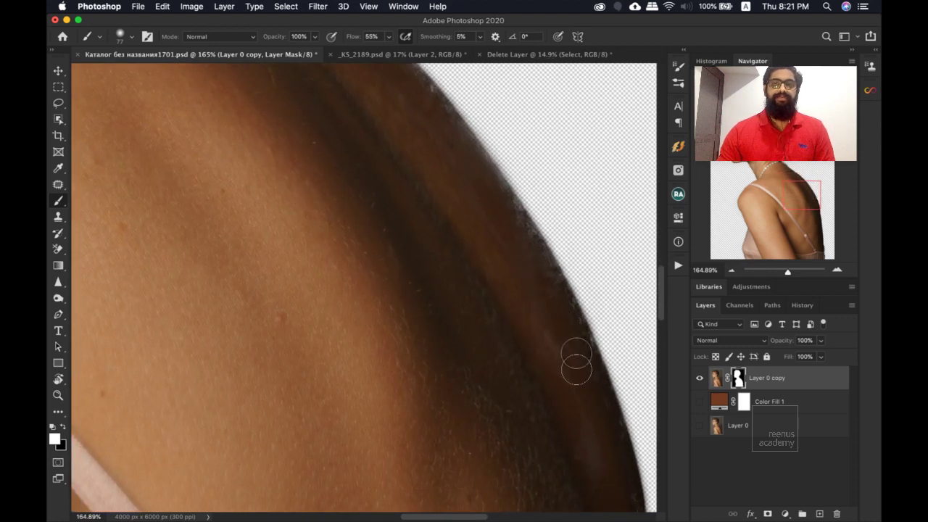
pyautogui.moveTo(253, 257); pyautogui.dragTo(538, 219)
# Turn Color Fill 1 back on so the brown background shows behind the woman.
pyautogui.press('z')
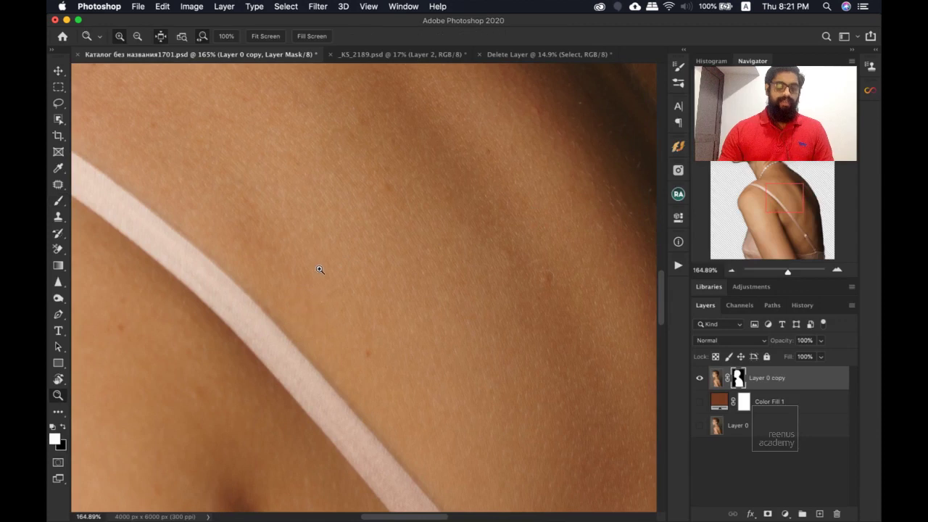
pyautogui.scroll(-3, 371, 312)
pyautogui.scroll(2, 266, 190)
pyautogui.scroll(1, 296, 211)
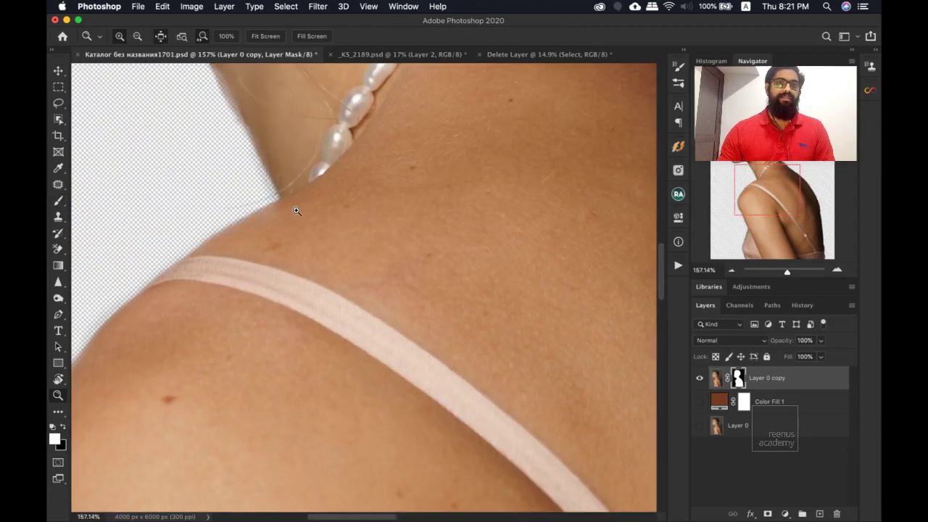
pyautogui.press('b')
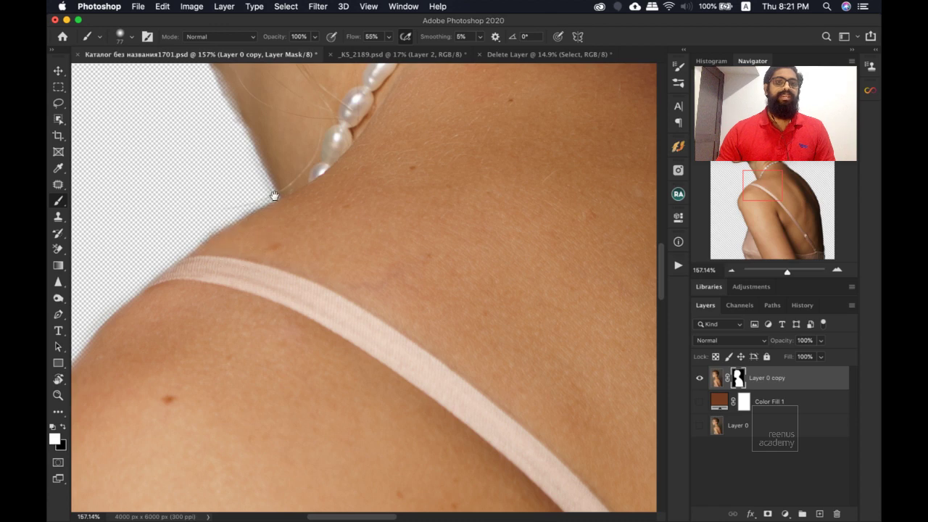
pyautogui.scroll(5, 274, 195)
pyautogui.hscroll(-5, 274, 195)
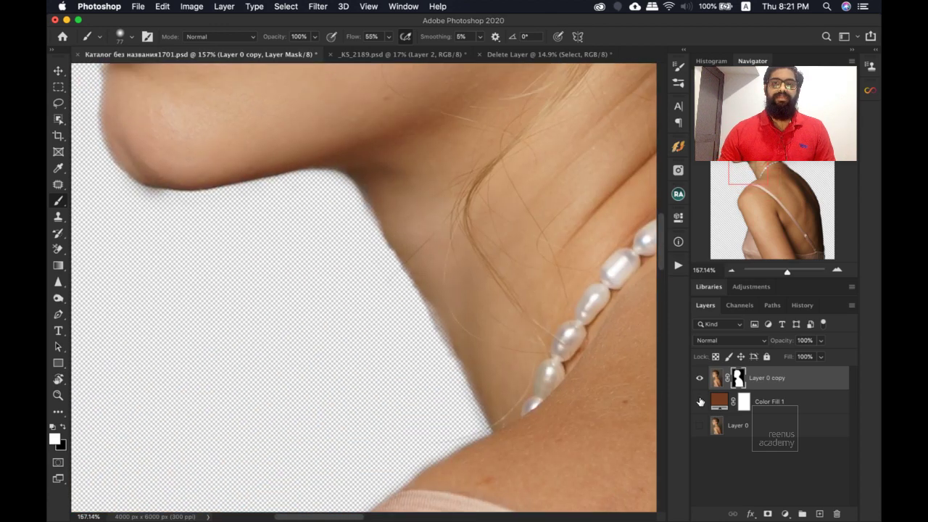
pyautogui.click(699, 402)
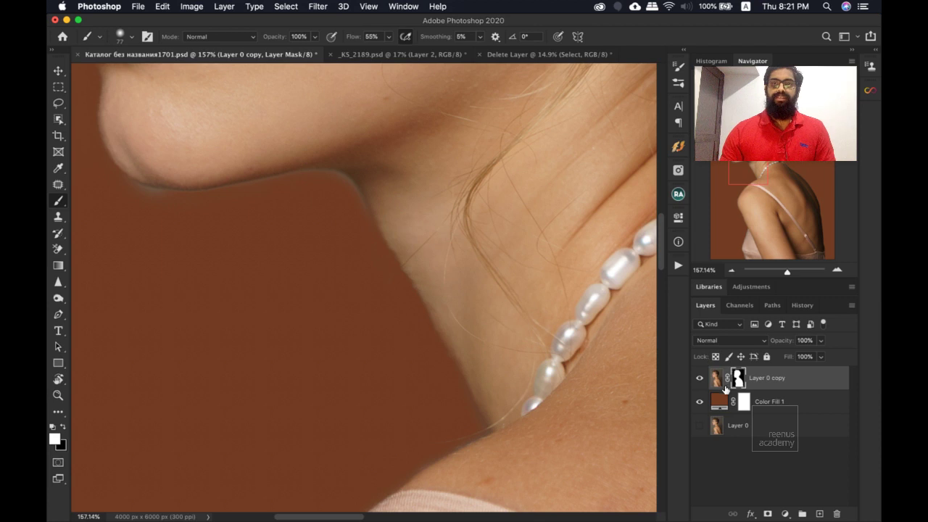
# Paint the mask at the chin-neck corner and over most of the grey patch below the jaw.
pyautogui.scroll(5, 338, 201)
pyautogui.hscroll(-2, 338, 201)
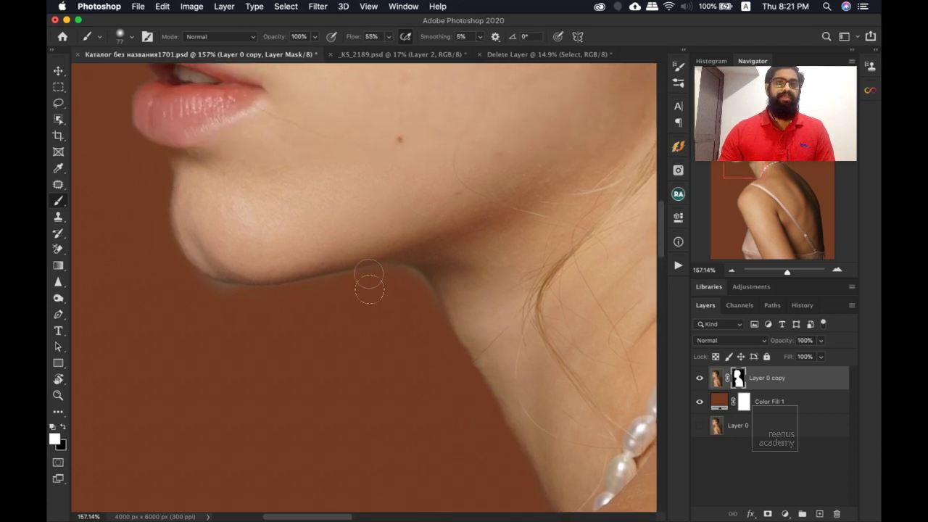
pyautogui.moveTo(424, 308)
pyautogui.mouseDown()
pyautogui.moveTo(389, 279)
pyautogui.moveTo(421, 296)
pyautogui.moveTo(397, 285)
pyautogui.moveTo(391, 291)
pyautogui.moveTo(409, 304)
pyautogui.mouseUp()
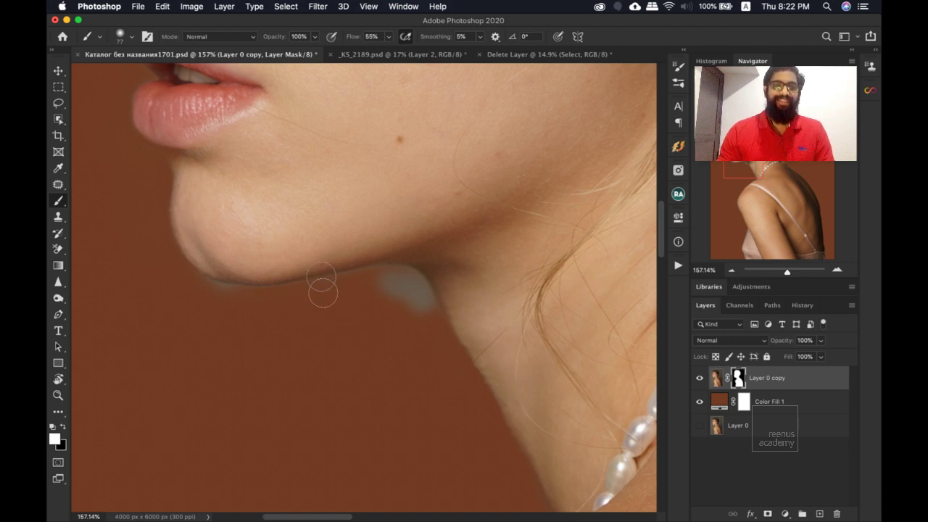
pyautogui.moveTo(321, 285)
pyautogui.mouseDown()
pyautogui.moveTo(342, 312)
pyautogui.moveTo(409, 312)
pyautogui.moveTo(395, 301)
pyautogui.moveTo(415, 321)
pyautogui.moveTo(391, 296)
pyautogui.moveTo(405, 299)
pyautogui.moveTo(427, 328)
pyautogui.moveTo(410, 297)
pyautogui.moveTo(419, 317)
pyautogui.moveTo(385, 302)
pyautogui.moveTo(398, 323)
pyautogui.moveTo(316, 354)
pyautogui.moveTo(369, 351)
pyautogui.moveTo(352, 381)
pyautogui.moveTo(380, 409)
pyautogui.moveTo(360, 409)
pyautogui.moveTo(328, 324)
pyautogui.mouseUp()
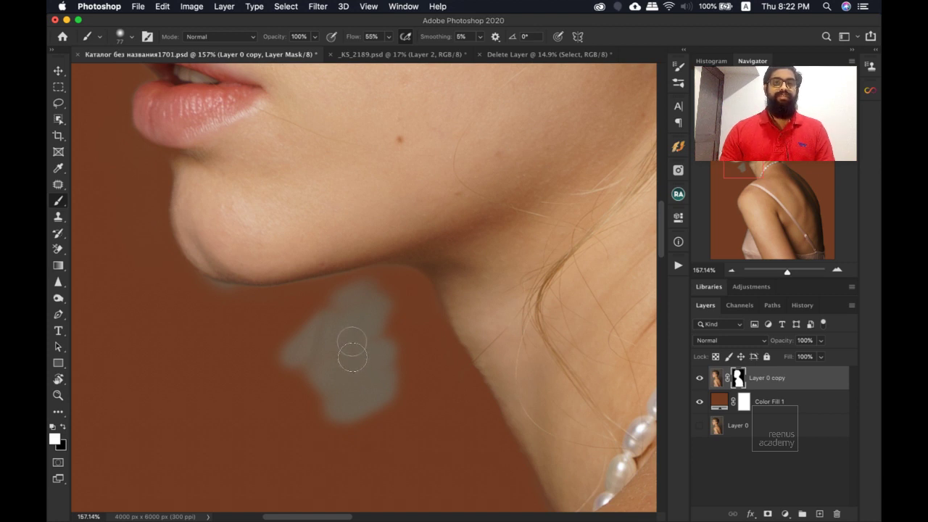
pyautogui.moveTo(370, 293)
pyautogui.mouseDown()
pyautogui.moveTo(305, 340)
pyautogui.moveTo(353, 310)
pyautogui.moveTo(364, 320)
pyautogui.moveTo(289, 376)
pyautogui.moveTo(370, 345)
pyautogui.moveTo(327, 378)
pyautogui.moveTo(385, 312)
pyautogui.moveTo(297, 355)
pyautogui.mouseUp()
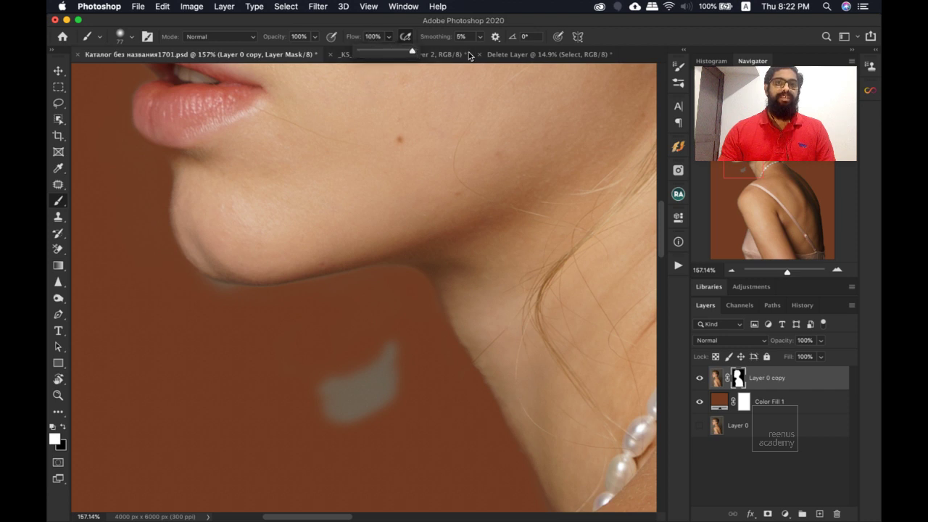
# Paint out the lower grey patch, then touch under the chin with a 49 px brush.
pyautogui.moveTo(362, 305)
pyautogui.mouseDown()
pyautogui.moveTo(371, 332)
pyautogui.moveTo(327, 344)
pyautogui.moveTo(378, 324)
pyautogui.moveTo(371, 333)
pyautogui.moveTo(368, 319)
pyautogui.moveTo(314, 346)
pyautogui.moveTo(358, 342)
pyautogui.moveTo(348, 343)
pyautogui.moveTo(366, 320)
pyautogui.moveTo(314, 353)
pyautogui.moveTo(379, 332)
pyautogui.moveTo(350, 341)
pyautogui.moveTo(347, 317)
pyautogui.moveTo(331, 327)
pyautogui.moveTo(356, 311)
pyautogui.mouseUp()
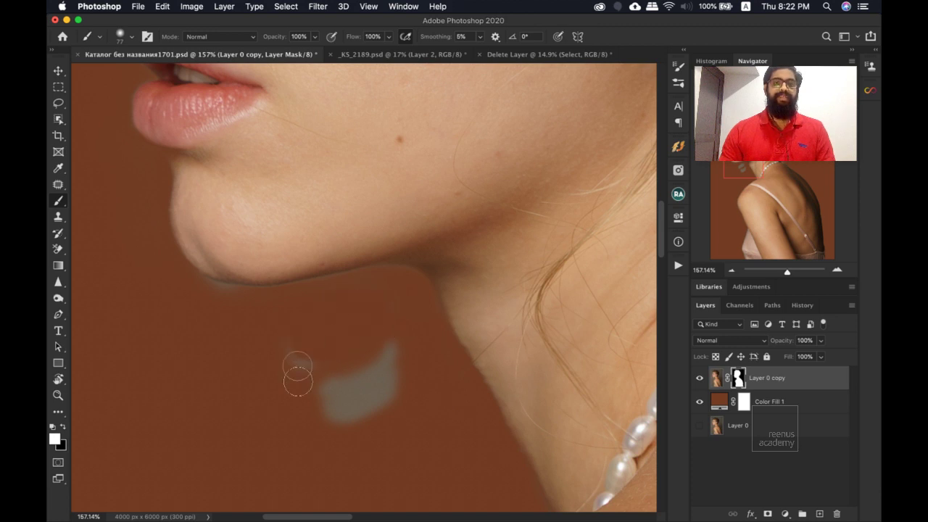
pyautogui.moveTo(298, 377)
pyautogui.mouseDown()
pyautogui.moveTo(400, 364)
pyautogui.moveTo(346, 385)
pyautogui.moveTo(376, 427)
pyautogui.moveTo(388, 394)
pyautogui.mouseUp()
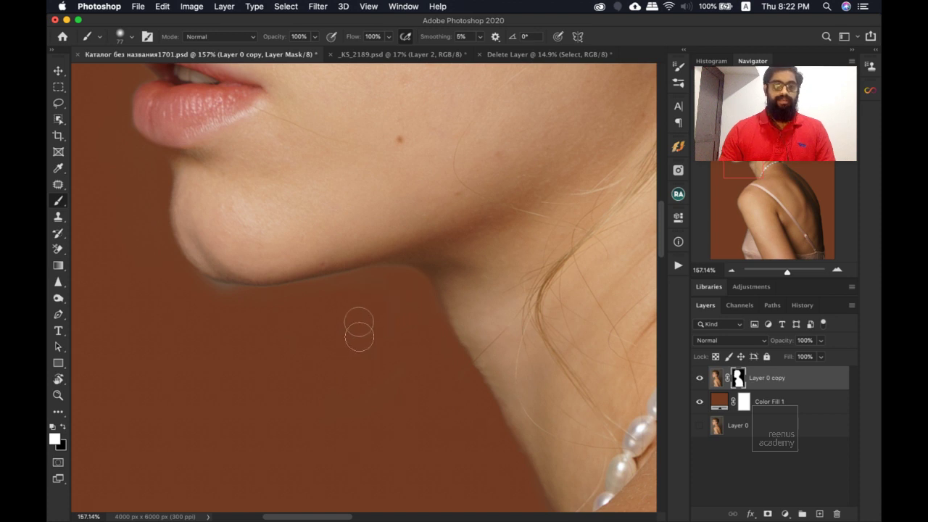
pyautogui.moveTo(379, 319); pyautogui.dragTo(367, 313)
pyautogui.moveTo(406, 277); pyautogui.dragTo(372, 298)
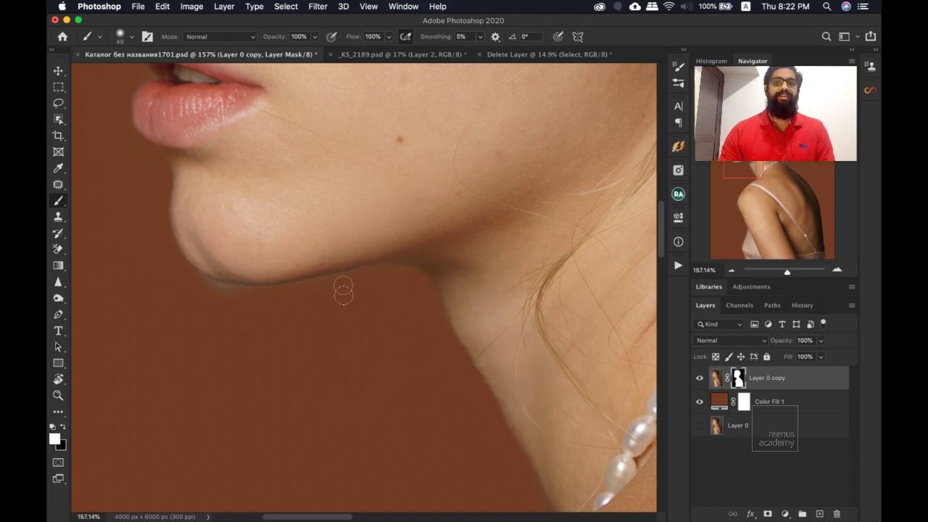
pyautogui.moveTo(340, 285); pyautogui.dragTo(328, 293)
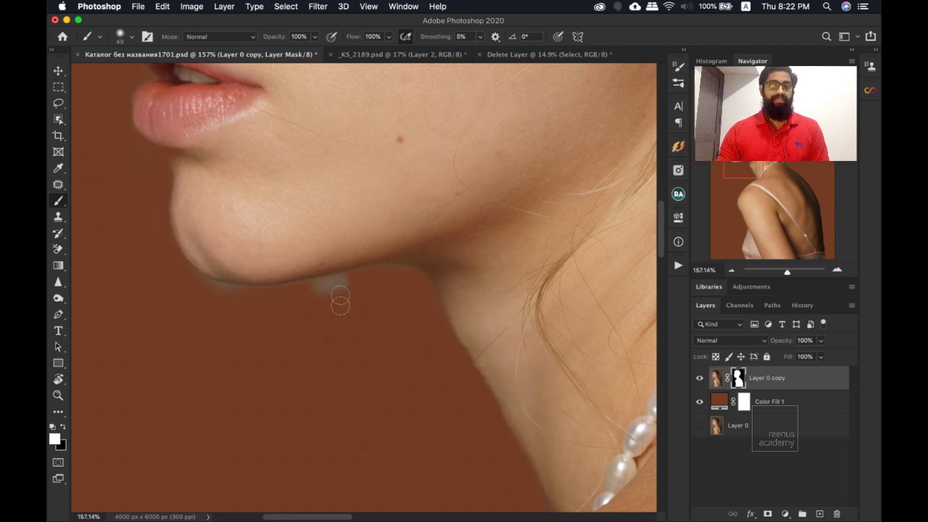
# Undo the last chin stroke and resize the brush from about 187 px to smaller.
pyautogui.press('super+z')
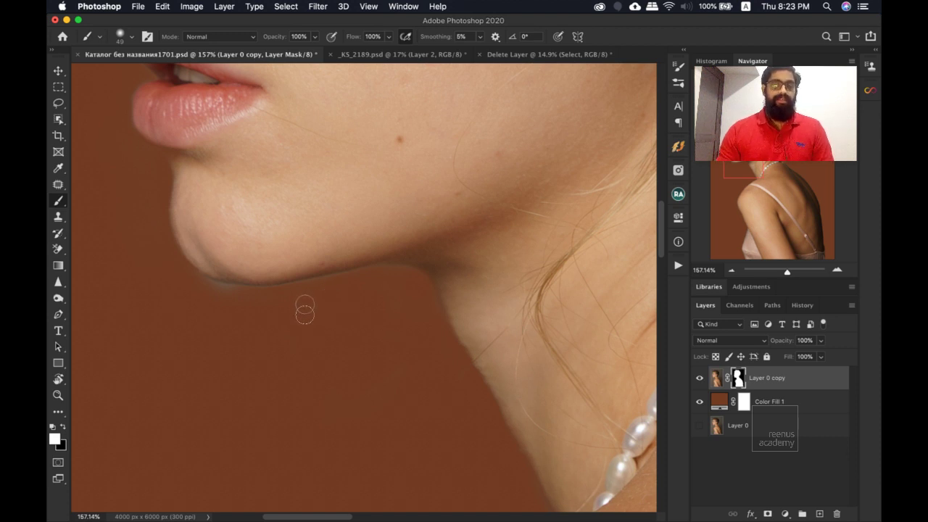
pyautogui.moveTo(289, 331); pyautogui.dragTo(485, 342)
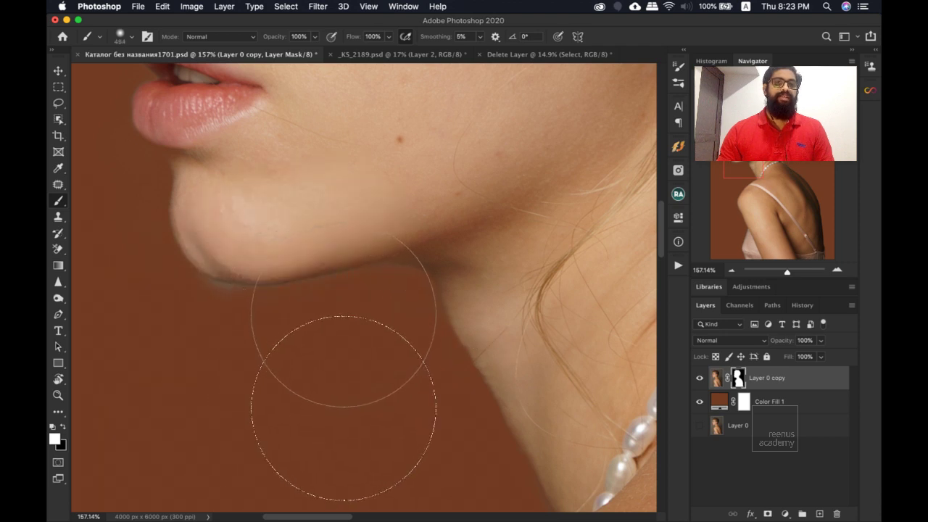
pyautogui.moveTo(363, 298); pyautogui.dragTo(261, 271)
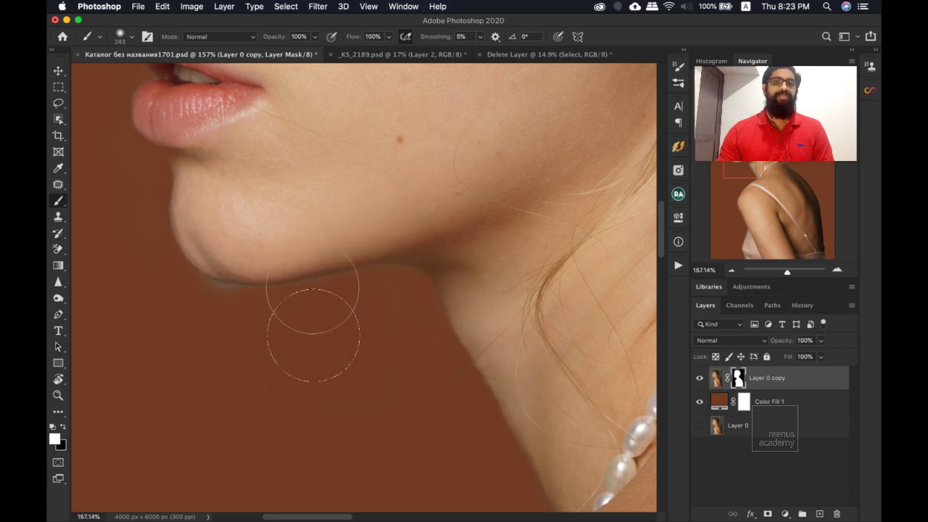
# Raise brush hardness and shrink it to about 73 px, undoing a test dab below the chin.
pyautogui.moveTo(324, 285); pyautogui.dragTo(328, 267)
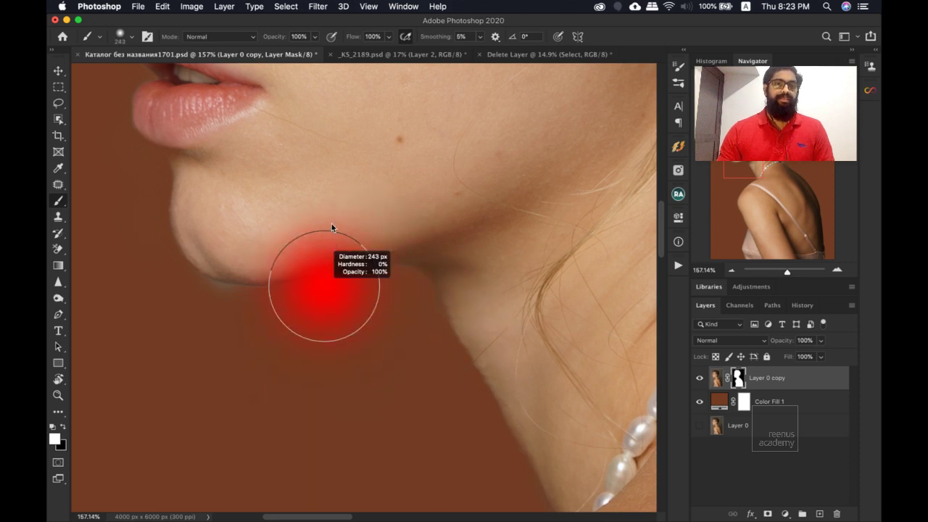
pyautogui.moveTo(329, 215)
pyautogui.mouseDown()
pyautogui.moveTo(320, 343)
pyautogui.moveTo(321, 302)
pyautogui.mouseUp()
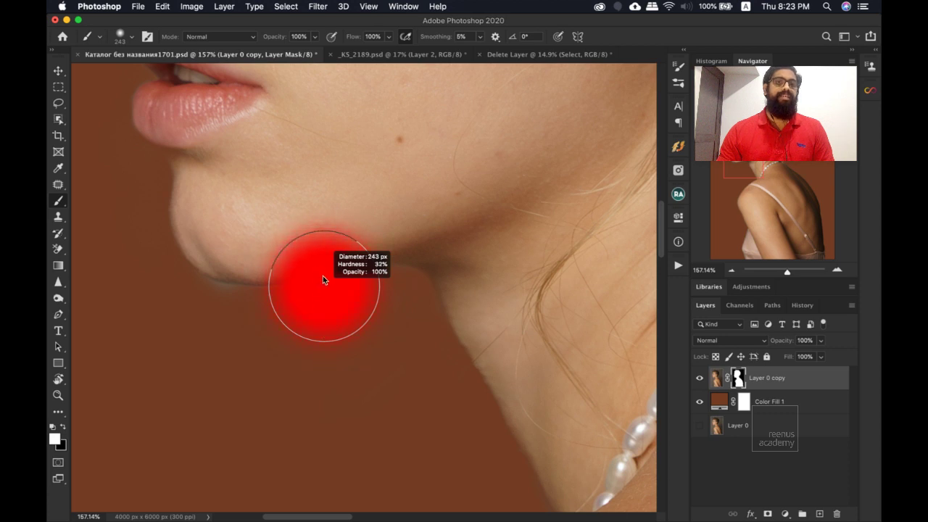
pyautogui.moveTo(324, 247); pyautogui.dragTo(321, 248)
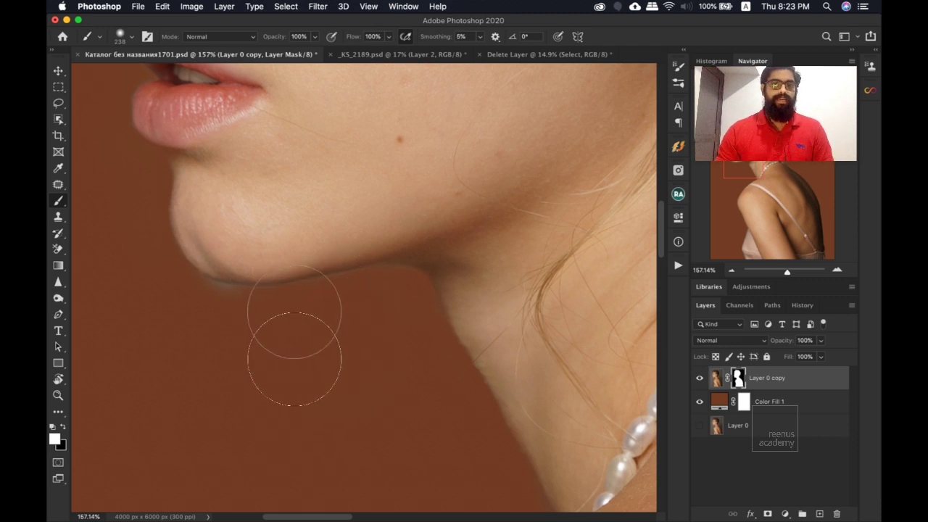
pyautogui.moveTo(294, 312)
pyautogui.mouseDown()
pyautogui.moveTo(267, 297)
pyautogui.moveTo(290, 314)
pyautogui.moveTo(281, 313)
pyautogui.mouseUp()
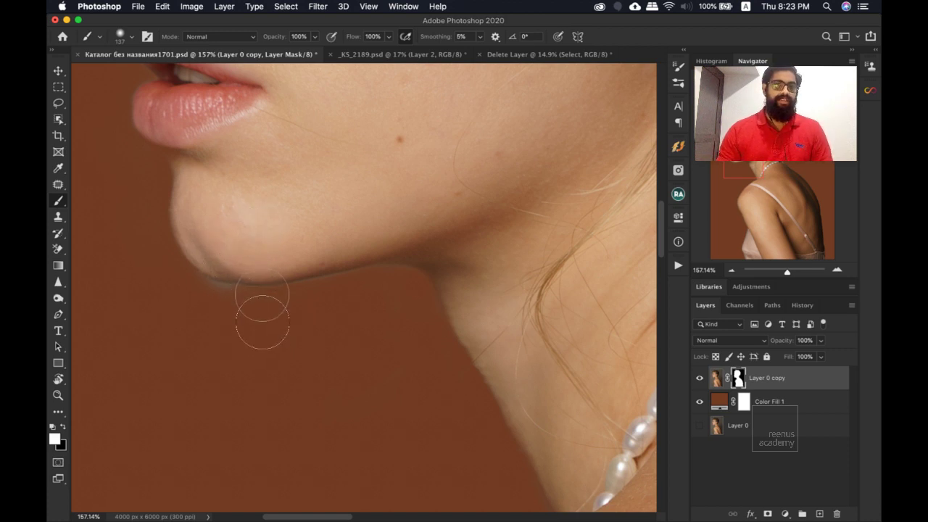
pyautogui.moveTo(262, 293); pyautogui.dragTo(242, 298)
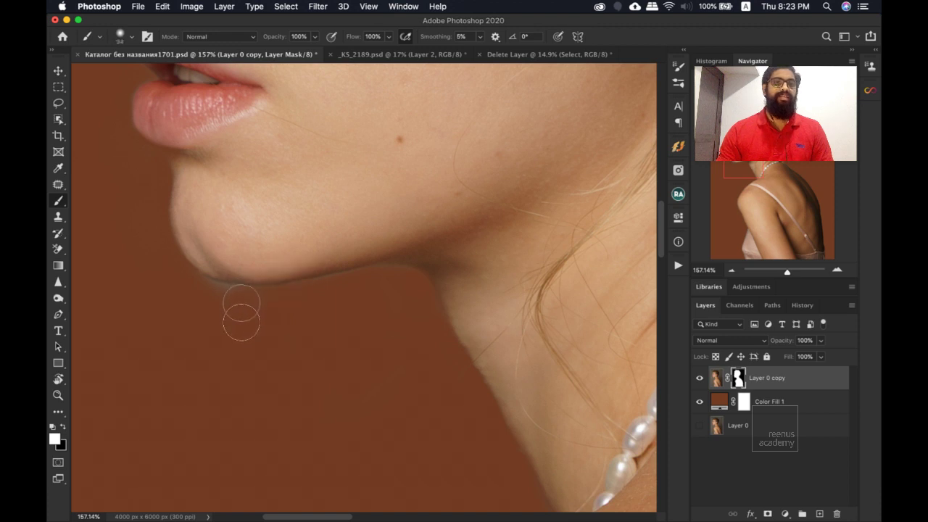
pyautogui.click(257, 299)
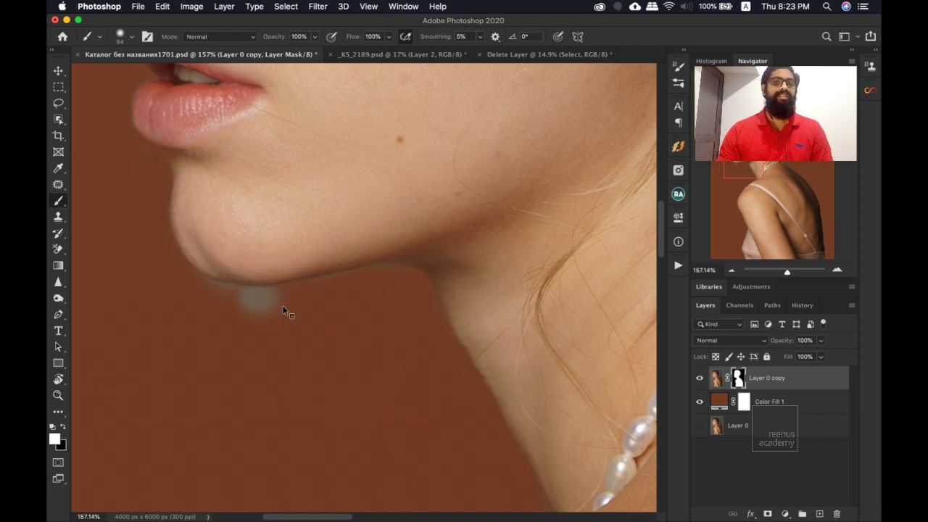
pyautogui.press('super+z')
pyautogui.moveTo(277, 305); pyautogui.dragTo(223, 299)
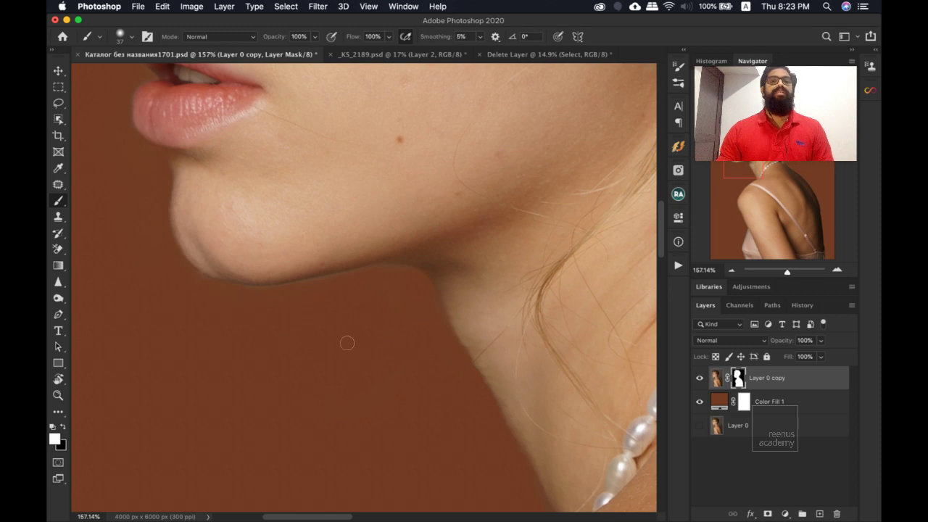
# Zoom the portrait out to about 25% and switch to the _KS_2189.psd document.
pyautogui.press('z')
pyautogui.keyDown('alt'); pyautogui.click(348, 266); pyautogui.keyUp('alt')
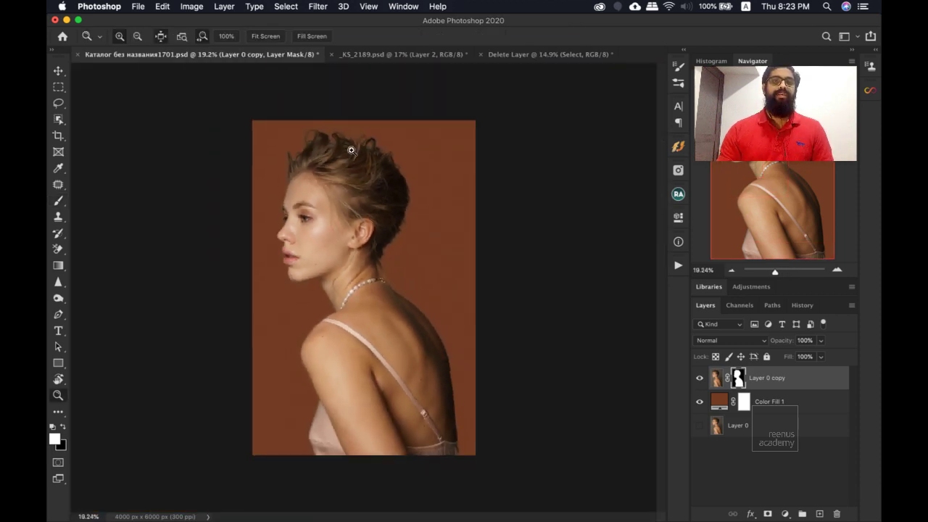
pyautogui.moveTo(351, 150); pyautogui.dragTo(359, 276)
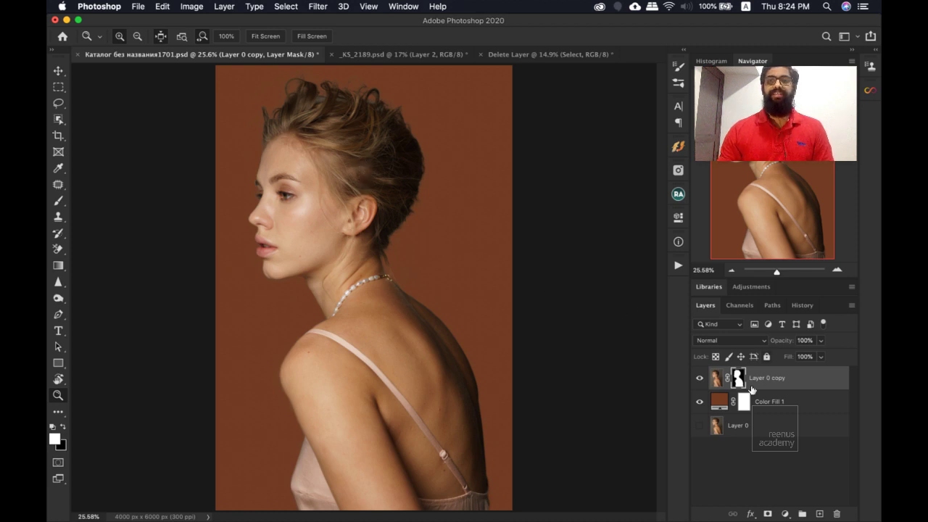
pyautogui.click(420, 55)
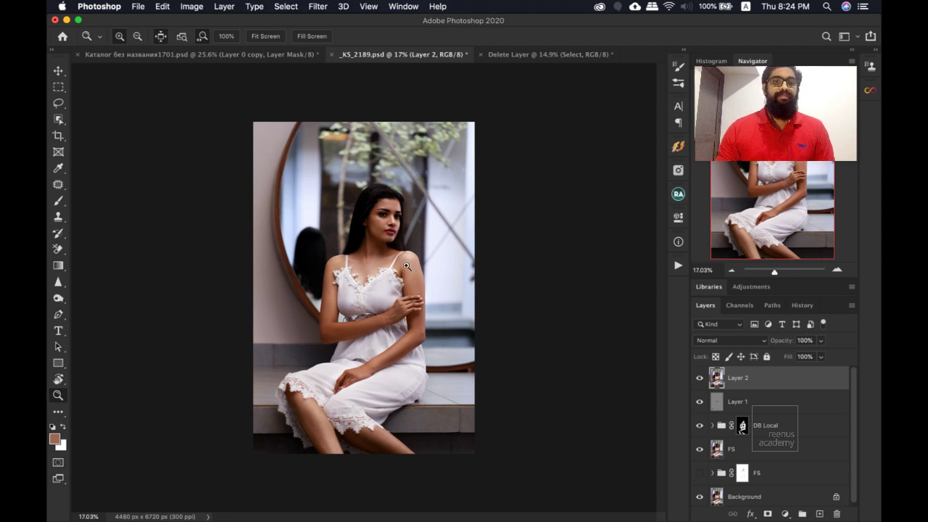
pyautogui.click(398, 274)
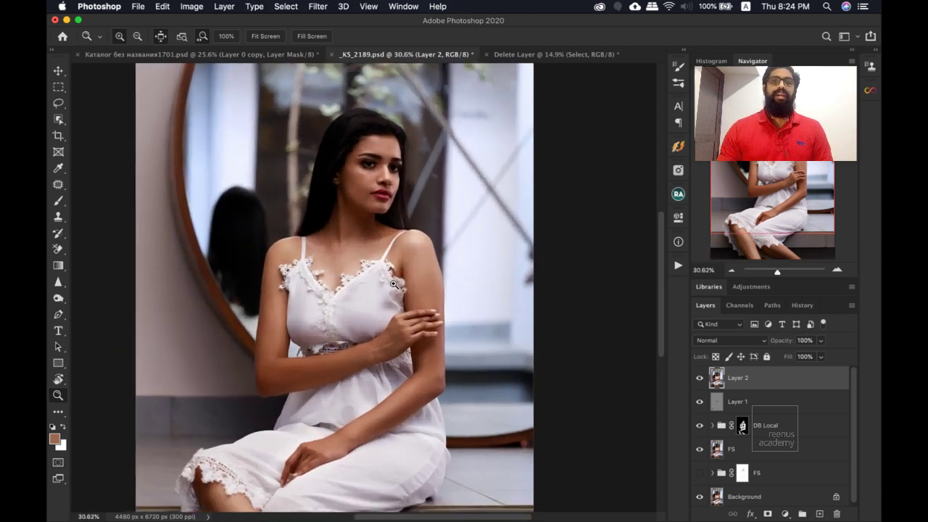
pyautogui.moveTo(370, 169); pyautogui.dragTo(401, 201)
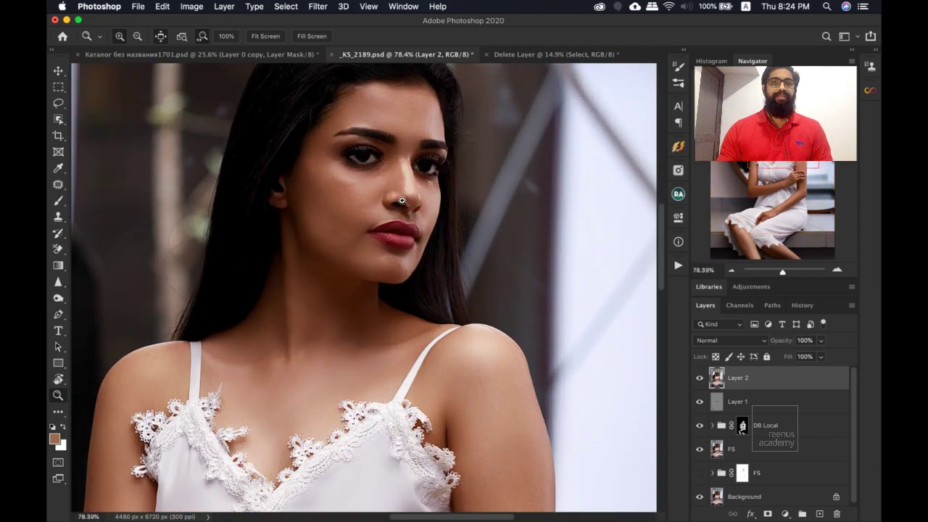
pyautogui.scroll(-4, 385, 186)
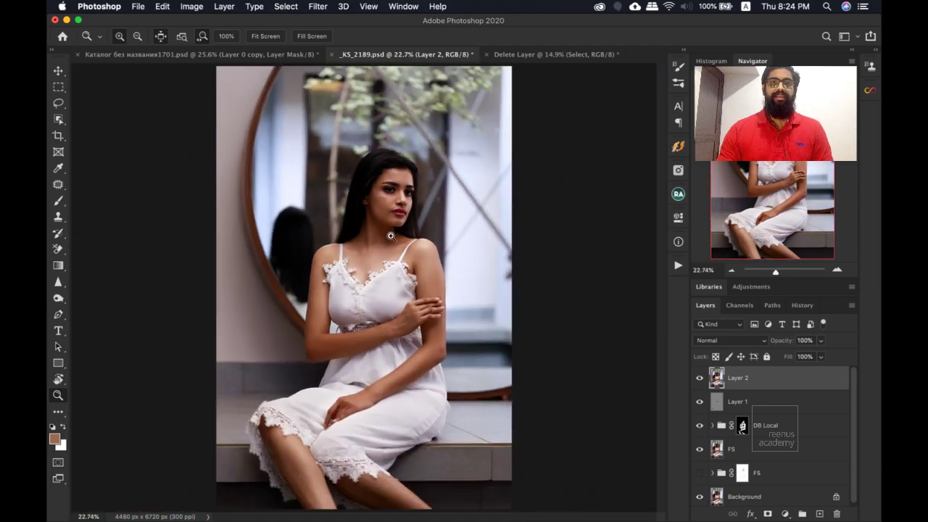
pyautogui.scroll(1, 413, 242)
pyautogui.scroll(-2, 406, 254)
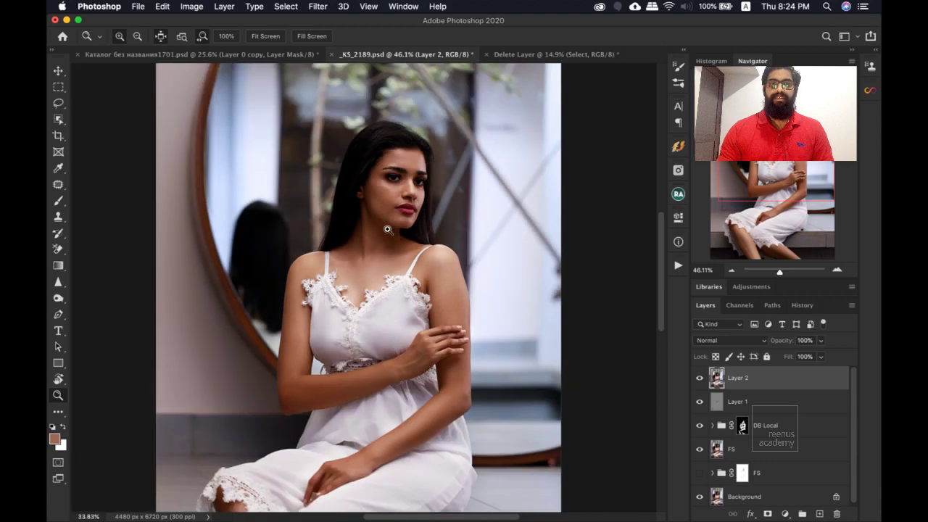
pyautogui.scroll(-1, 391, 265)
pyautogui.moveTo(392, 282); pyautogui.dragTo(496, 108)
pyautogui.scroll(-3, 392, 265)
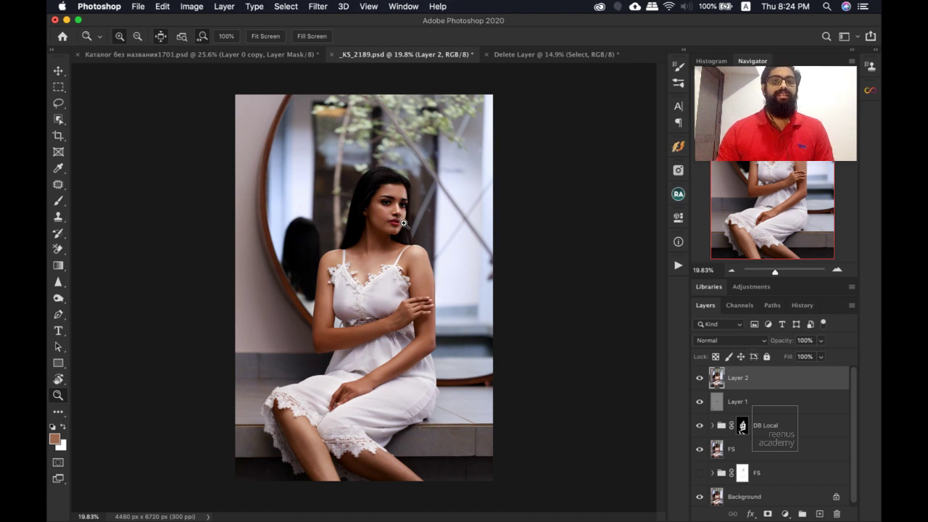
pyautogui.scroll(4, 401, 221)
pyautogui.scroll(4, 406, 214)
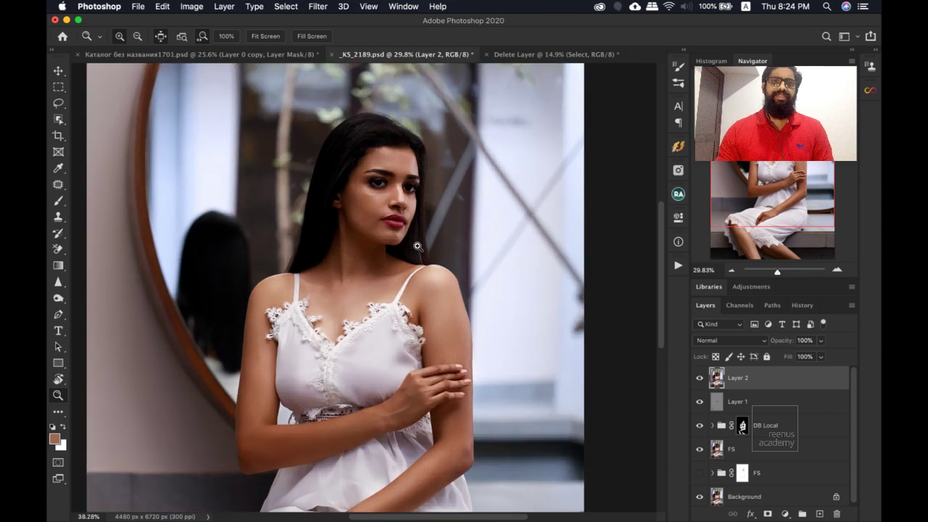
pyautogui.scroll(-3, 354, 188)
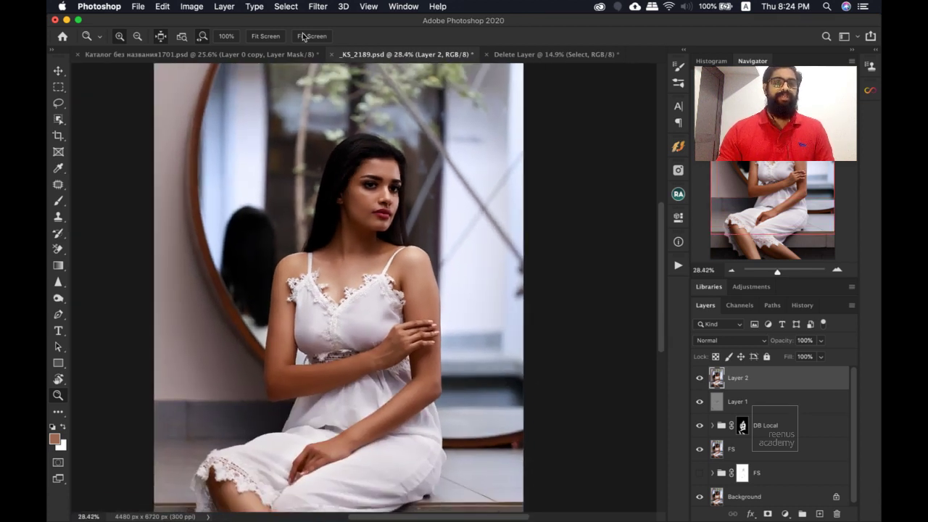
# Load the Subject channel as a selection with Select > Load Selection.
pyautogui.click(290, 7)
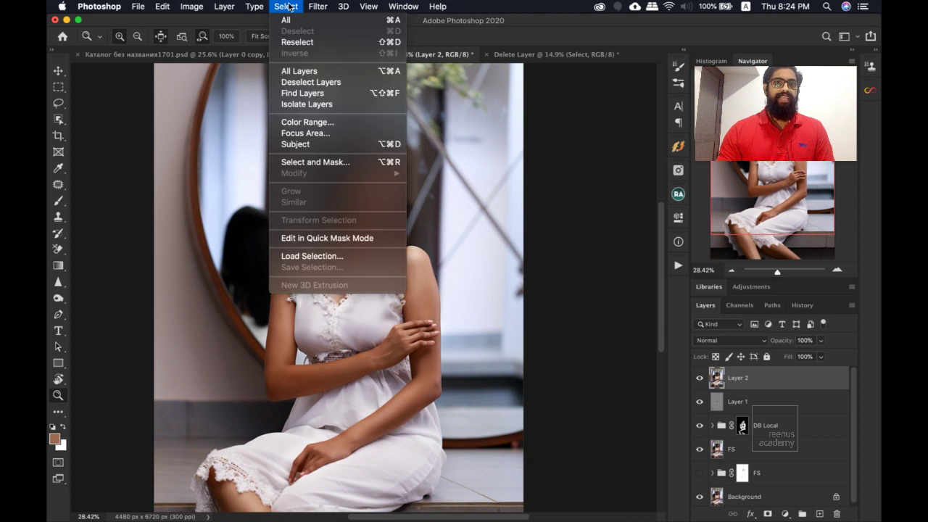
pyautogui.click(233, 252)
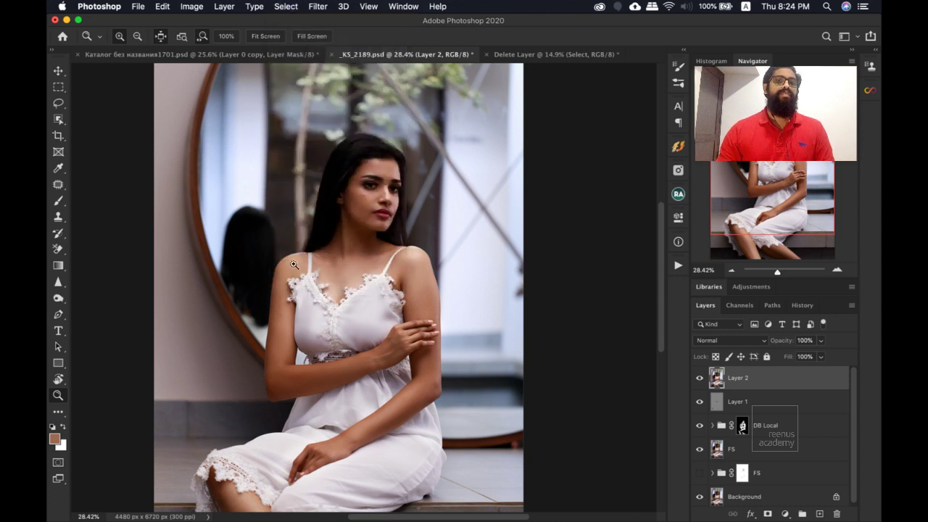
pyautogui.click(286, 6)
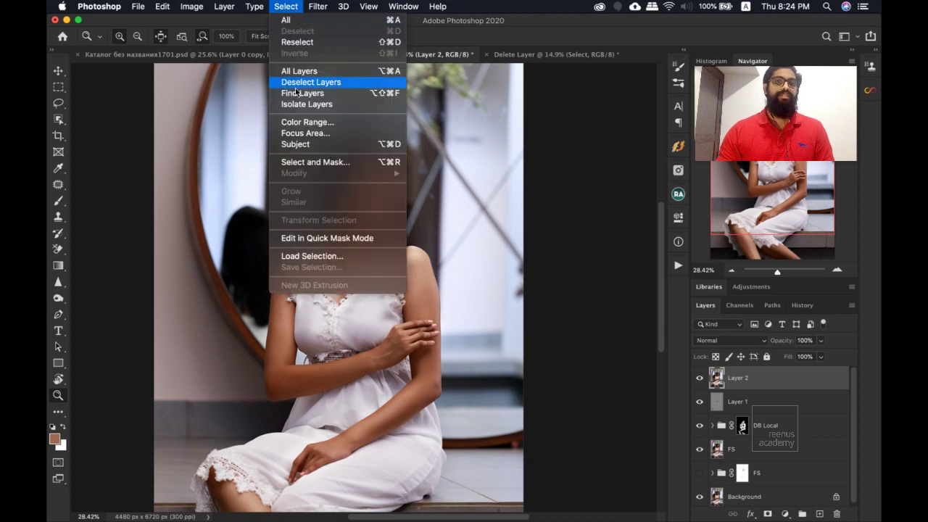
pyautogui.click(318, 256)
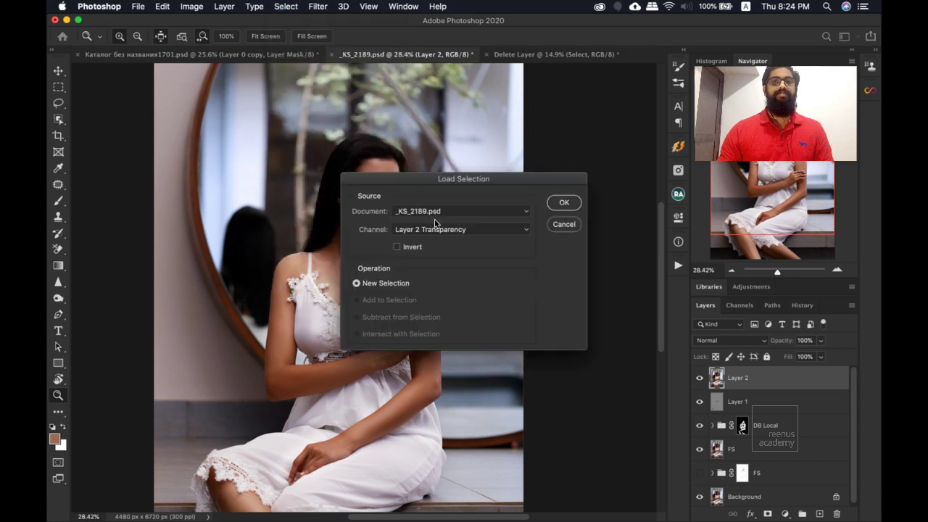
pyautogui.click(459, 229)
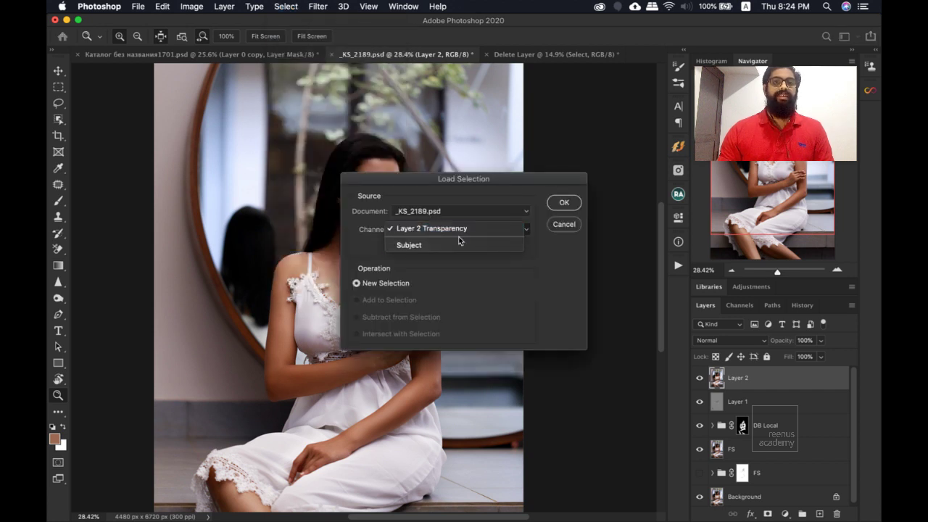
pyautogui.click(454, 244)
pyautogui.click(564, 206)
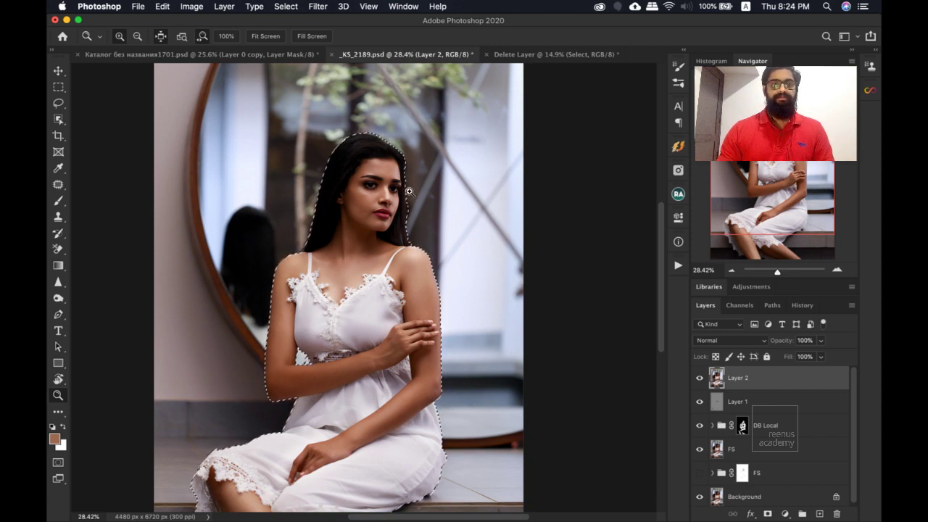
pyautogui.moveTo(409, 190); pyautogui.dragTo(411, 307)
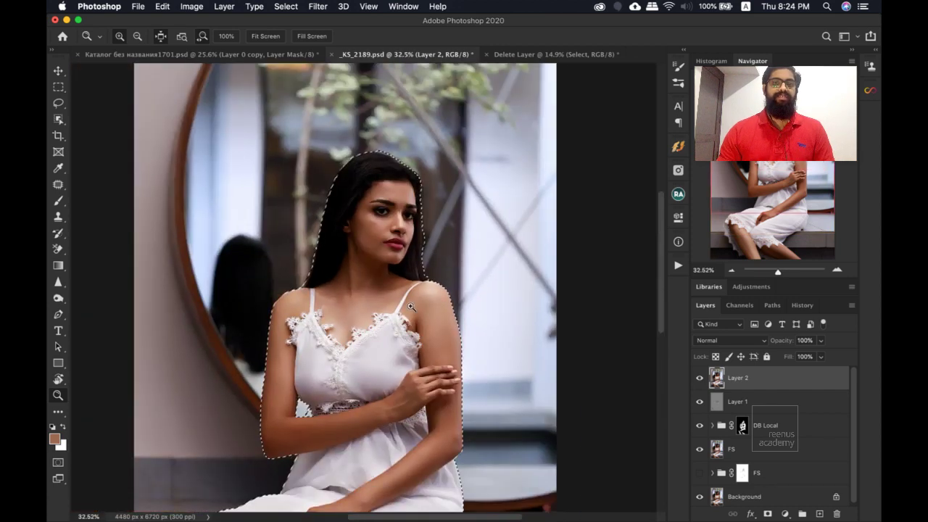
# Save the active selection to a New channel via Select > Save Selection.
pyautogui.scroll(-5, 411, 308)
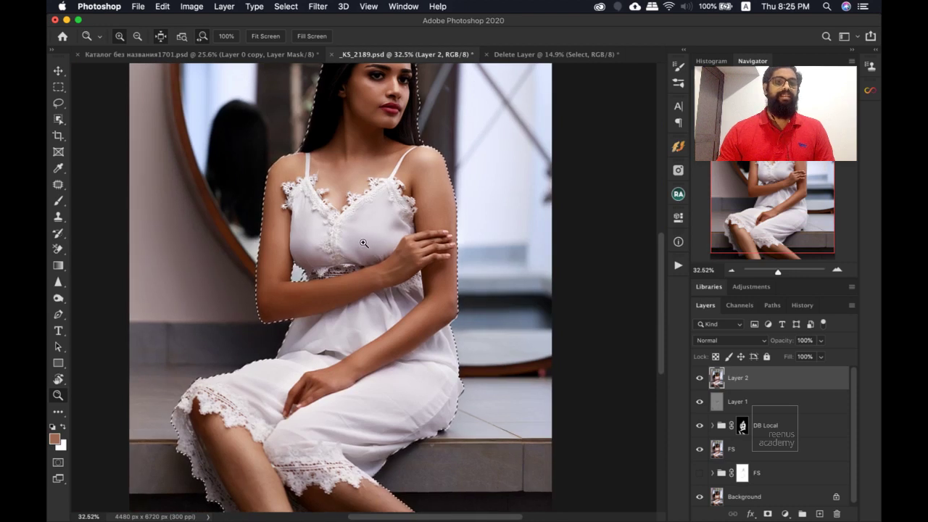
pyautogui.click(285, 6)
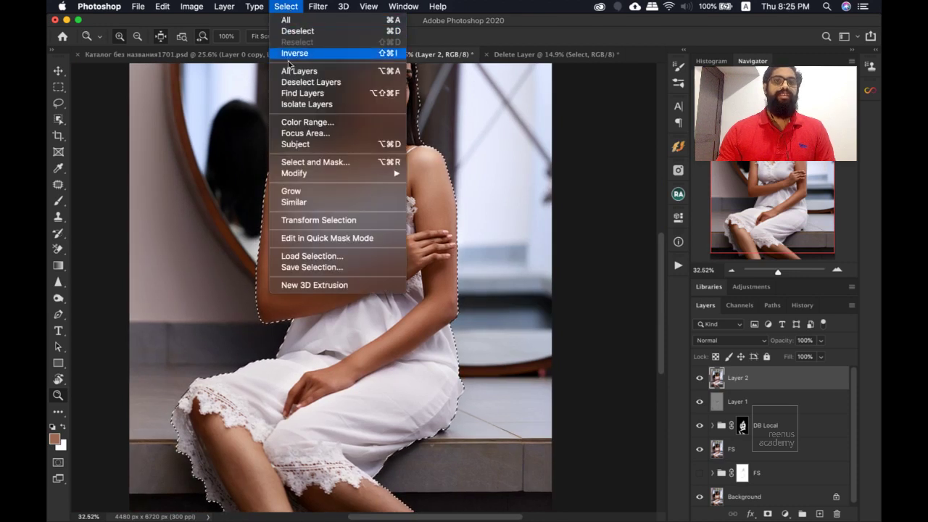
pyautogui.click(315, 268)
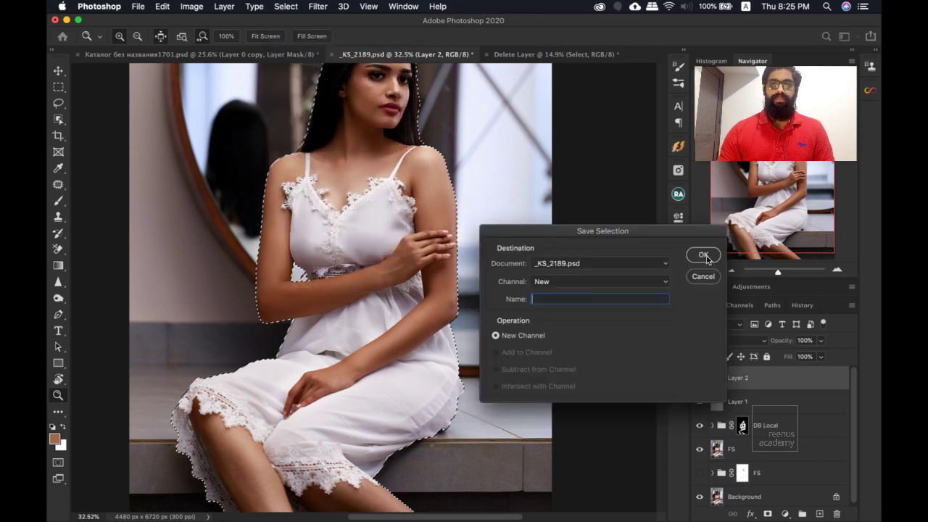
pyautogui.click(707, 260)
pyautogui.scroll(5, 332, 194)
pyautogui.hscroll(3, 332, 194)
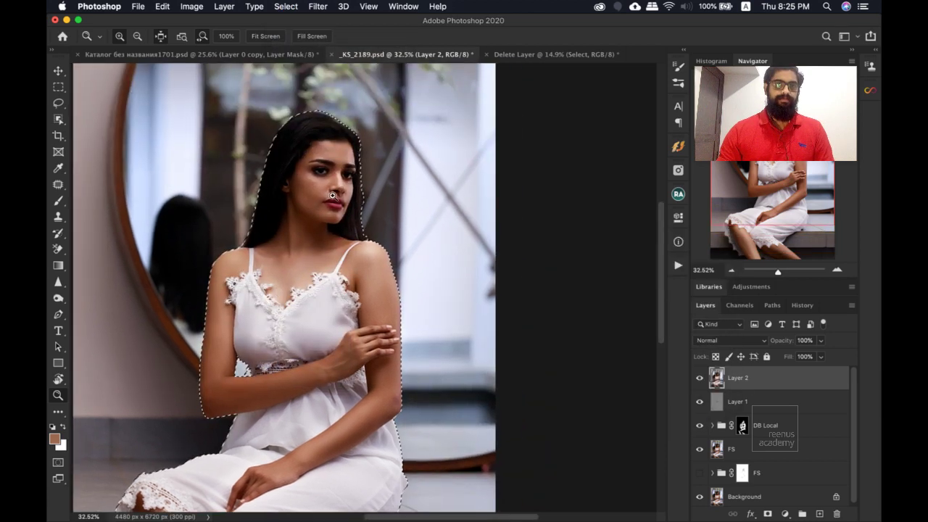
pyautogui.scroll(2, 332, 194)
pyautogui.scroll(2, 322, 166)
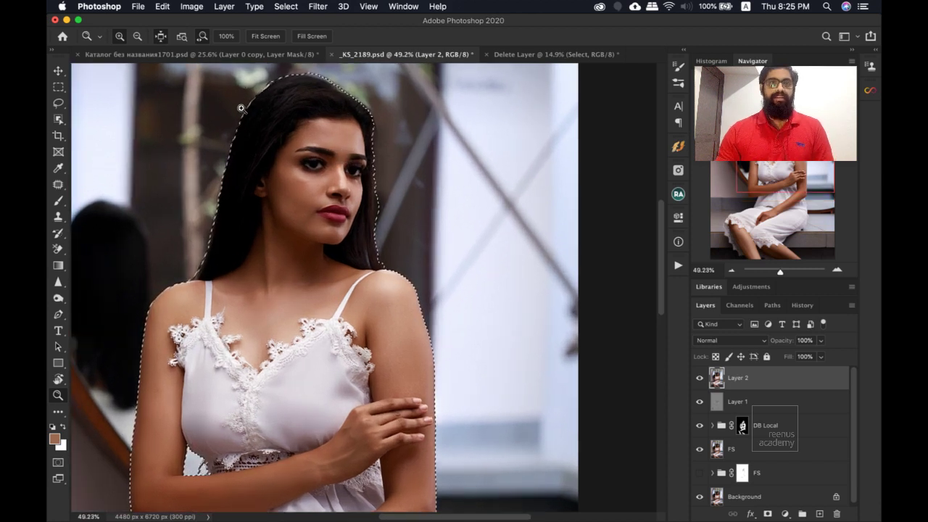
# Enter Select and Mask, zoom onto the face and hair, and shrink the Refine Edge Brush to 113.
pyautogui.press('m')
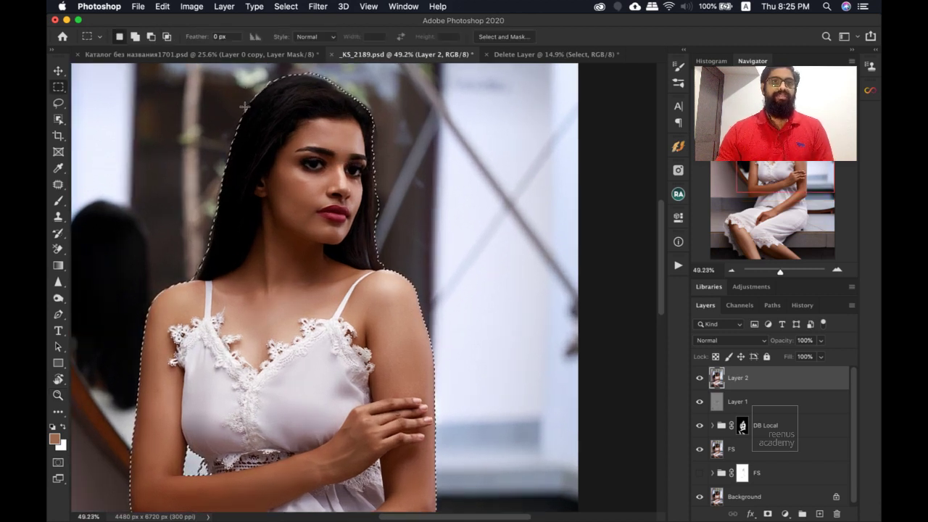
pyautogui.click(506, 40)
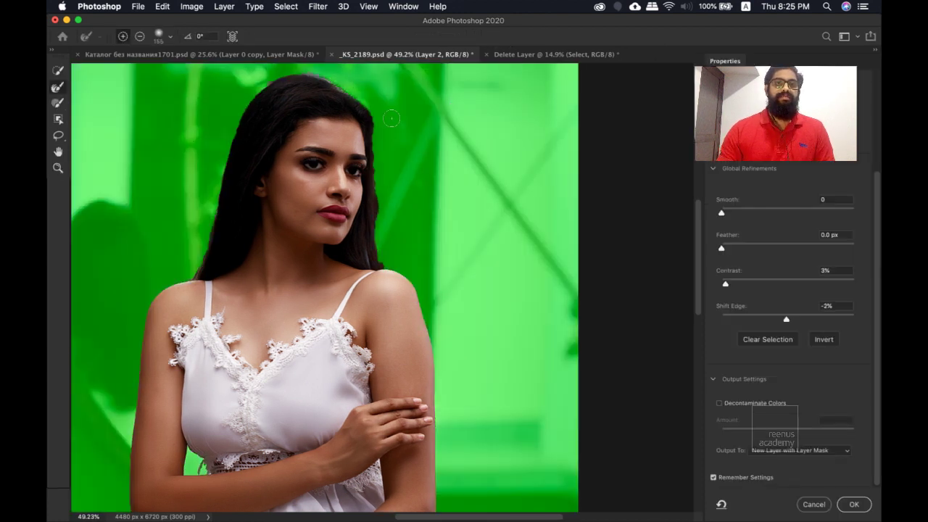
pyautogui.moveTo(319, 186); pyautogui.dragTo(333, 211)
pyautogui.scroll(1, 335, 216)
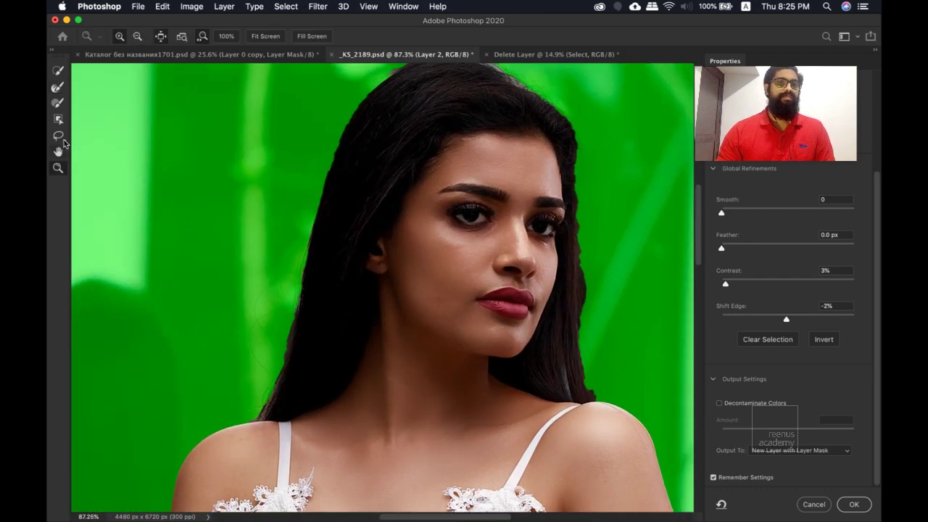
pyautogui.click(58, 86)
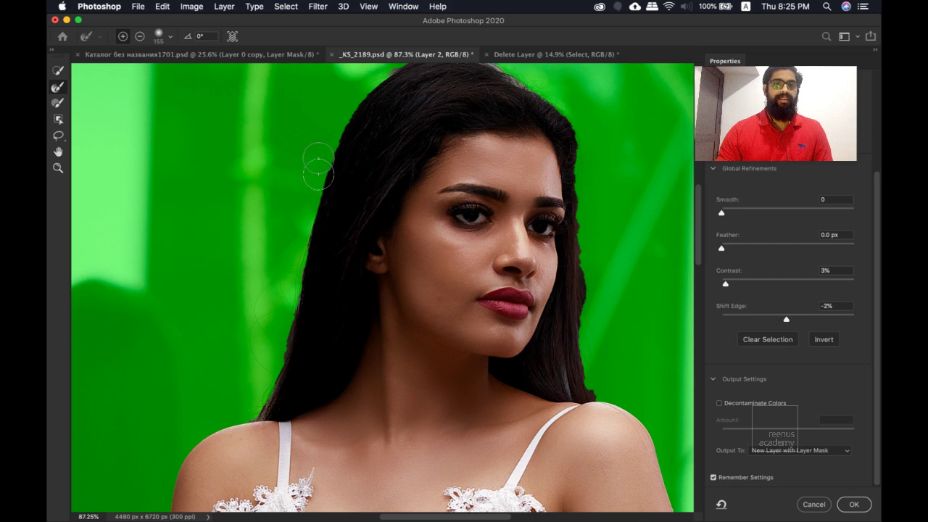
pyautogui.moveTo(318, 171); pyautogui.dragTo(303, 171)
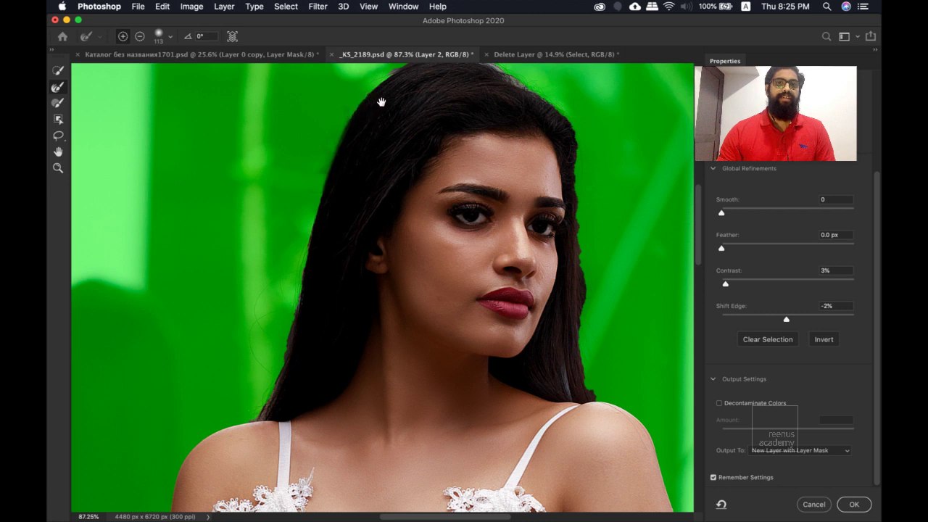
# Brush the top edge of the hair with the Refine Edge Brush.
pyautogui.scroll(3, 369, 128)
pyautogui.hscroll(3, 369, 129)
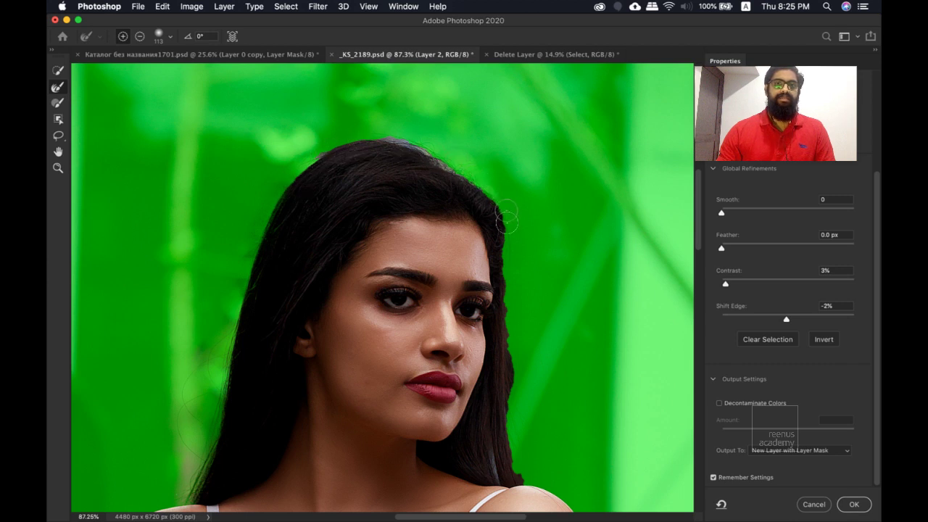
pyautogui.moveTo(342, 108)
pyautogui.mouseDown()
pyautogui.moveTo(427, 185)
pyautogui.moveTo(472, 183)
pyautogui.mouseUp()
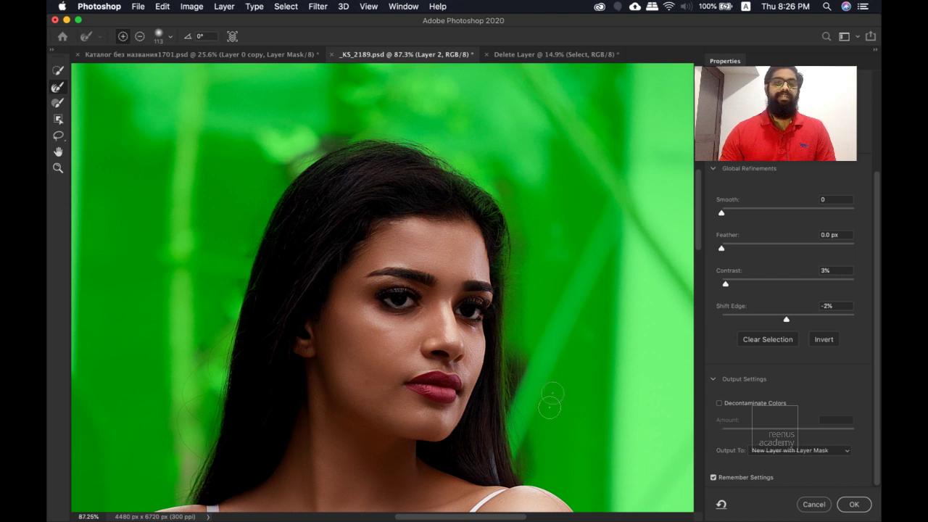
# Subtract with an enlarged plain brush, output the selection as a masked layer, and select Layer 2.
pyautogui.click(59, 104)
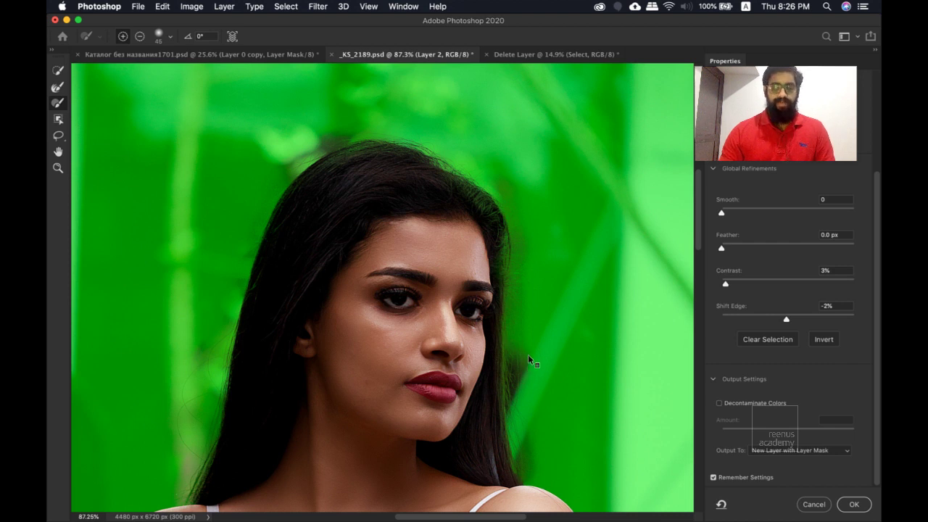
pyautogui.moveTo(527, 369)
pyautogui.mouseDown()
pyautogui.moveTo(551, 367)
pyautogui.moveTo(538, 373)
pyautogui.mouseUp()
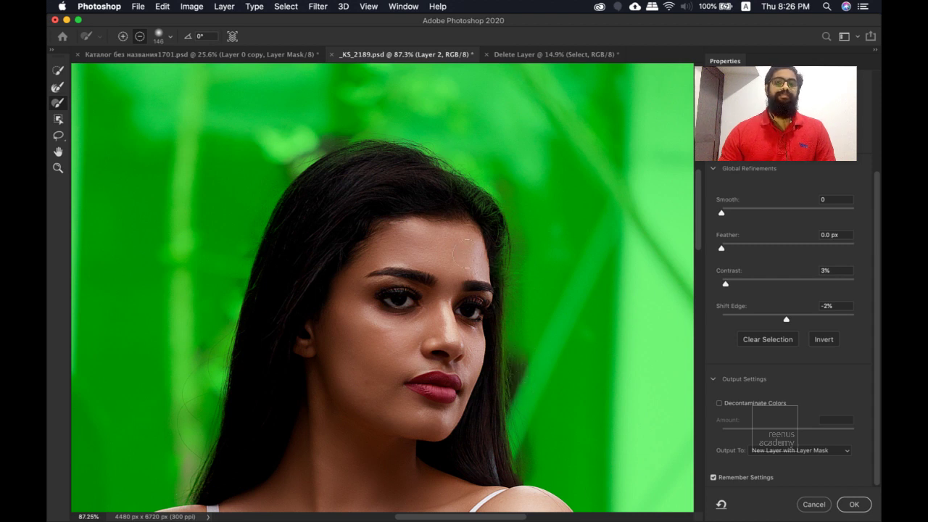
pyautogui.click(140, 36)
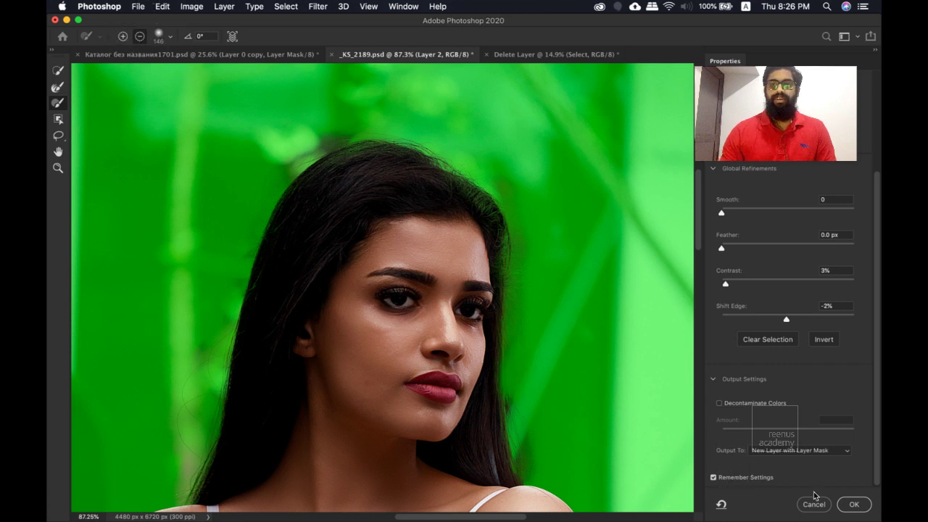
pyautogui.click(852, 506)
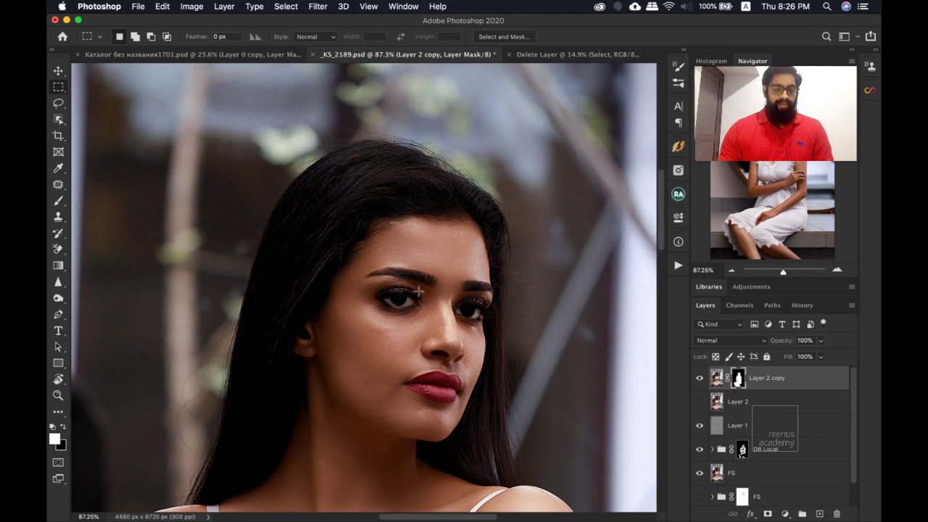
pyautogui.press('z')
pyautogui.scroll(-4, 419, 259)
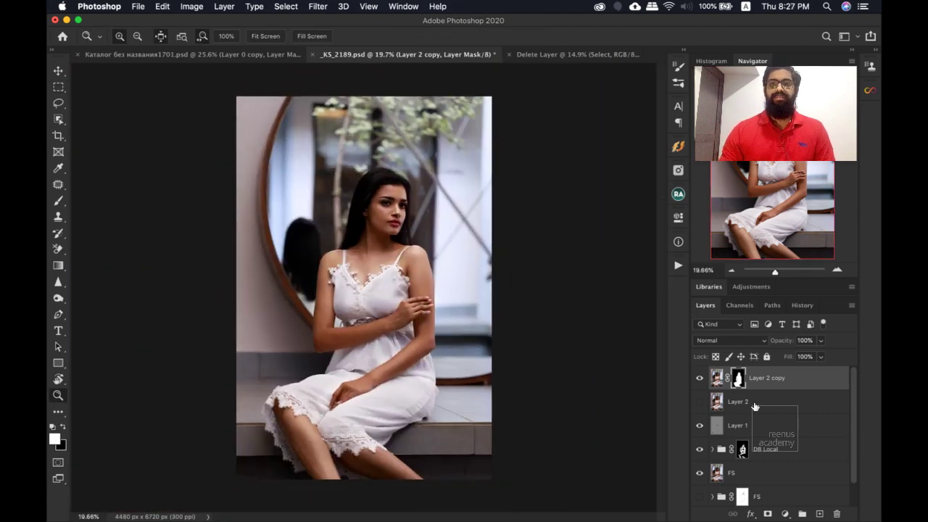
pyautogui.click(751, 407)
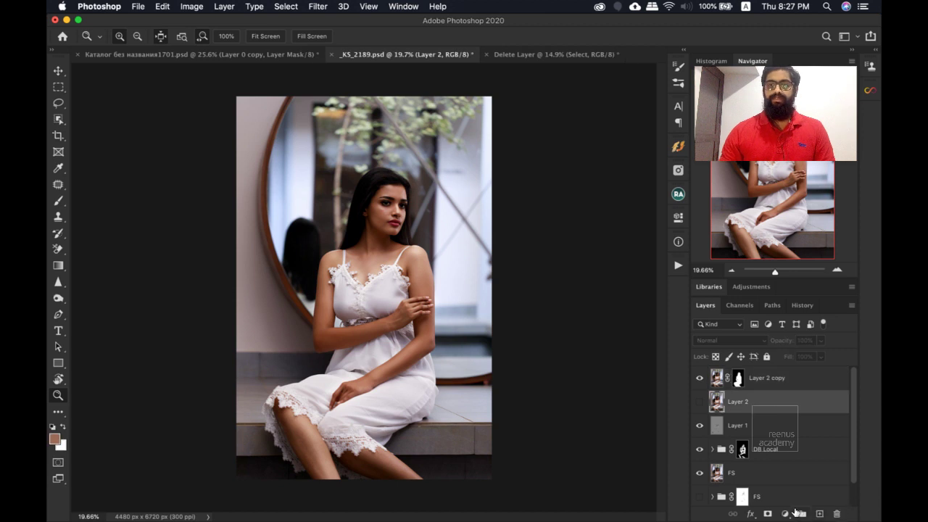
# Add a Curves adjustment pulled down to darken, then invert its mask to black.
pyautogui.click(784, 514)
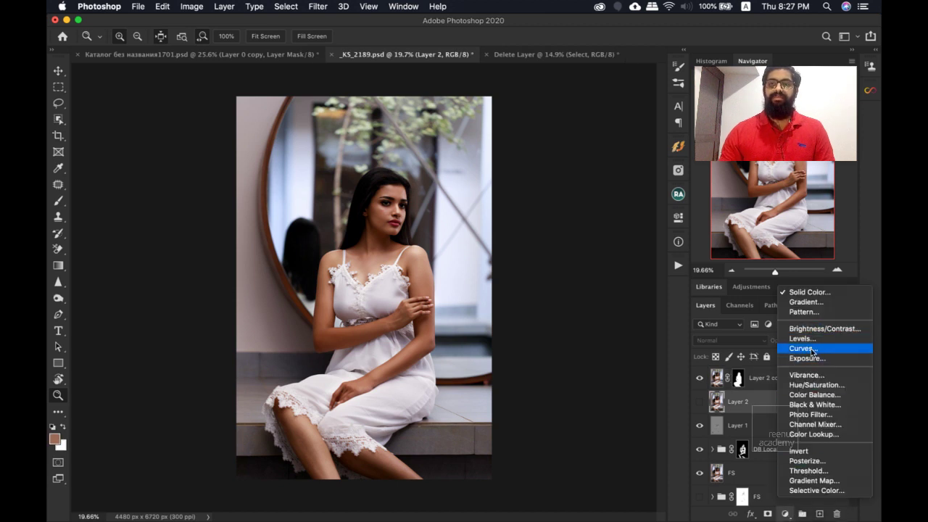
pyautogui.click(812, 352)
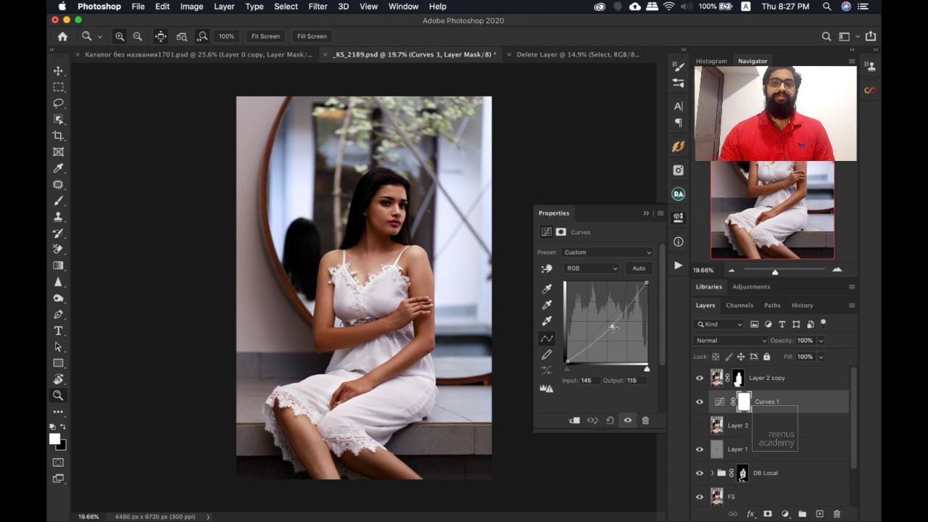
pyautogui.moveTo(613, 328); pyautogui.dragTo(623, 332)
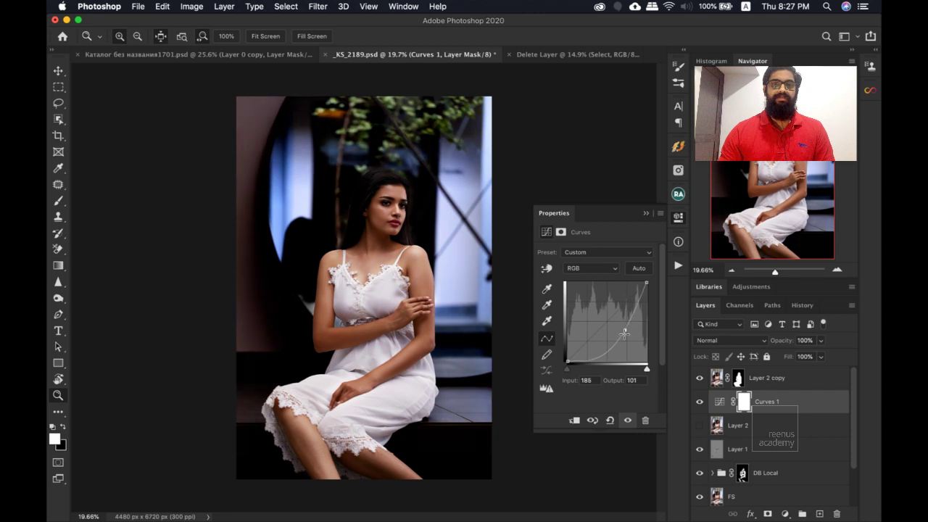
pyautogui.click(644, 214)
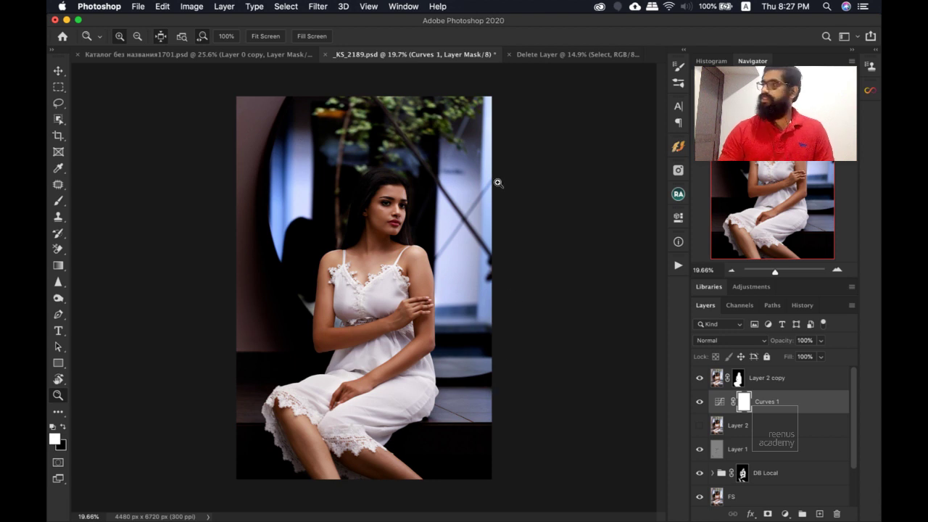
pyautogui.press('super+i')
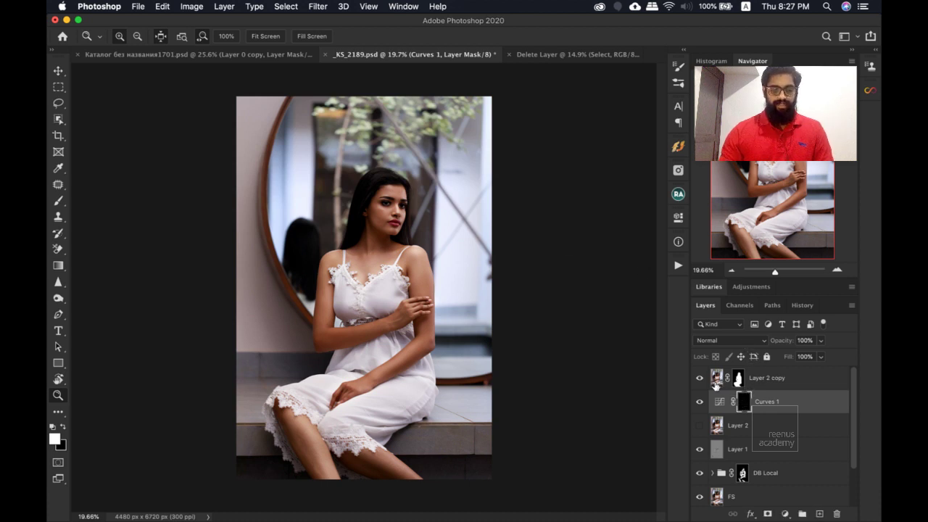
# With a much larger brush, paint white on the Curves 1 mask over the background above the woman.
pyautogui.press('b')
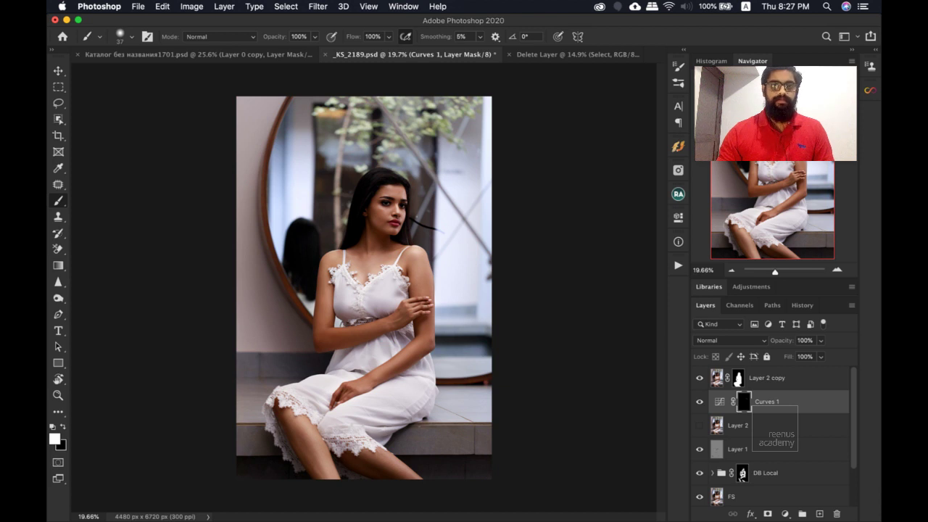
pyautogui.moveTo(421, 211)
pyautogui.mouseDown()
pyautogui.moveTo(412, 214)
pyautogui.moveTo(471, 221)
pyautogui.moveTo(428, 187)
pyautogui.mouseUp()
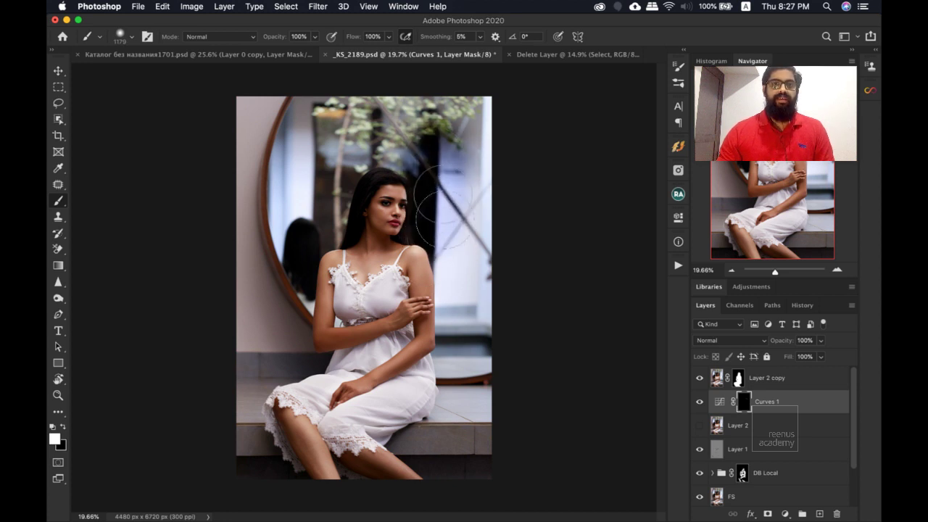
pyautogui.moveTo(443, 211)
pyautogui.mouseDown()
pyautogui.moveTo(469, 131)
pyautogui.moveTo(459, 155)
pyautogui.moveTo(472, 141)
pyautogui.moveTo(350, 138)
pyautogui.moveTo(305, 147)
pyautogui.moveTo(285, 189)
pyautogui.moveTo(293, 238)
pyautogui.moveTo(301, 240)
pyautogui.moveTo(308, 198)
pyautogui.moveTo(342, 219)
pyautogui.moveTo(321, 279)
pyautogui.moveTo(280, 281)
pyautogui.moveTo(294, 279)
pyautogui.moveTo(315, 330)
pyautogui.moveTo(442, 297)
pyautogui.moveTo(450, 268)
pyautogui.moveTo(454, 366)
pyautogui.moveTo(478, 274)
pyautogui.moveTo(480, 357)
pyautogui.moveTo(462, 356)
pyautogui.moveTo(449, 400)
pyautogui.moveTo(497, 399)
pyautogui.moveTo(454, 431)
pyautogui.moveTo(464, 431)
pyautogui.moveTo(508, 417)
pyautogui.moveTo(478, 283)
pyautogui.moveTo(487, 146)
pyautogui.moveTo(489, 236)
pyautogui.moveTo(468, 238)
pyautogui.moveTo(419, 226)
pyautogui.moveTo(432, 210)
pyautogui.moveTo(447, 214)
pyautogui.moveTo(447, 182)
pyautogui.moveTo(406, 172)
pyautogui.moveTo(395, 180)
pyautogui.moveTo(398, 139)
pyautogui.moveTo(388, 143)
pyautogui.moveTo(431, 66)
pyautogui.moveTo(333, 116)
pyautogui.mouseUp()
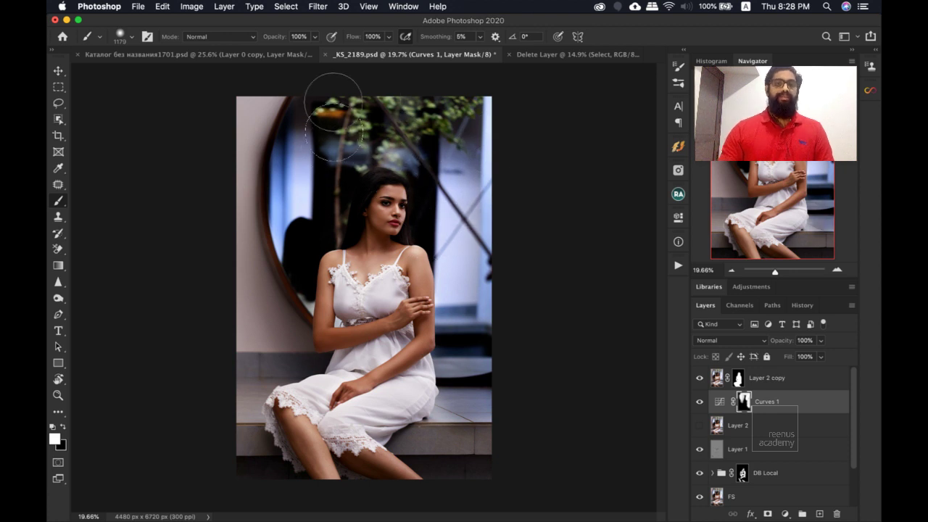
pyautogui.press('z')
pyautogui.moveTo(394, 215)
pyautogui.mouseDown()
pyautogui.moveTo(425, 224)
pyautogui.moveTo(388, 227)
pyautogui.mouseUp()
pyautogui.moveTo(338, 301); pyautogui.dragTo(348, 319)
pyautogui.press('b')
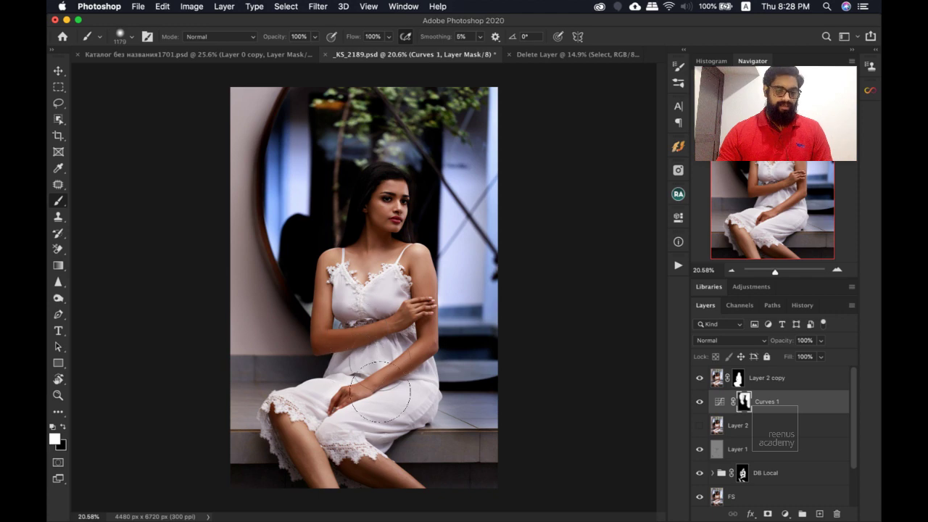
pyautogui.press('z')
pyautogui.moveTo(340, 330)
pyautogui.mouseDown()
pyautogui.moveTo(338, 315)
pyautogui.moveTo(290, 275)
pyautogui.moveTo(398, 228)
pyautogui.mouseUp()
pyautogui.press('b')
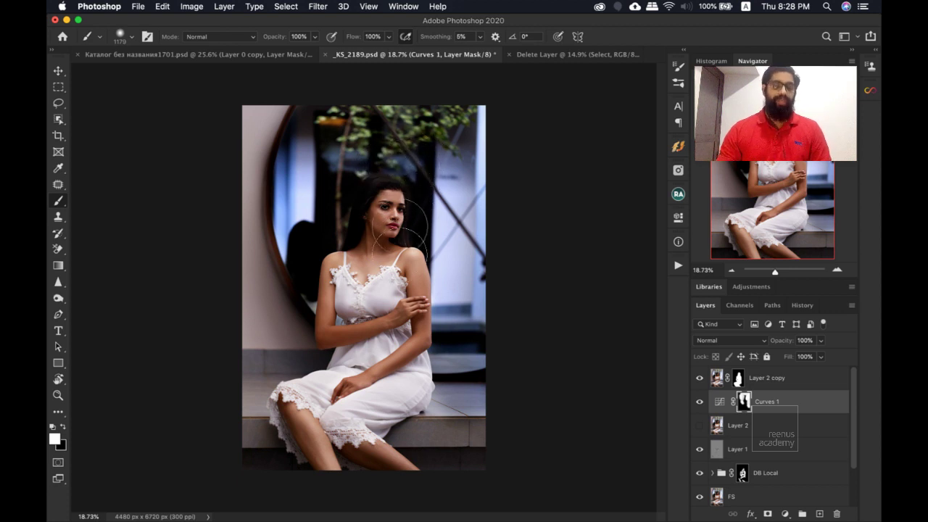
pyautogui.press('z')
pyautogui.moveTo(405, 247)
pyautogui.mouseDown()
pyautogui.moveTo(397, 256)
pyautogui.moveTo(406, 251)
pyautogui.mouseUp()
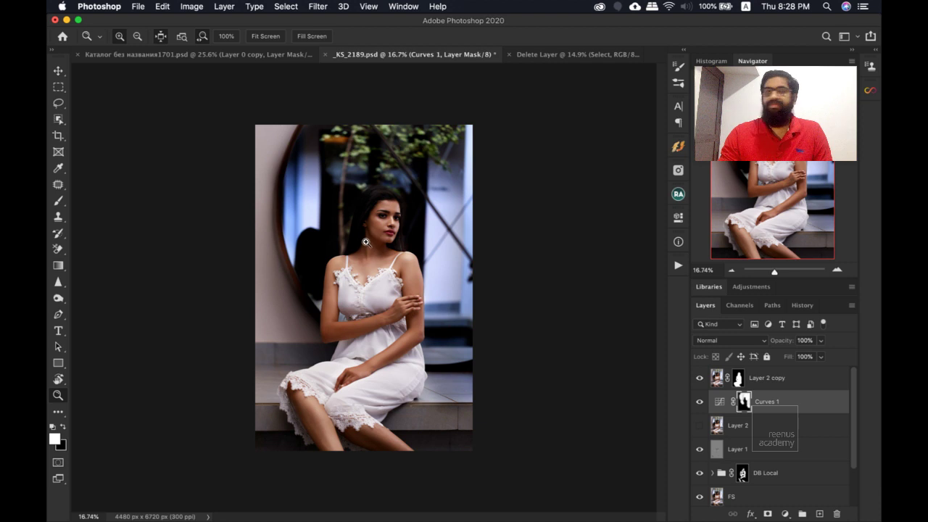
# Zoom in close on the face and back out to check the darkened background, then switch to the orange-background portrait.
pyautogui.moveTo(388, 219); pyautogui.dragTo(394, 239)
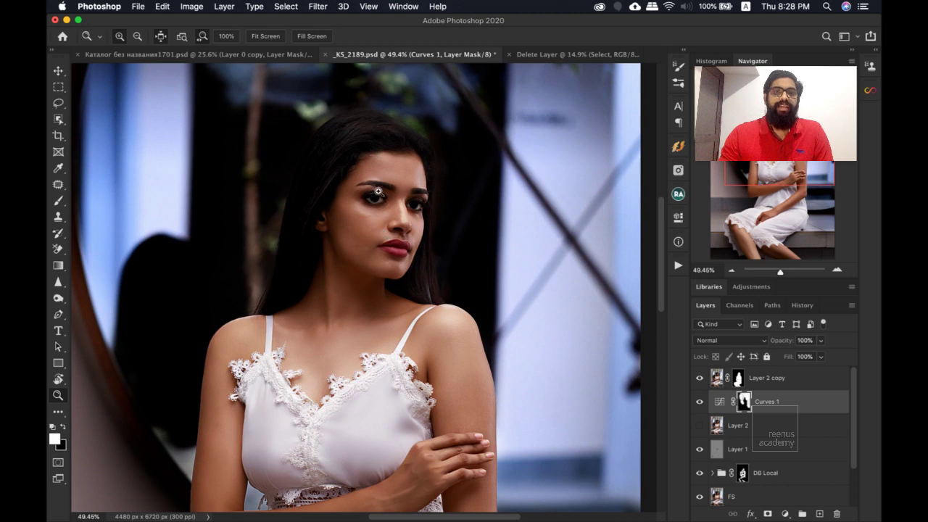
pyautogui.scroll(-3, 377, 190)
pyautogui.moveTo(372, 221); pyautogui.dragTo(395, 219)
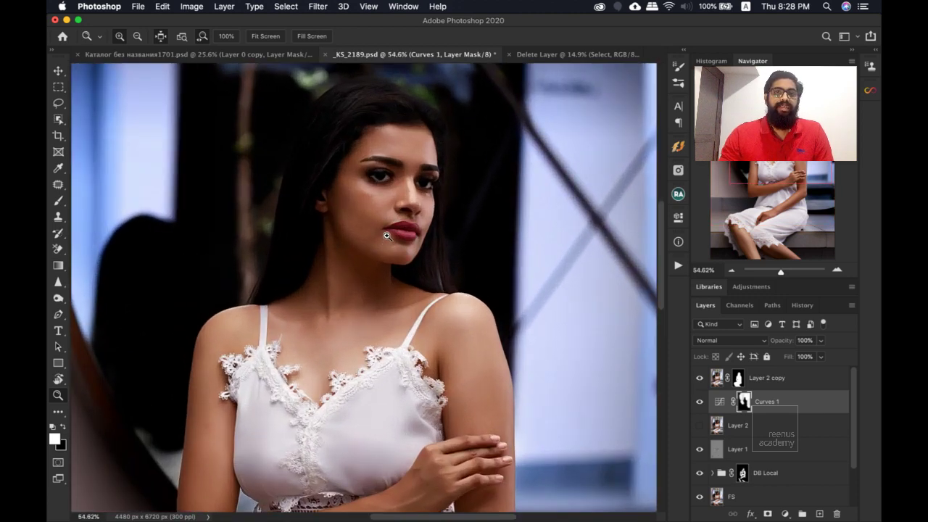
pyautogui.moveTo(386, 235); pyautogui.dragTo(407, 244)
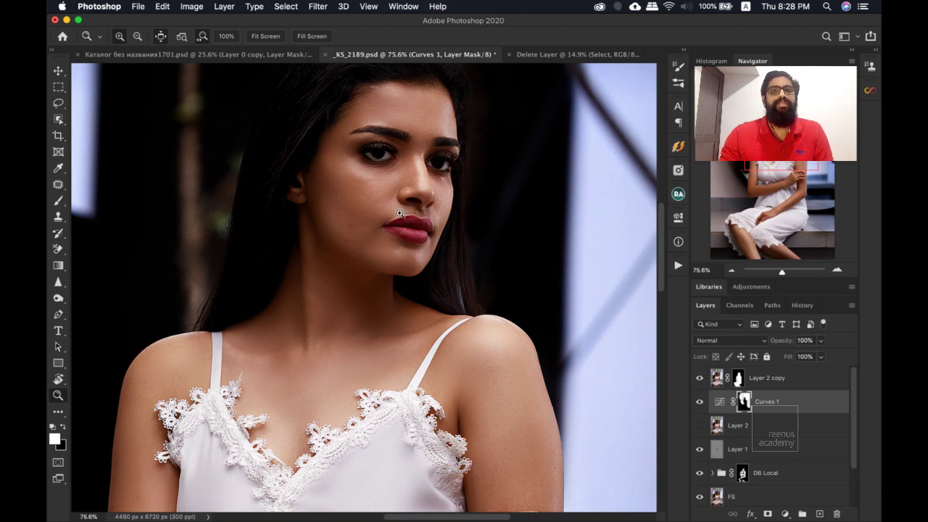
pyautogui.moveTo(398, 217); pyautogui.dragTo(384, 211)
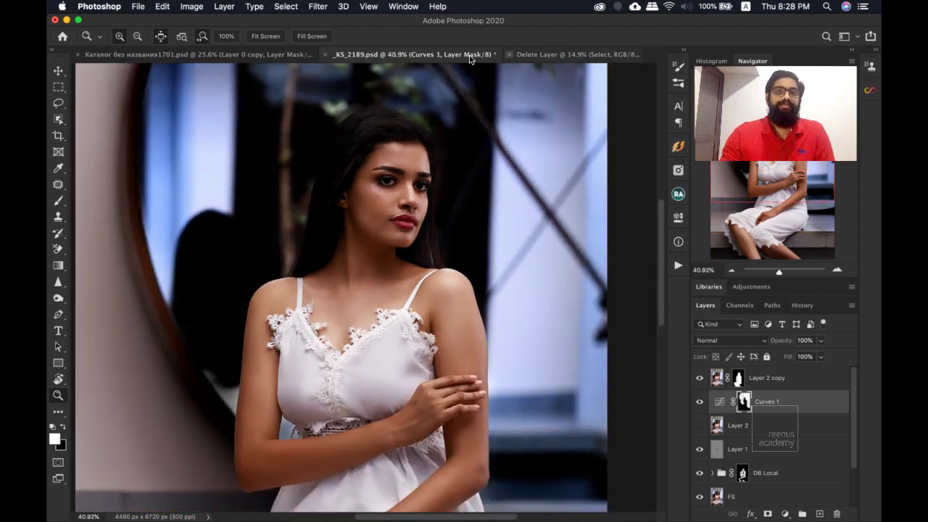
pyautogui.click(256, 54)
pyautogui.moveTo(294, 231); pyautogui.dragTo(290, 217)
# Reframe the portrait at medium zoom and add a Curves adjustment layer.
pyautogui.moveTo(344, 251); pyautogui.dragTo(313, 223)
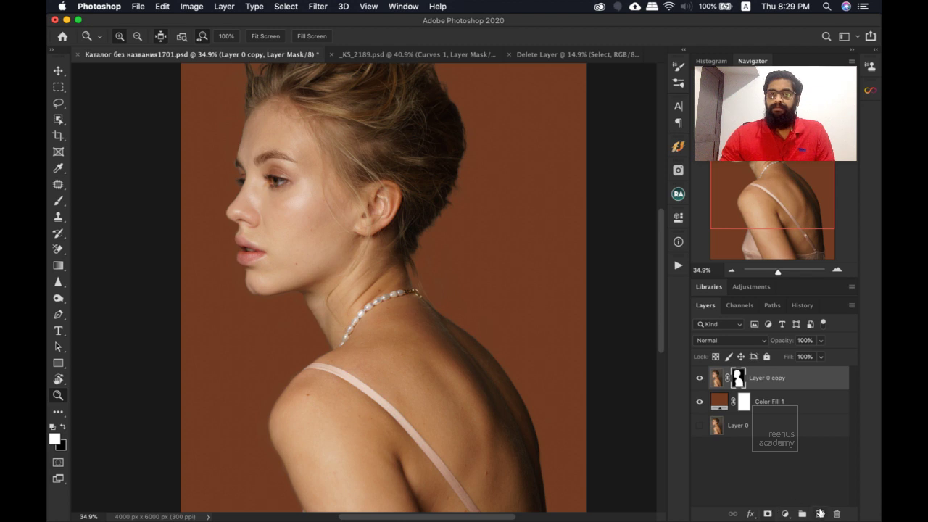
pyautogui.click(786, 513)
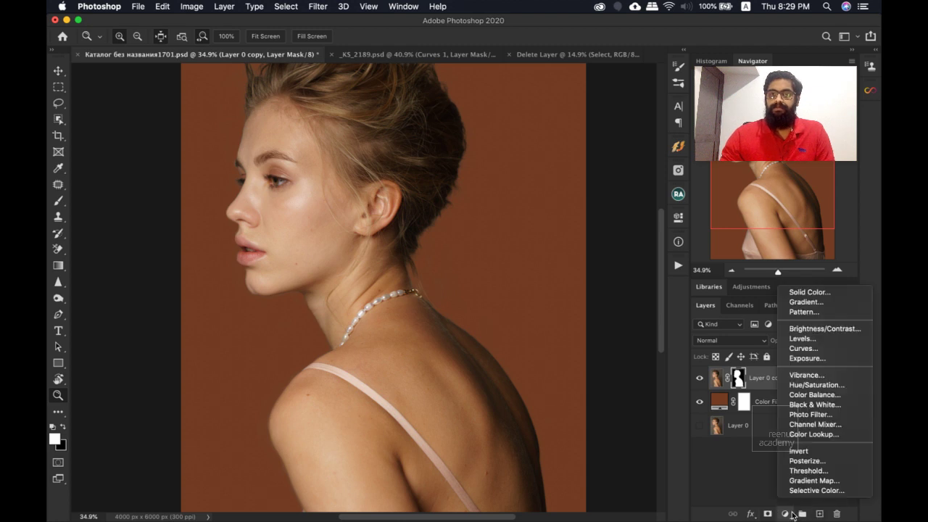
pyautogui.click(806, 346)
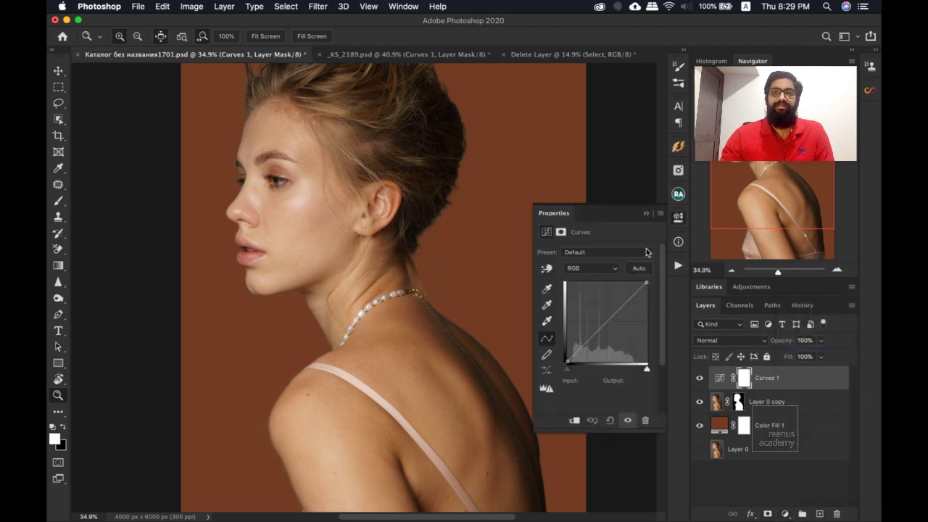
# Pull the curve down slightly to darken, then hide Curves 1 to show the original tones.
pyautogui.moveTo(609, 323); pyautogui.dragTo(620, 326)
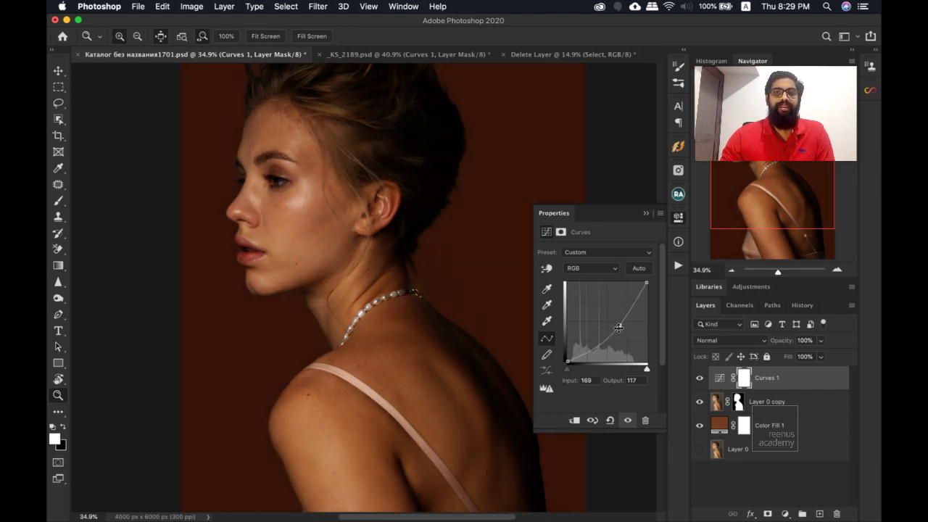
pyautogui.moveTo(618, 327); pyautogui.dragTo(617, 330)
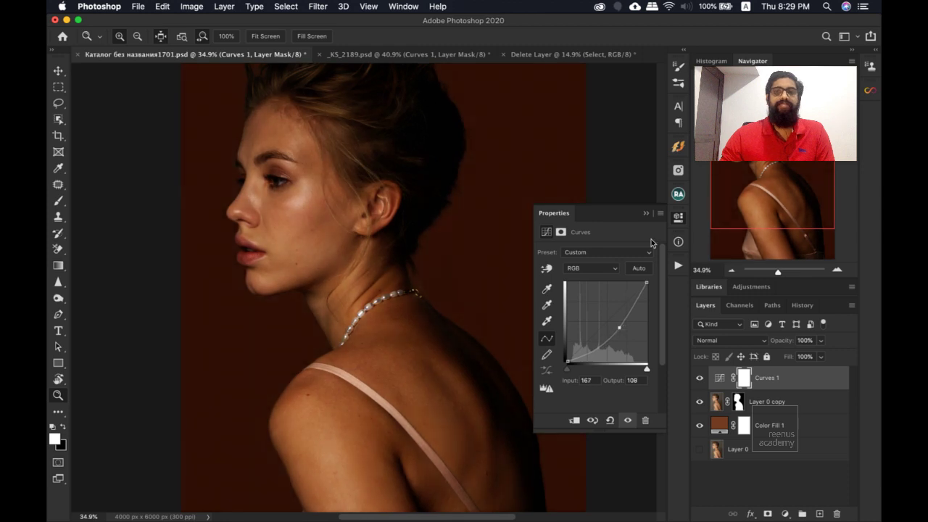
pyautogui.click(646, 213)
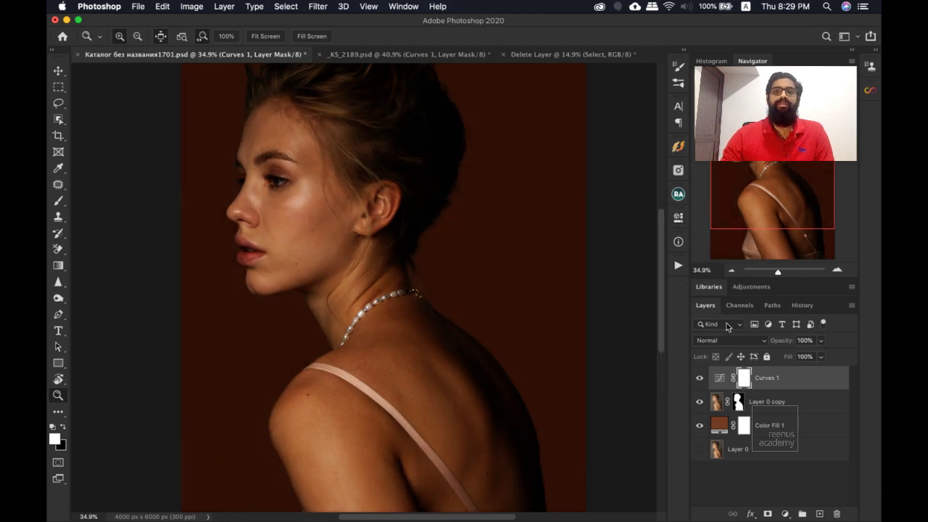
pyautogui.click(699, 377)
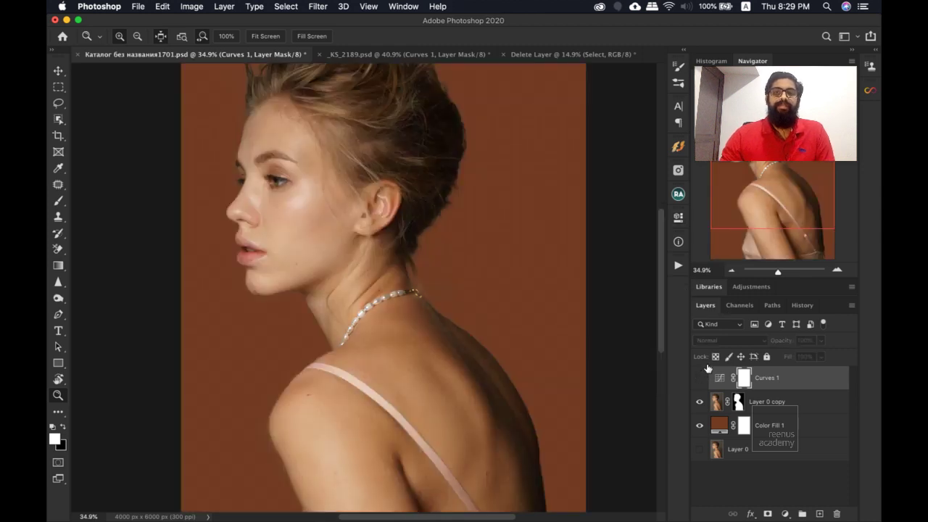
# Show the Channels panel, select the Red, Green and Blue channels, and toggle channel visibility.
pyautogui.click(739, 306)
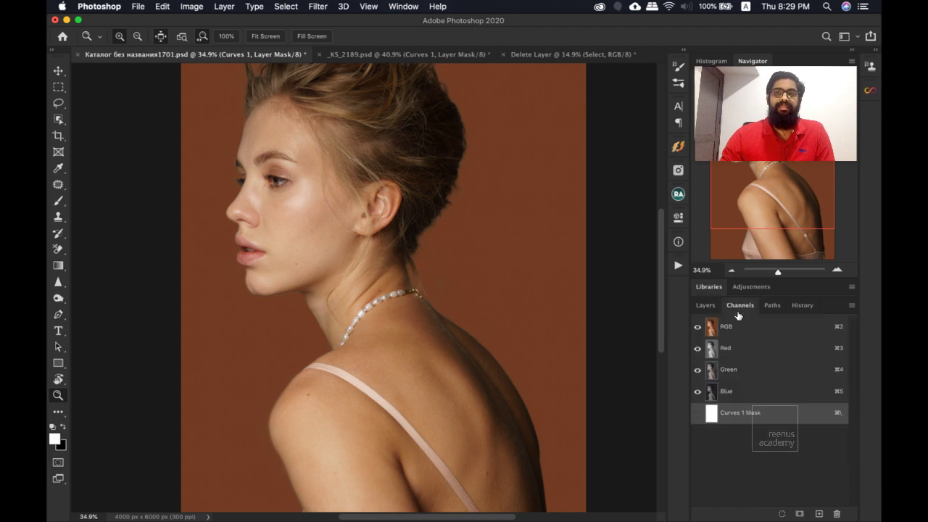
pyautogui.click(732, 349)
pyautogui.click(731, 369)
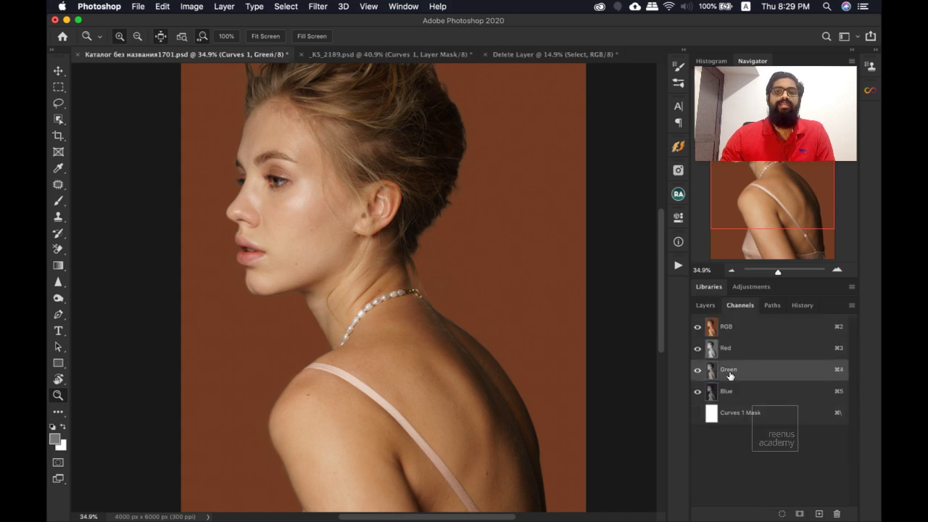
pyautogui.click(730, 381)
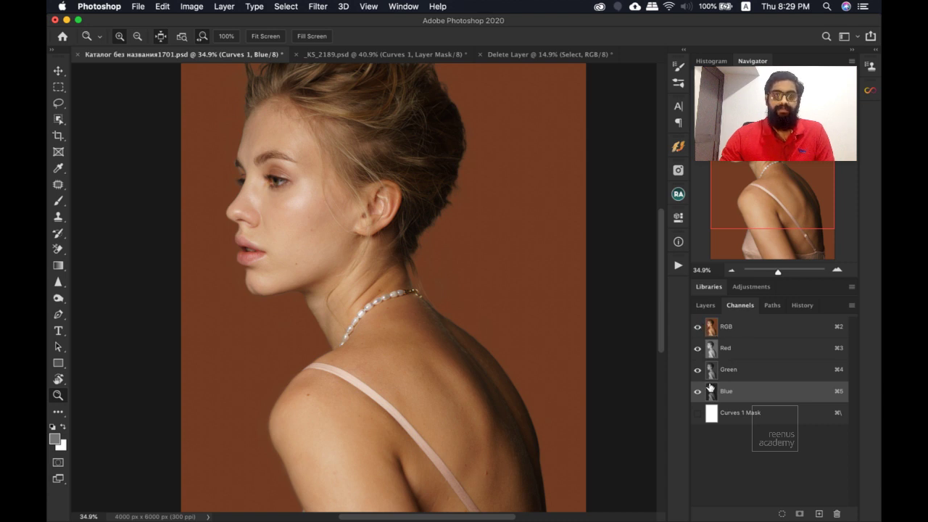
pyautogui.click(698, 391)
pyautogui.click(698, 349)
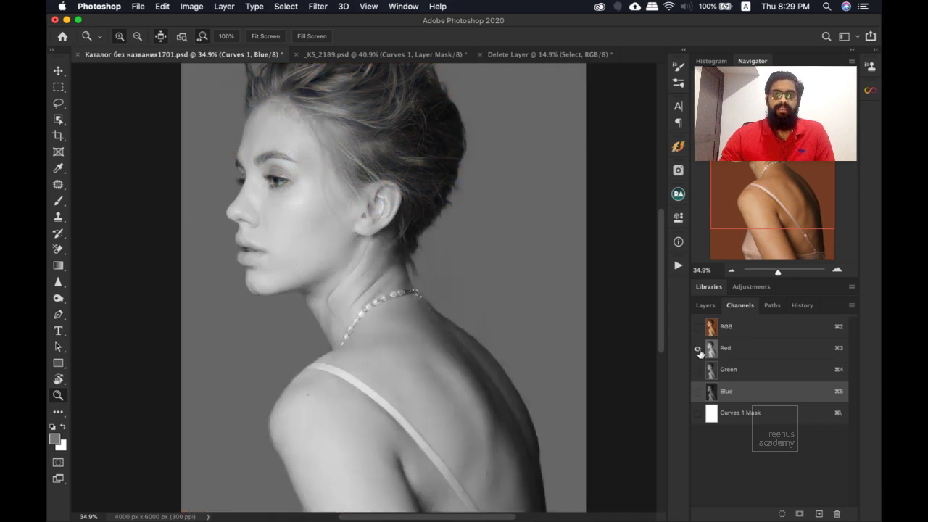
# View the Red, Green and Blue channels alone in grayscale in turn, finishing on Blue.
pyautogui.click(729, 350)
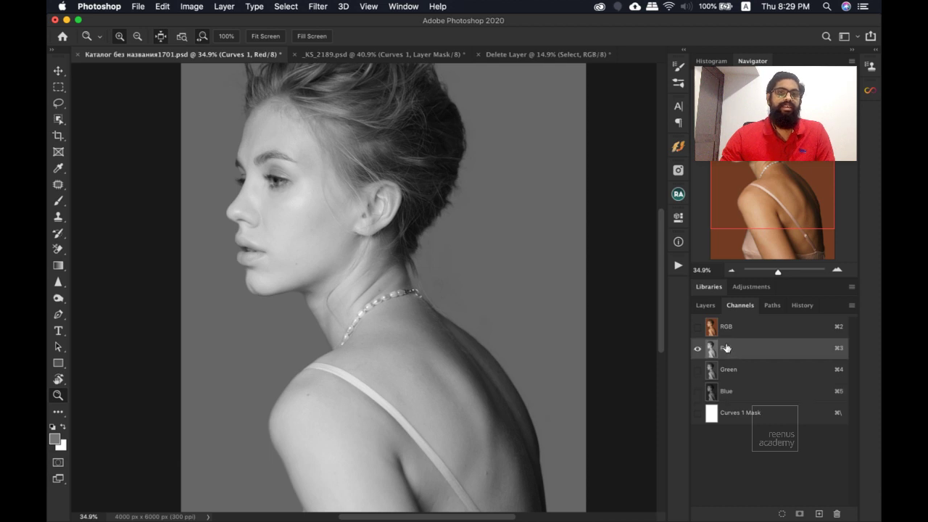
pyautogui.click(732, 369)
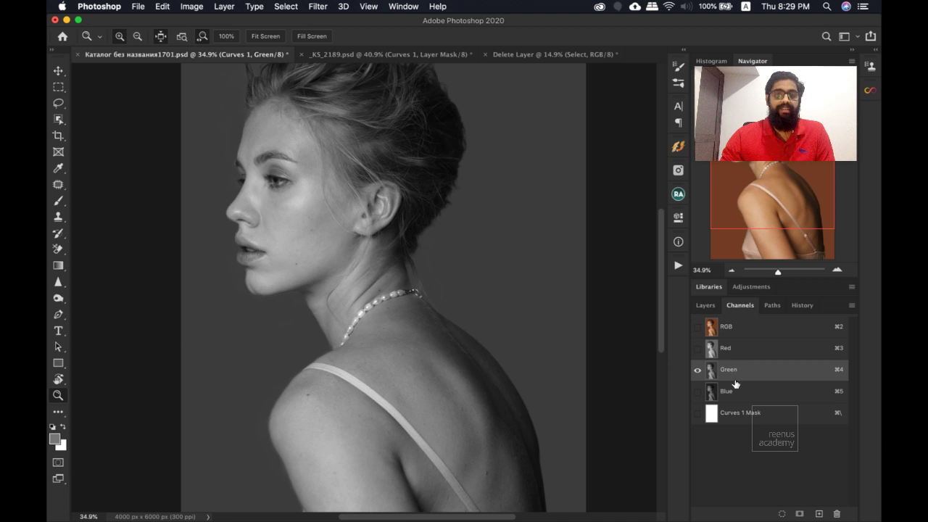
pyautogui.click(734, 391)
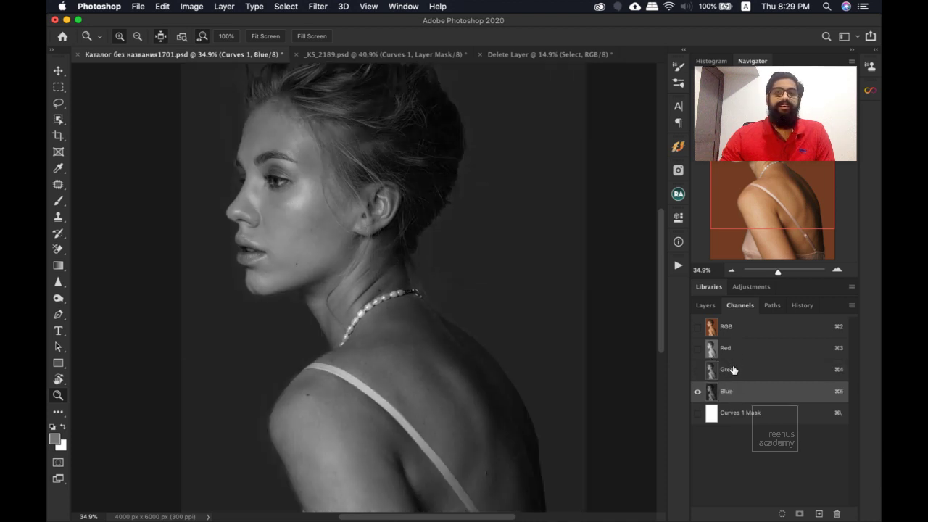
pyautogui.click(732, 369)
pyautogui.click(733, 390)
pyautogui.click(733, 367)
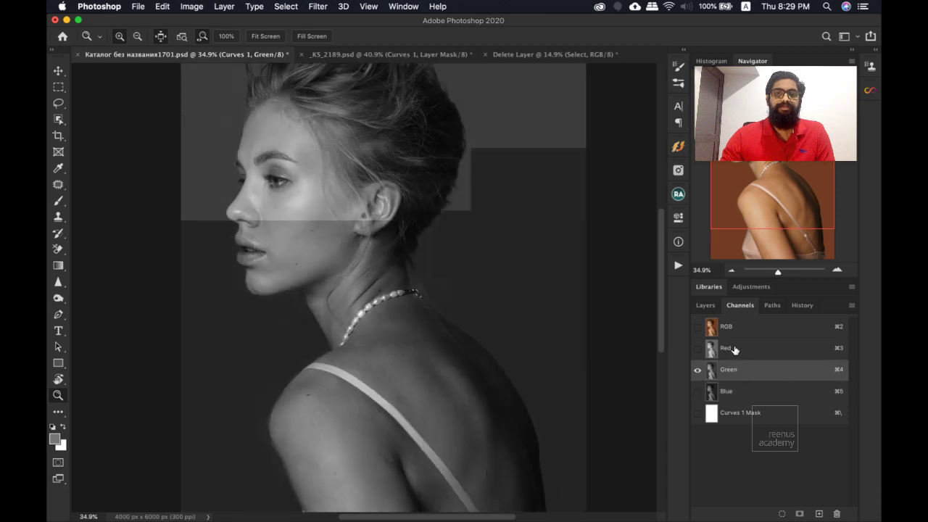
pyautogui.click(734, 349)
pyautogui.click(732, 389)
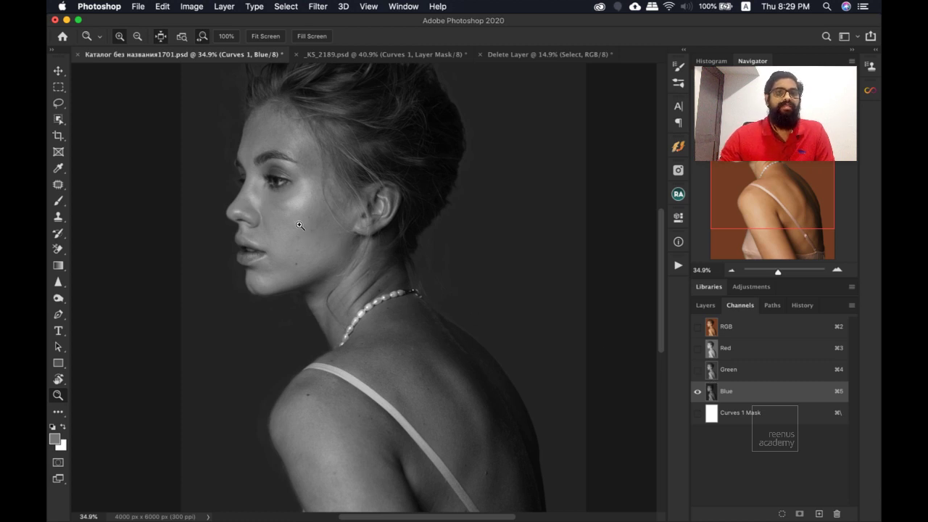
pyautogui.scroll(-2, 299, 226)
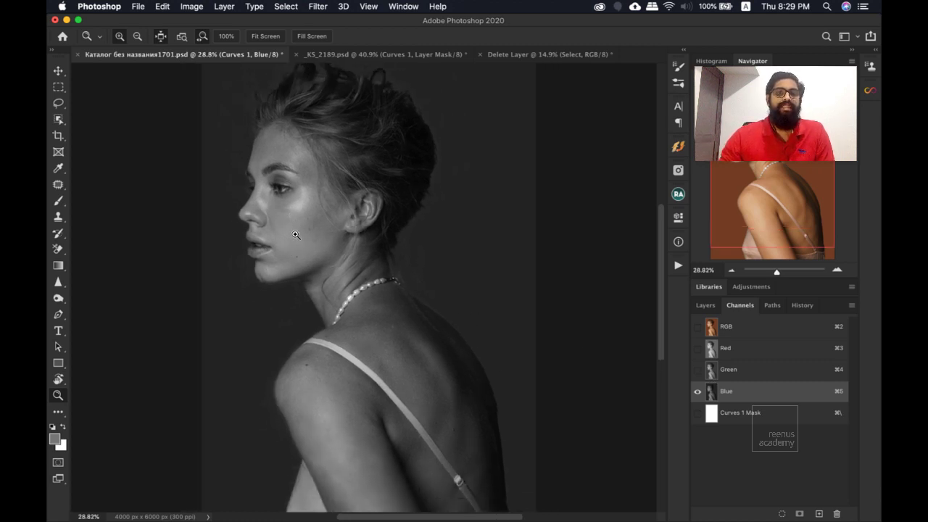
pyautogui.scroll(2, 287, 224)
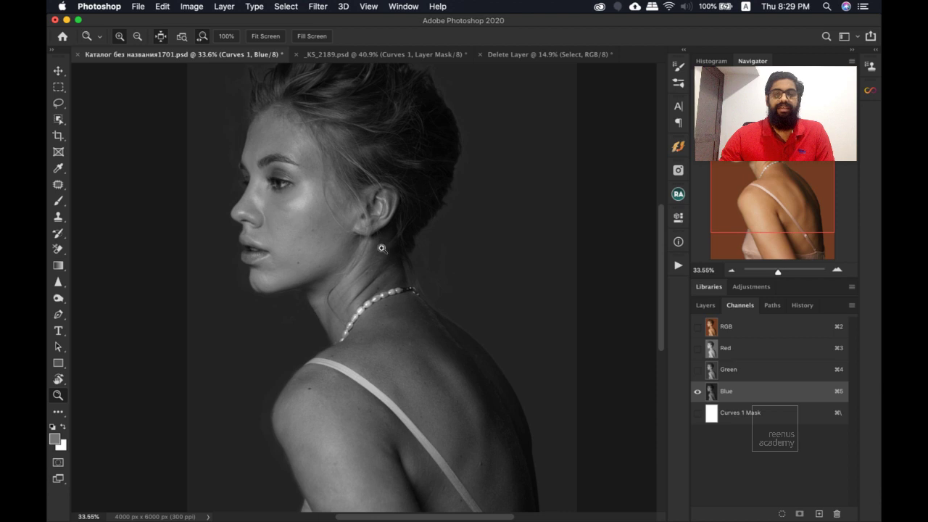
# Load the Blue and Red channel selections, invert, return to RGB, and deselect.
pyautogui.keyDown('super'); pyautogui.click(710, 391); pyautogui.keyUp('super')
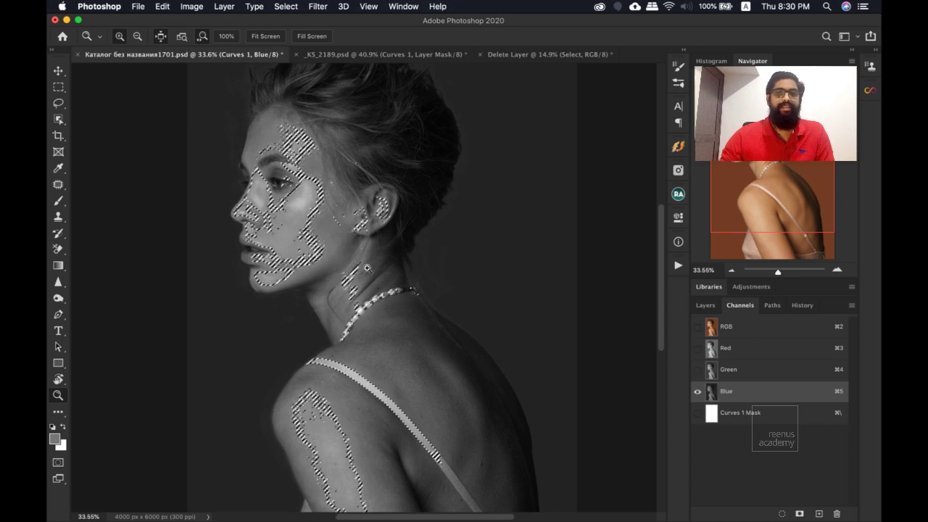
pyautogui.click(711, 347)
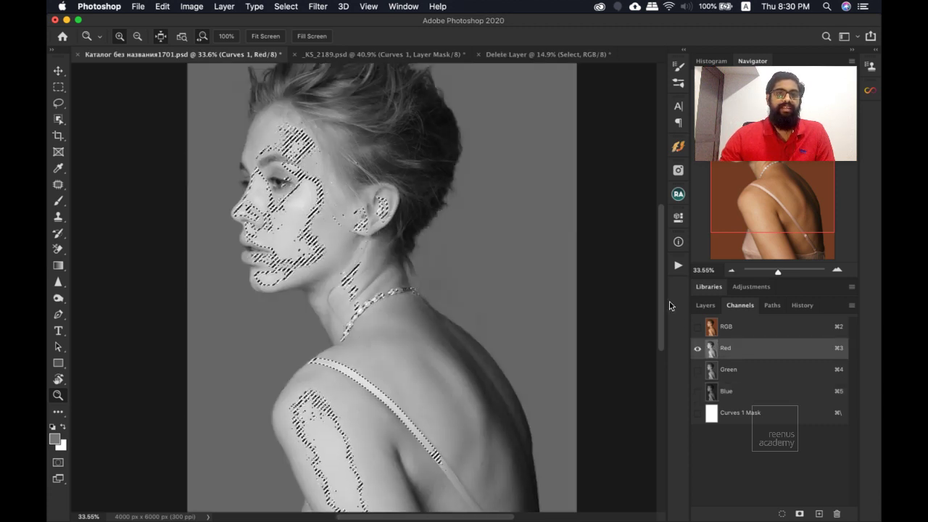
pyautogui.keyDown('super'); pyautogui.click(711, 350); pyautogui.keyUp('super')
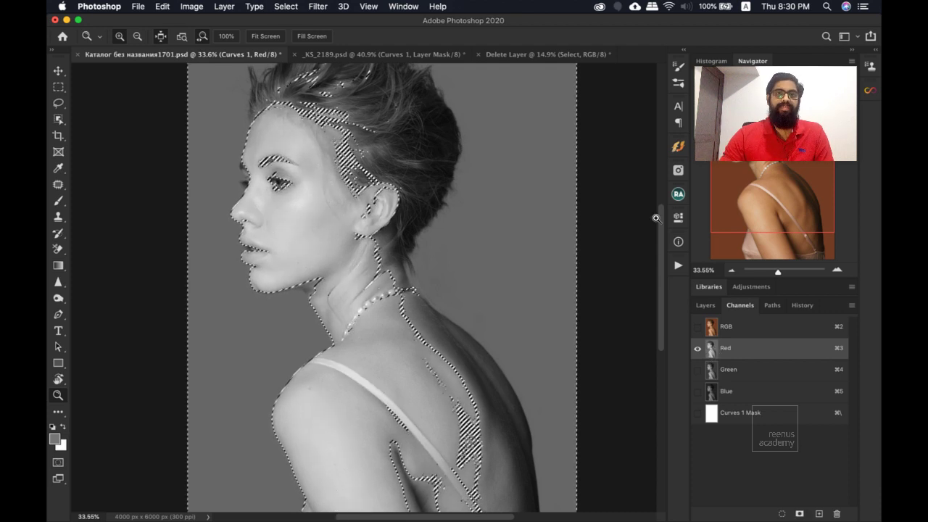
pyautogui.press('super+shift+i')
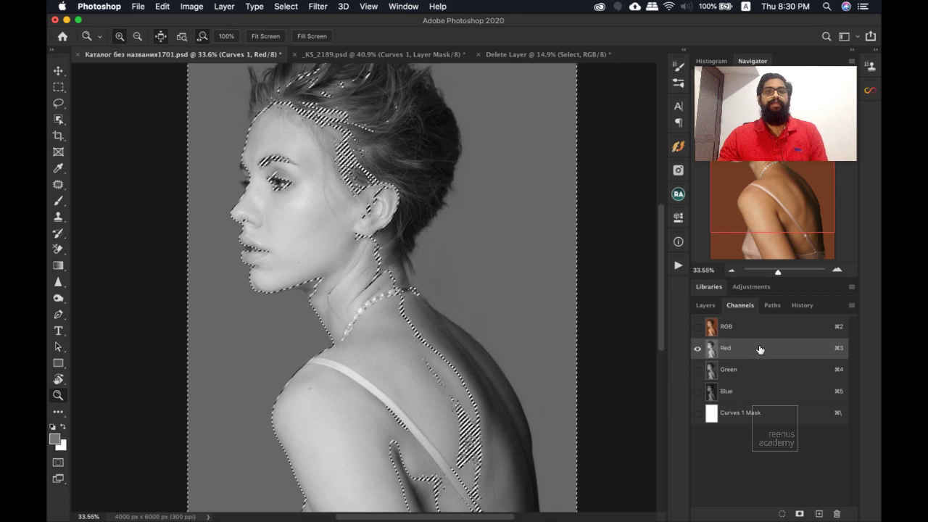
pyautogui.click(737, 326)
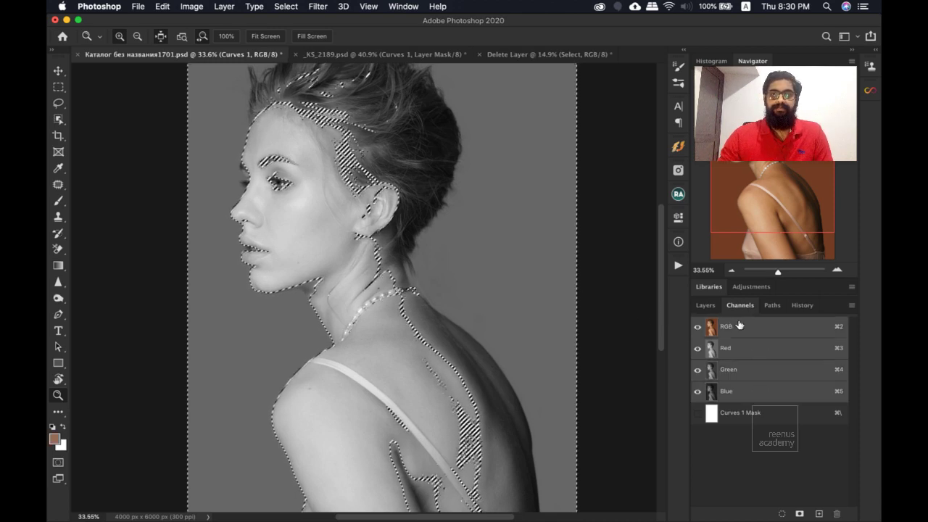
pyautogui.press('super+d')
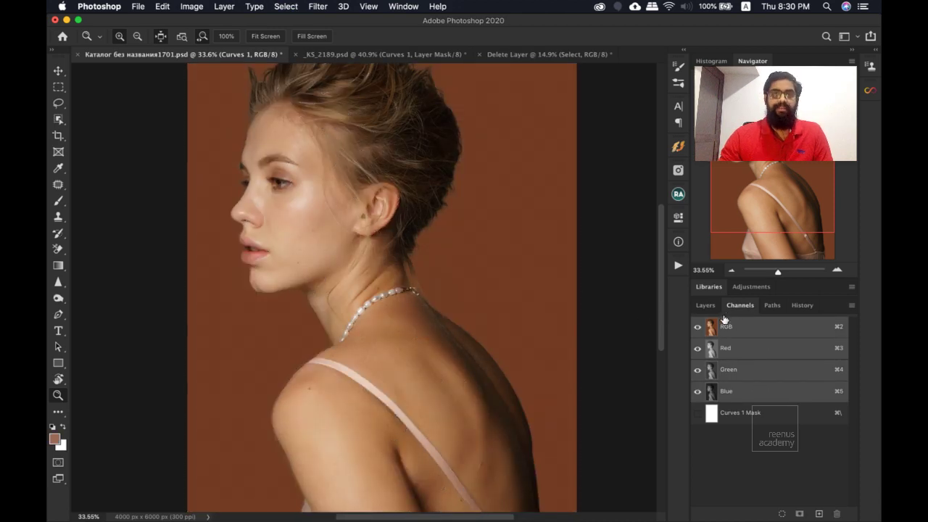
# Load the Red channel's luminosity as a selection on the full-colour portrait.
pyautogui.click(713, 306)
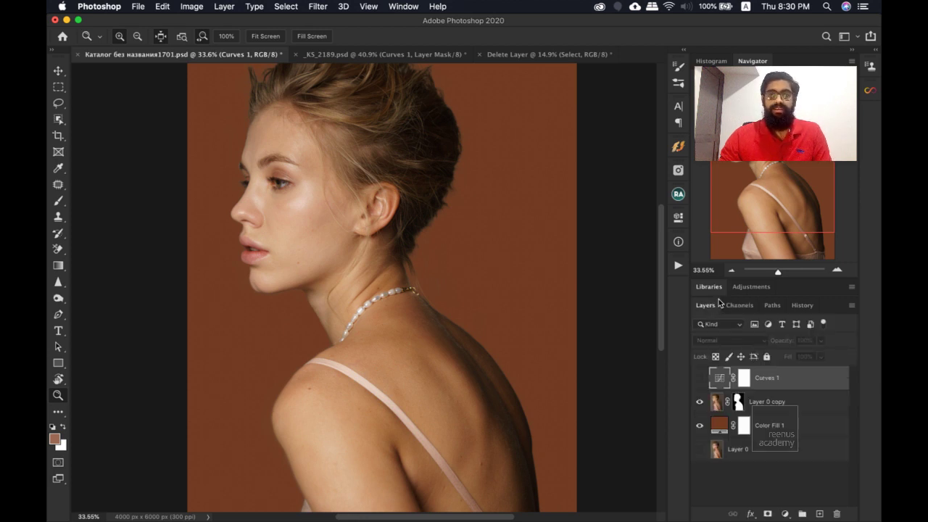
pyautogui.click(748, 307)
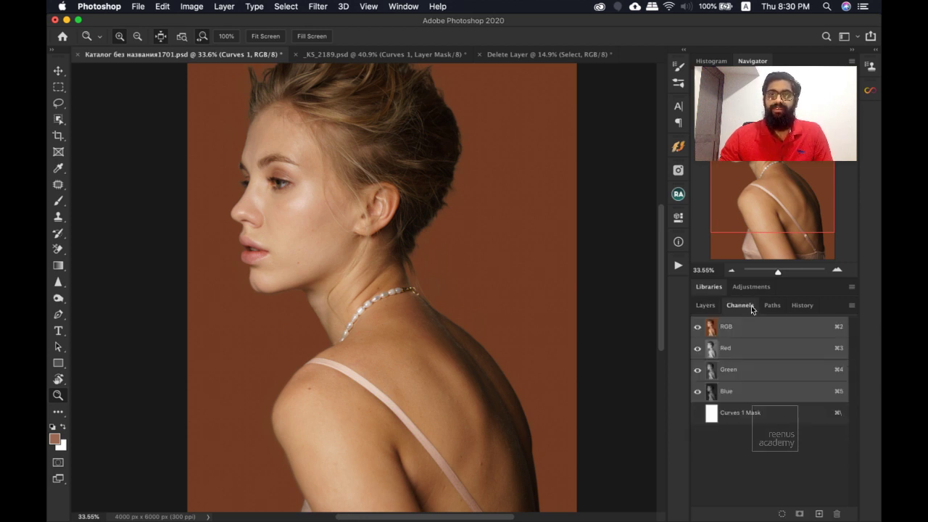
pyautogui.keyDown('super'); pyautogui.click(834, 350); pyautogui.keyUp('super')
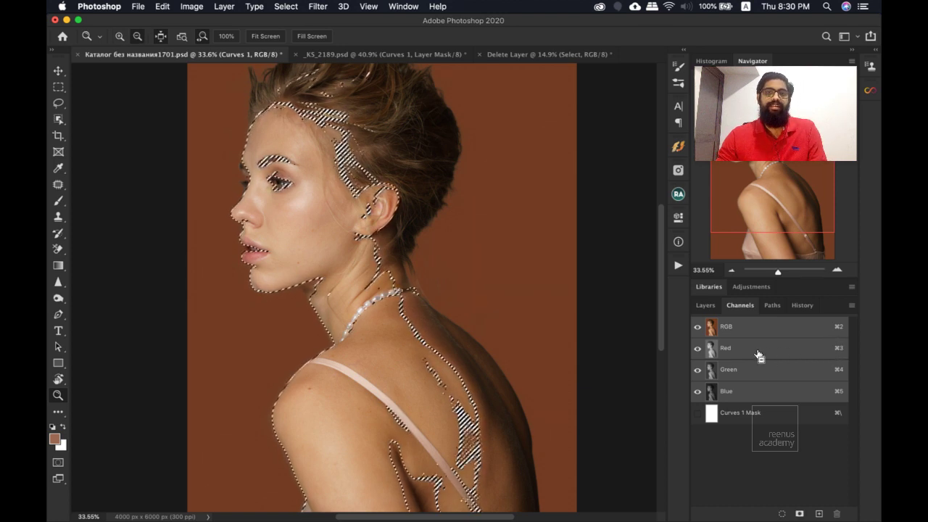
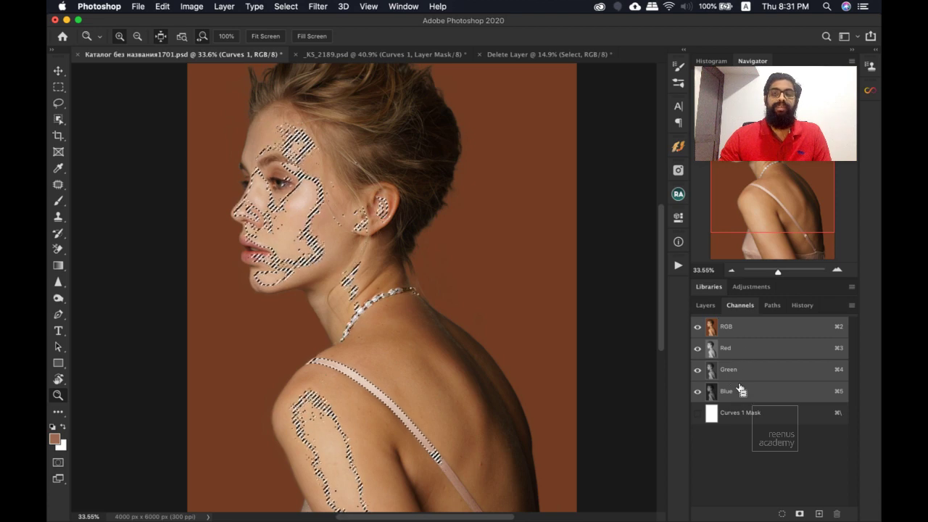
# View Curves 1, the cut-out photo and the brown fill each on its own, then show all three again.
pyautogui.click(705, 305)
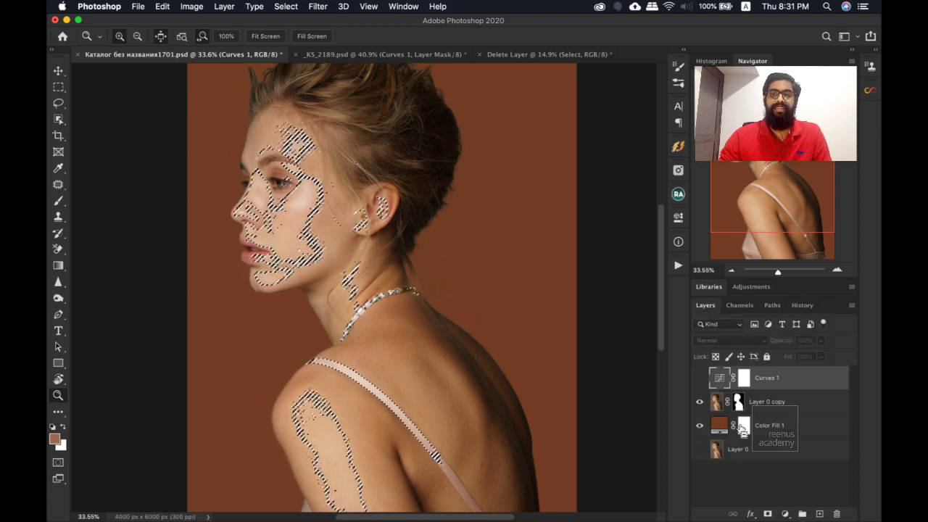
pyautogui.keyDown('alt'); pyautogui.click(700, 378); pyautogui.keyUp('alt')
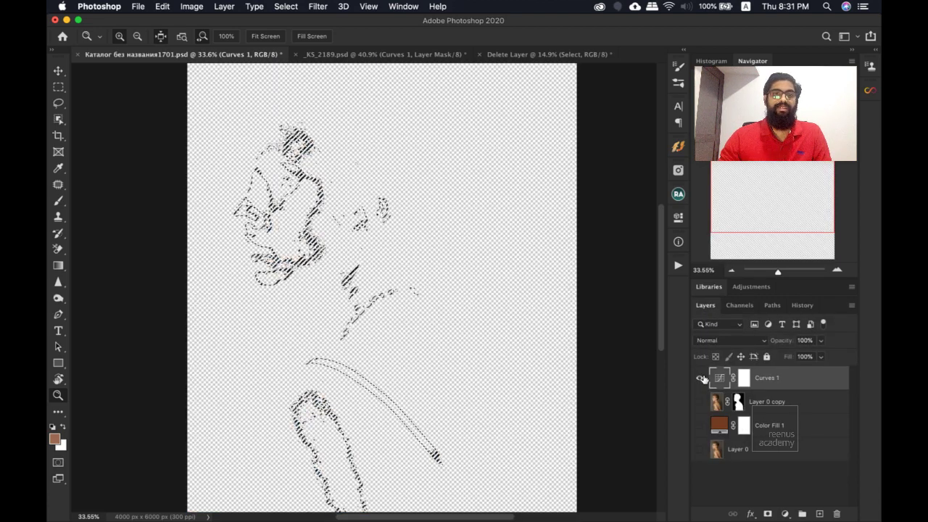
pyautogui.keyDown('alt'); pyautogui.click(699, 402); pyautogui.keyUp('alt')
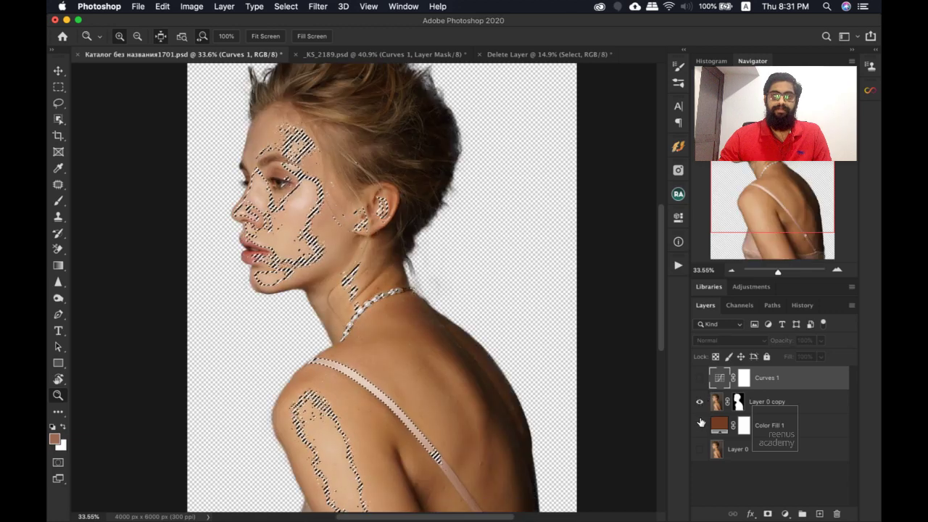
pyautogui.keyDown('alt'); pyautogui.click(700, 425); pyautogui.keyUp('alt')
pyautogui.keyDown('alt'); pyautogui.click(699, 401); pyautogui.keyUp('alt')
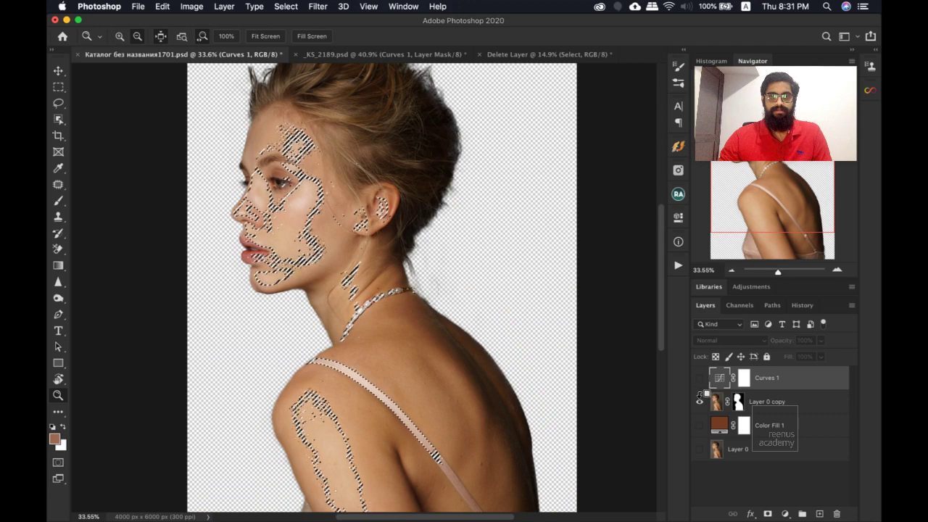
pyautogui.keyDown('alt'); pyautogui.click(700, 388); pyautogui.keyUp('alt')
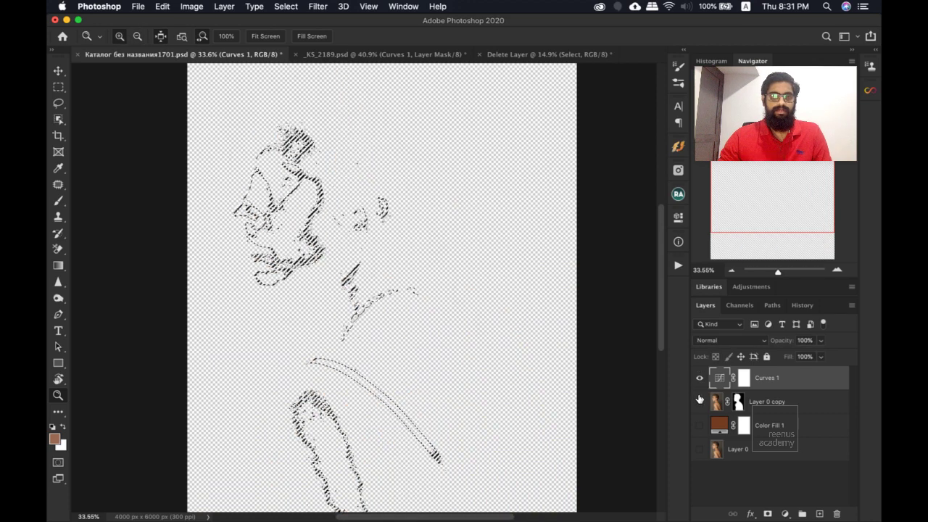
pyautogui.click(699, 401)
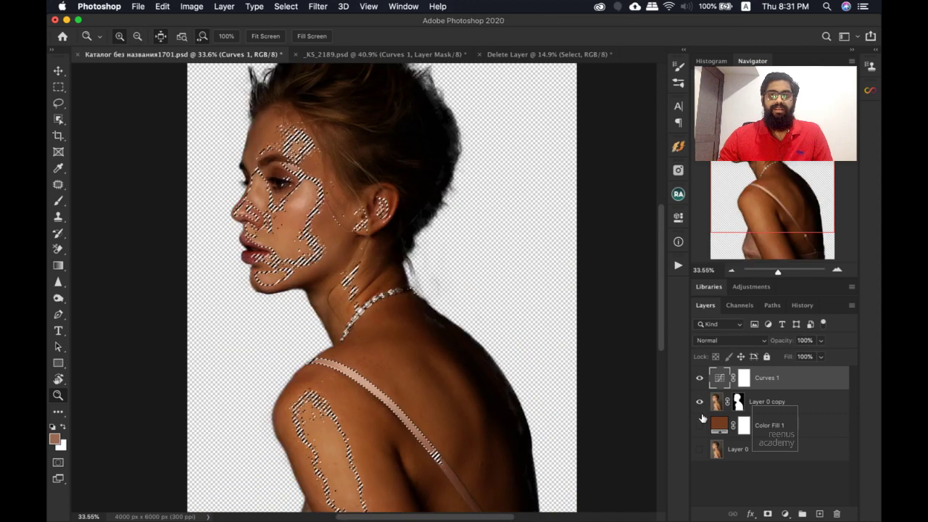
pyautogui.click(699, 426)
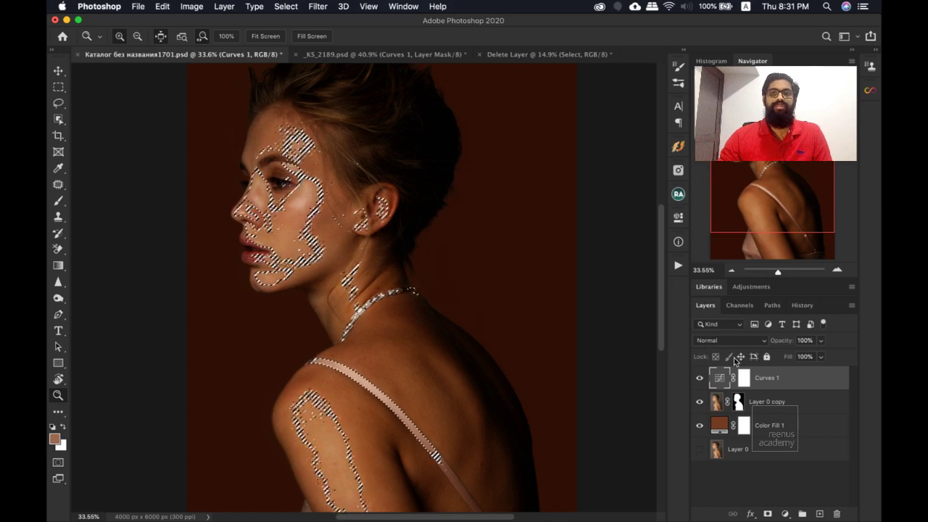
# Deselect, invert the Curves 1 mask to black, load the highlights and zoom in on the face.
pyautogui.click(743, 378)
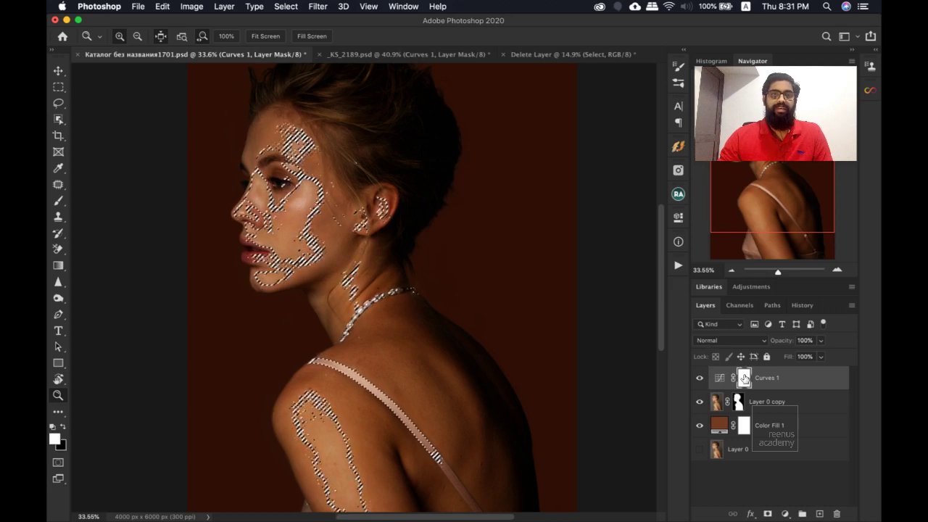
pyautogui.press('super+d')
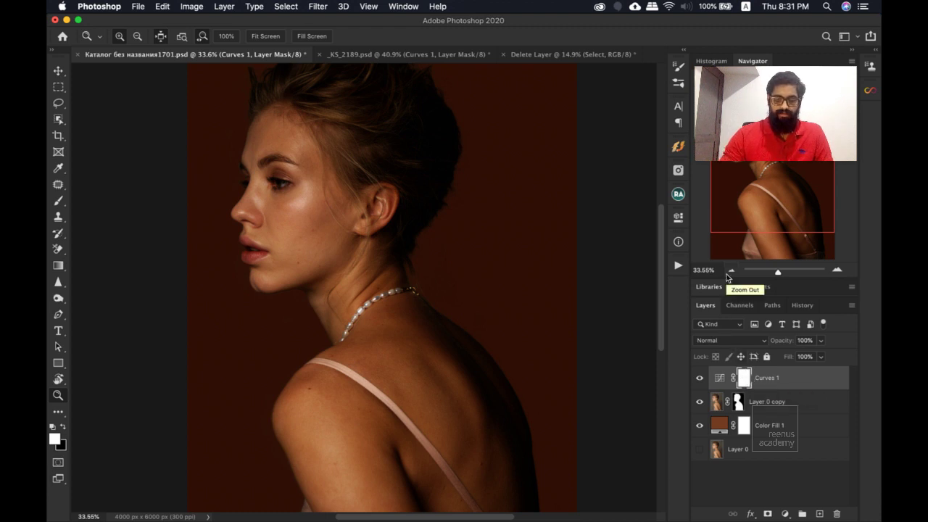
pyautogui.press('super+i')
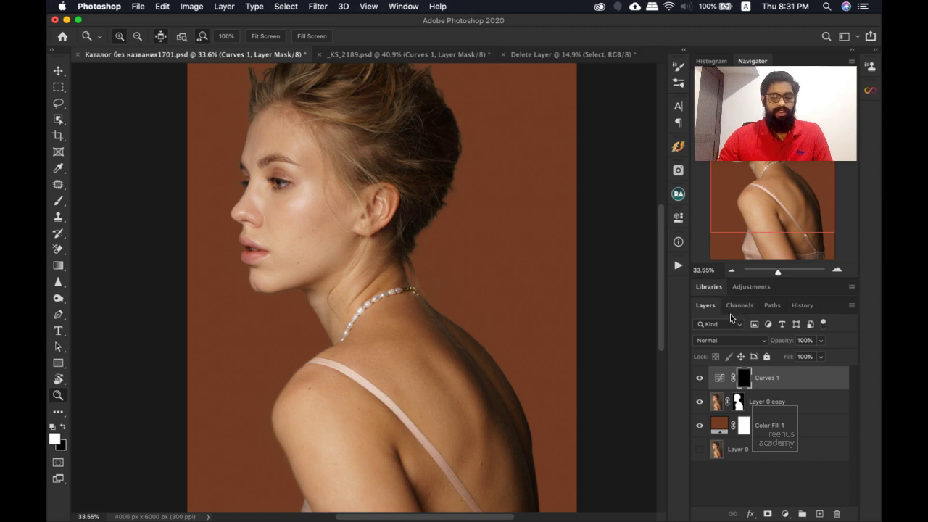
pyautogui.press('super+alt+2')
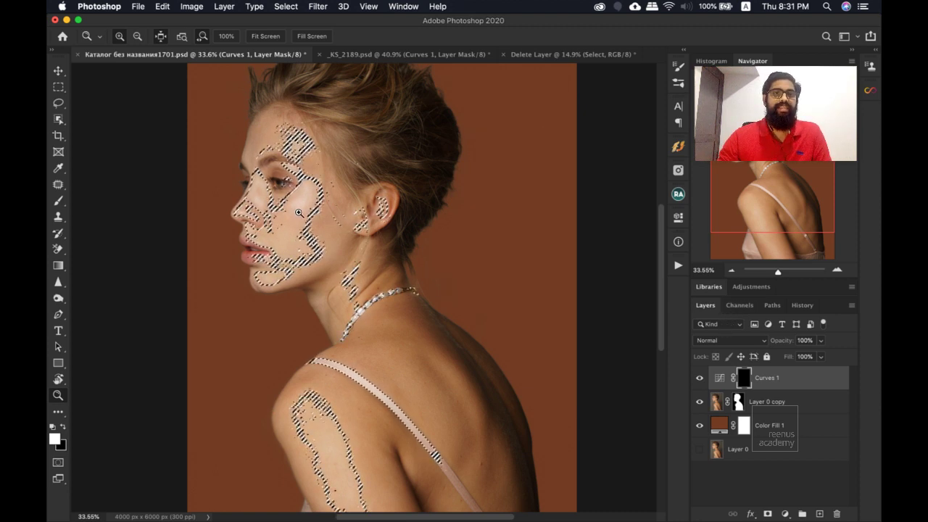
pyautogui.click(324, 218)
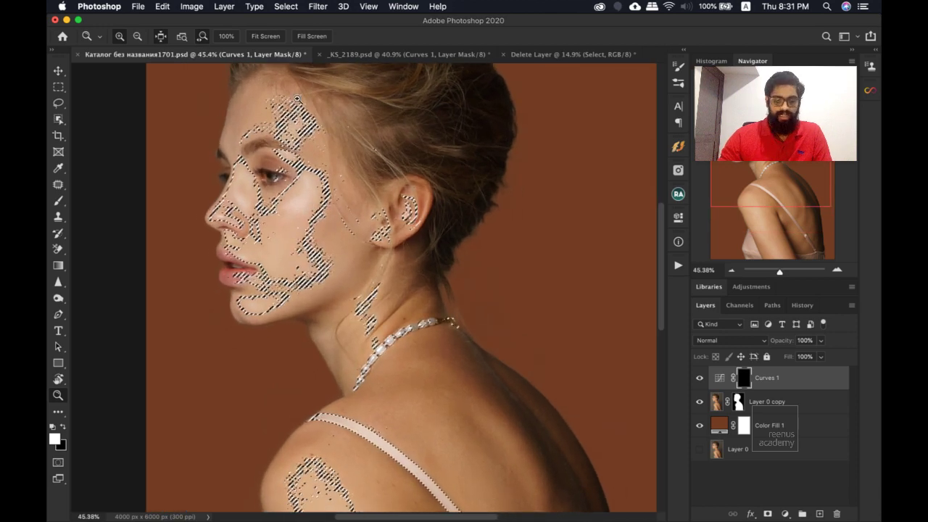
# Brush white into the Curves 1 mask over the face, neck and shoulder, then view the mask alone.
pyautogui.press('b')
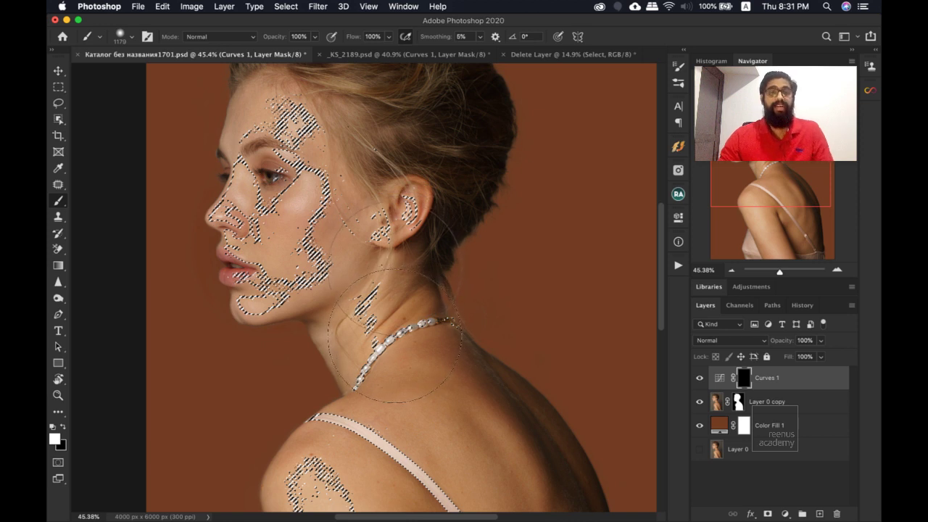
pyautogui.press('super+d')
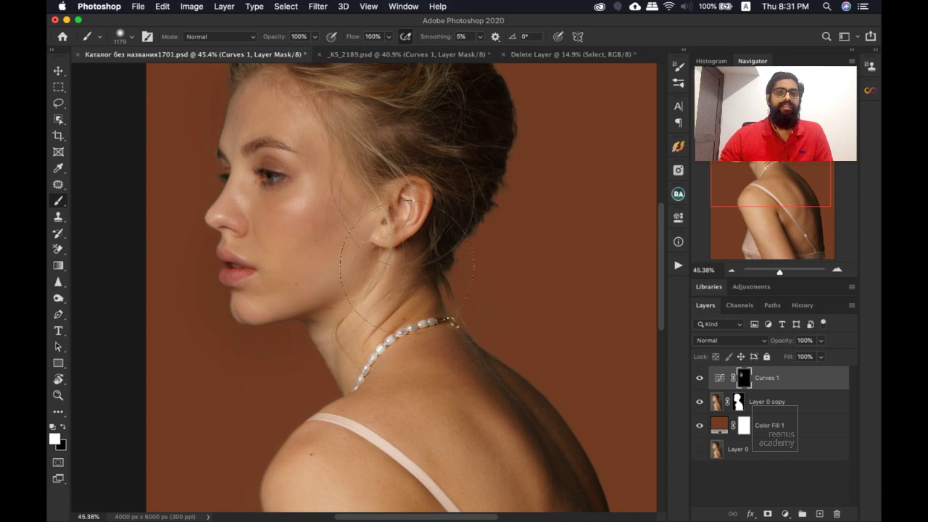
pyautogui.scroll(-5, 355, 420)
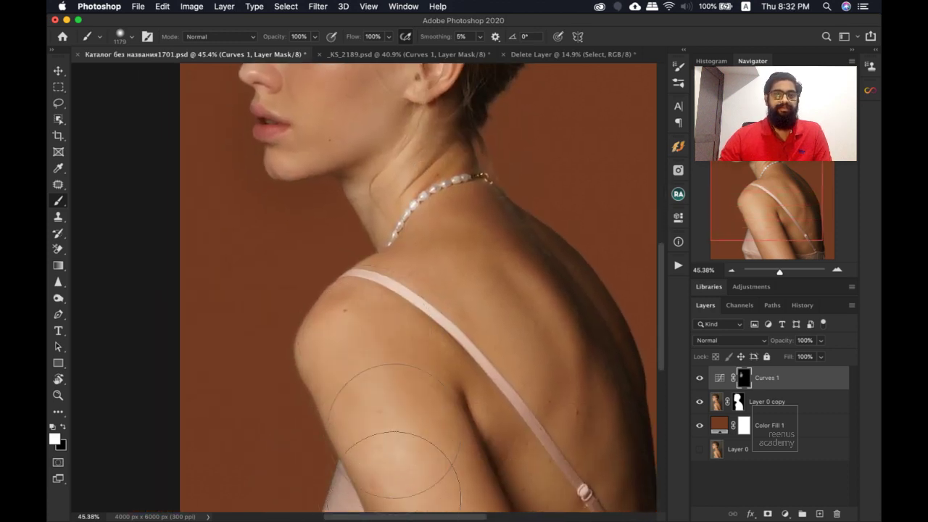
pyautogui.moveTo(403, 412); pyautogui.dragTo(345, 288)
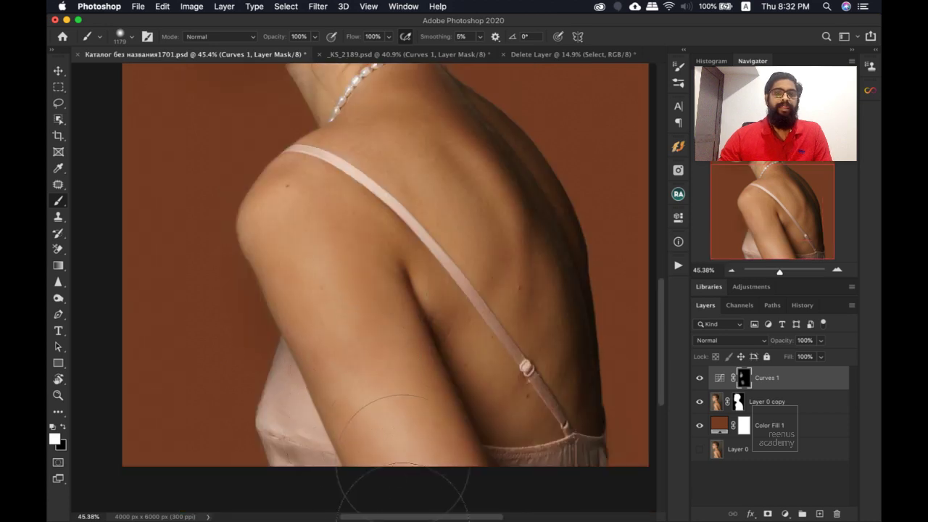
pyautogui.moveTo(355, 213); pyautogui.dragTo(336, 376)
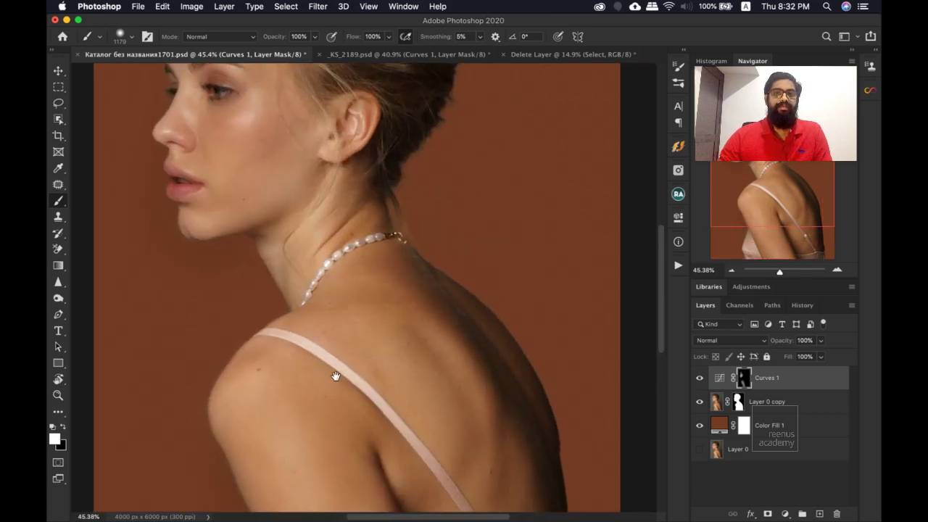
pyautogui.moveTo(338, 297); pyautogui.dragTo(351, 331)
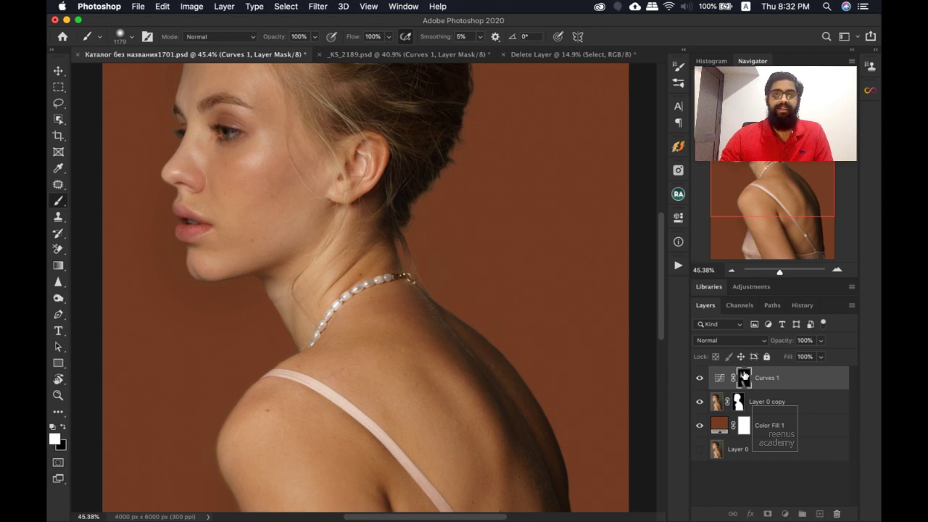
pyautogui.keyDown('alt'); pyautogui.click(744, 376); pyautogui.keyUp('alt')
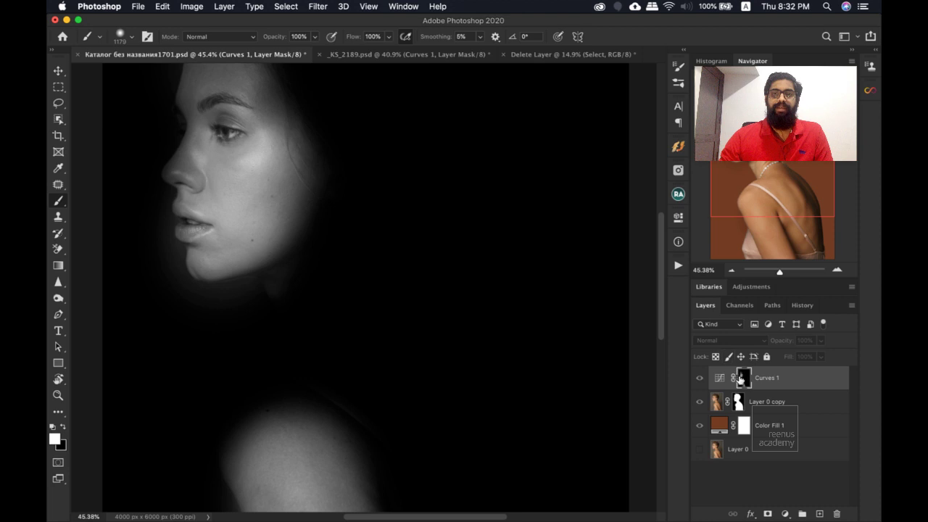
# Exit the Curves 1 mask view and zoom out to the whole composite.
pyautogui.keyDown('alt'); pyautogui.click(742, 376); pyautogui.keyUp('alt')
pyautogui.press('z')
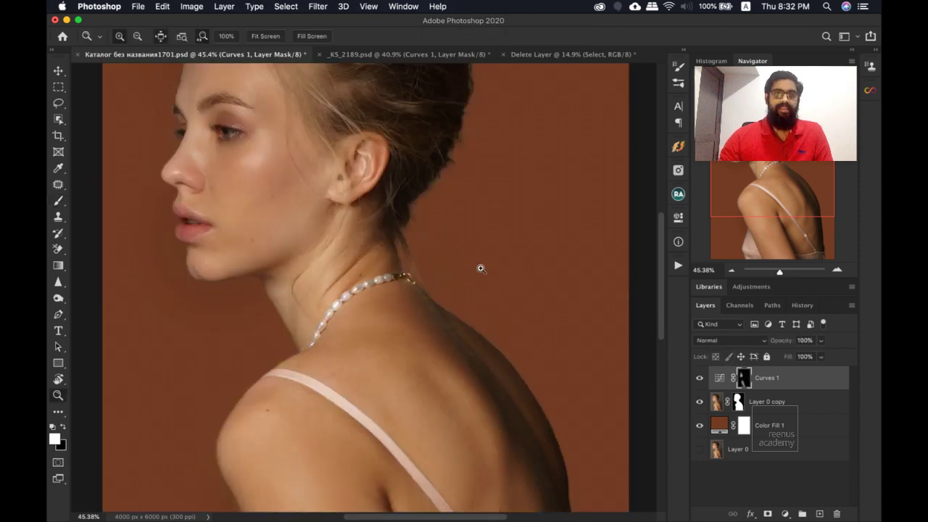
pyautogui.moveTo(384, 231); pyautogui.dragTo(378, 198)
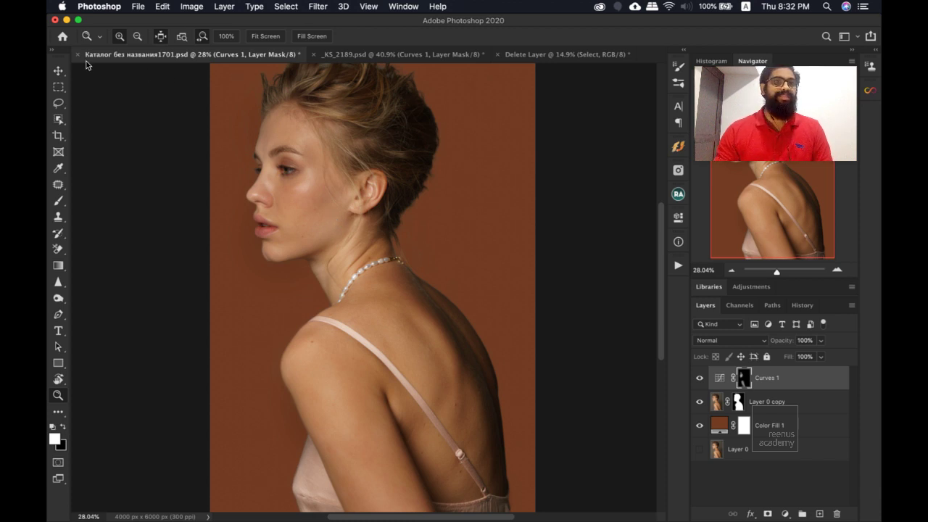
# Close _KS_2189.psd, Delete Layer and Каталог без названия1701.psd, discarding unsaved changes.
pyautogui.click(414, 56)
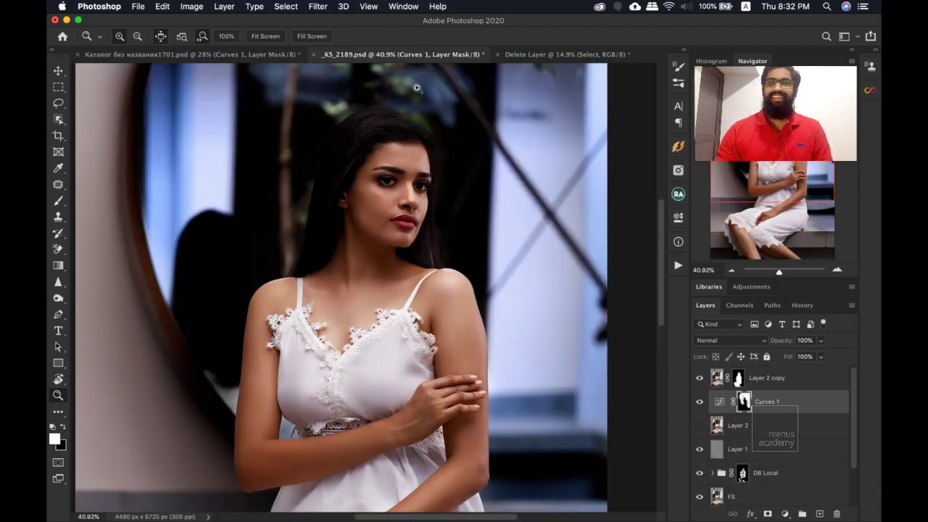
pyautogui.click(315, 55)
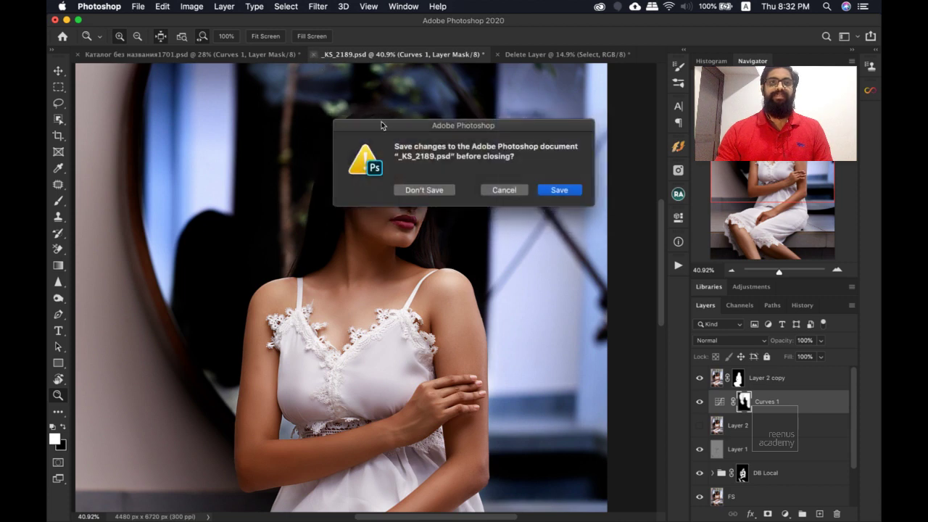
pyautogui.click(432, 190)
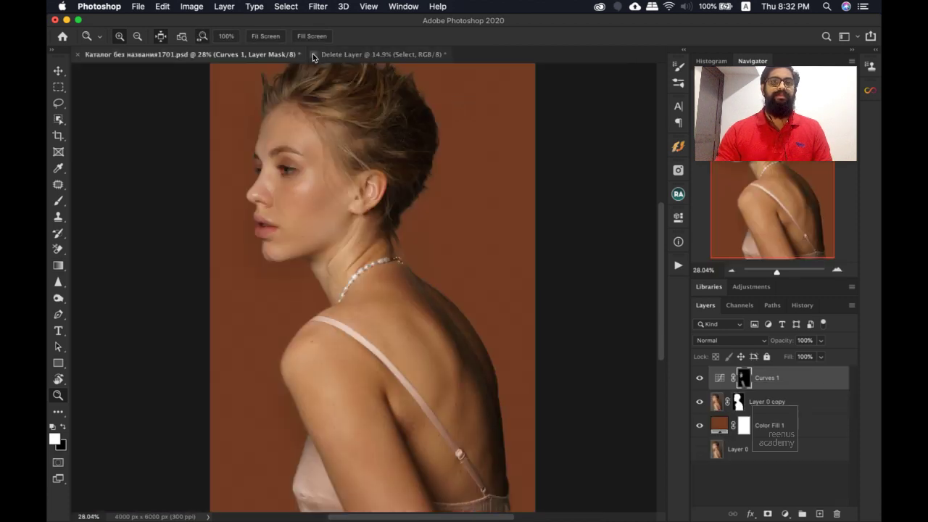
pyautogui.click(326, 55)
pyautogui.click(315, 55)
pyautogui.click(433, 188)
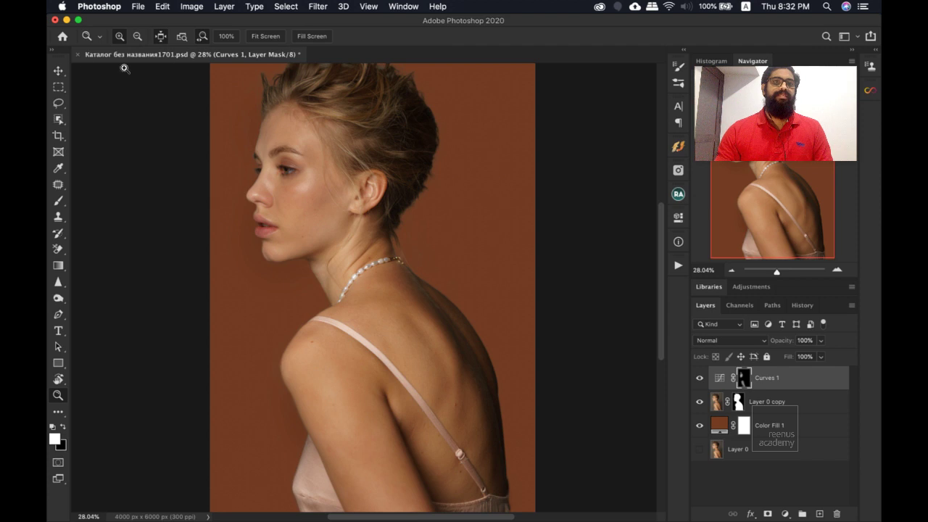
pyautogui.click(75, 54)
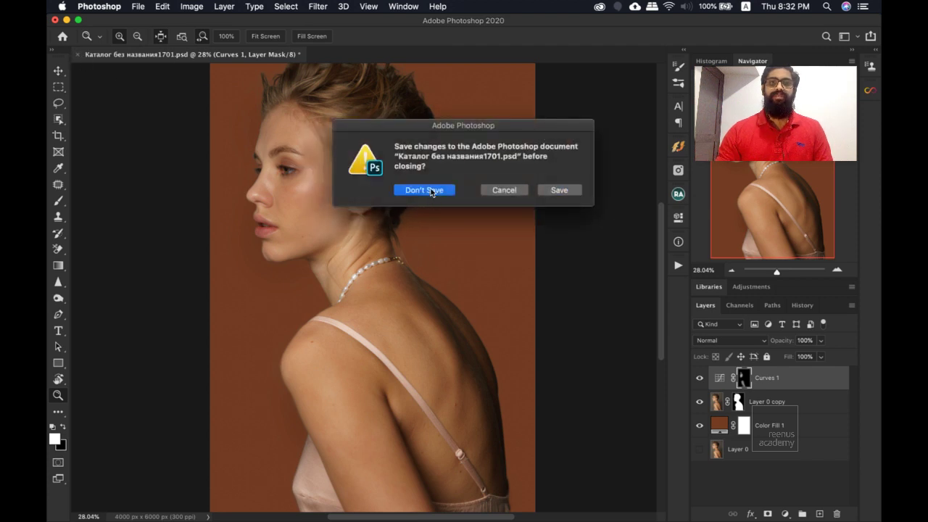
pyautogui.click(432, 190)
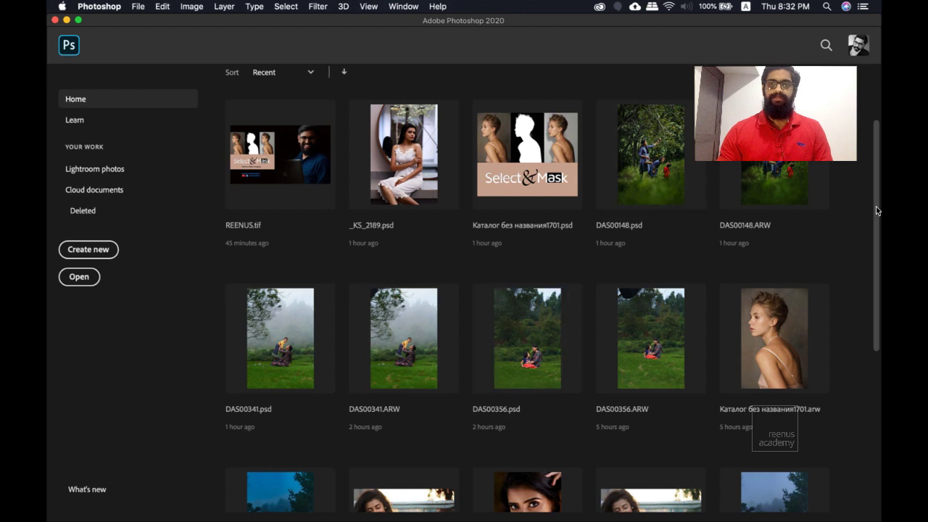
# Open DAS00341.psd from the Home screen's recent files and zoom in on the mother and child.
pyautogui.scroll(-4, 863, 276)
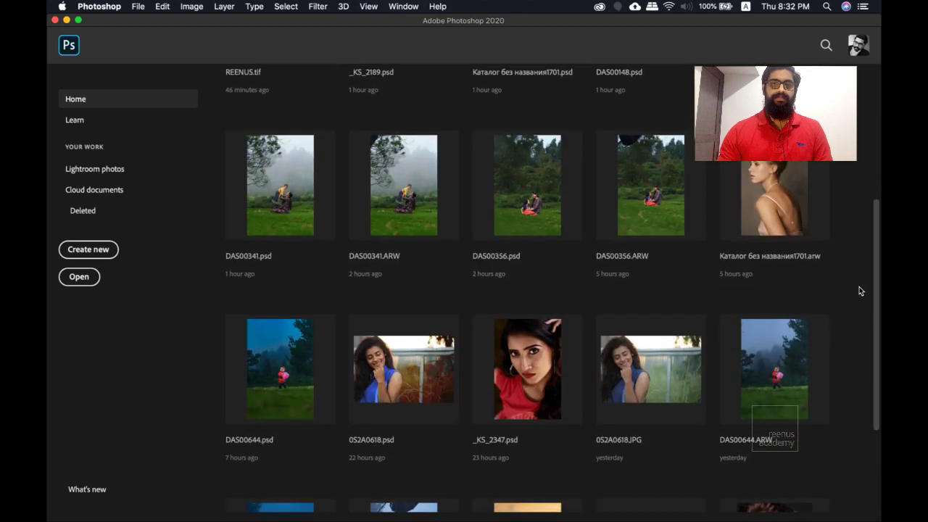
pyautogui.scroll(2, 863, 234)
pyautogui.scroll(-5, 867, 348)
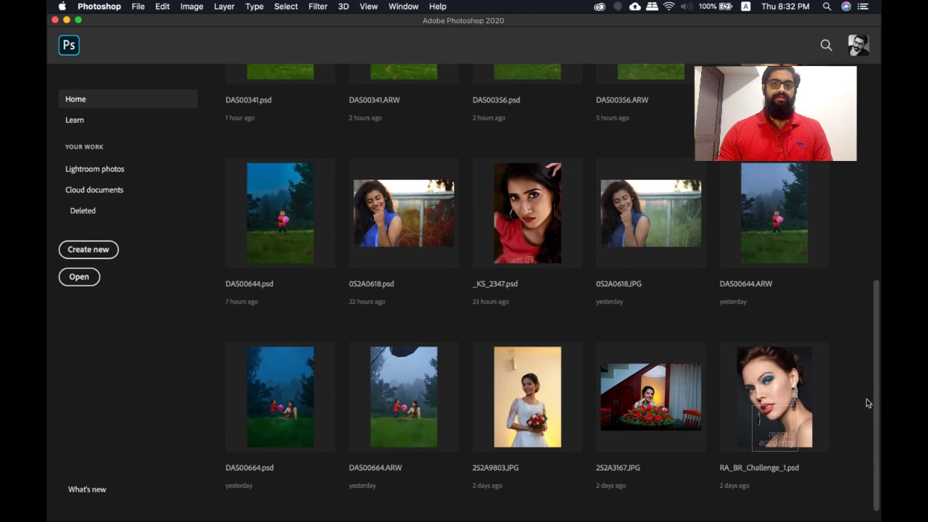
pyautogui.scroll(6, 866, 398)
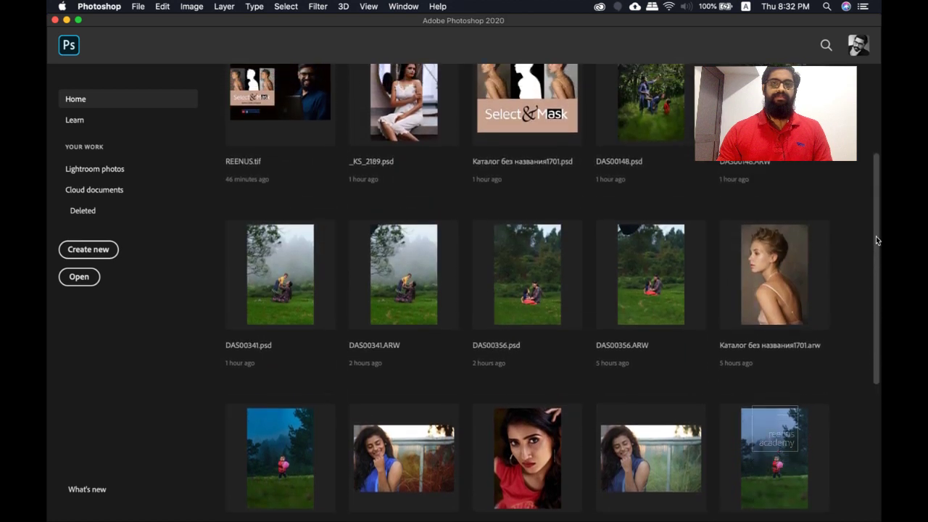
pyautogui.scroll(1, 869, 232)
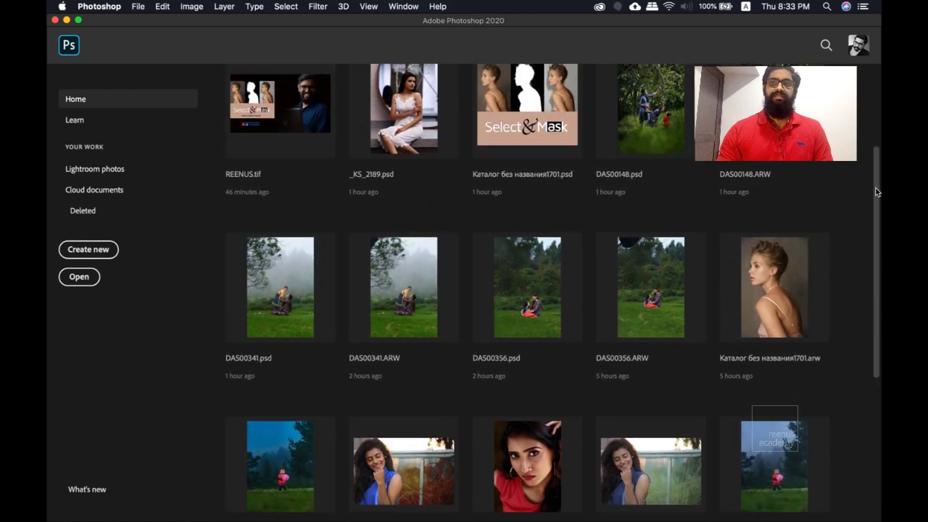
pyautogui.scroll(4, 870, 161)
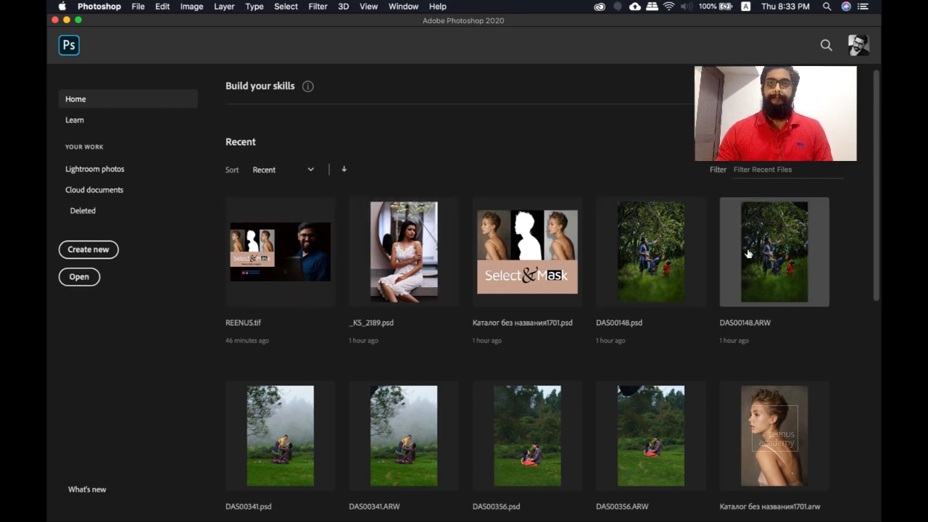
pyautogui.scroll(-3, 870, 247)
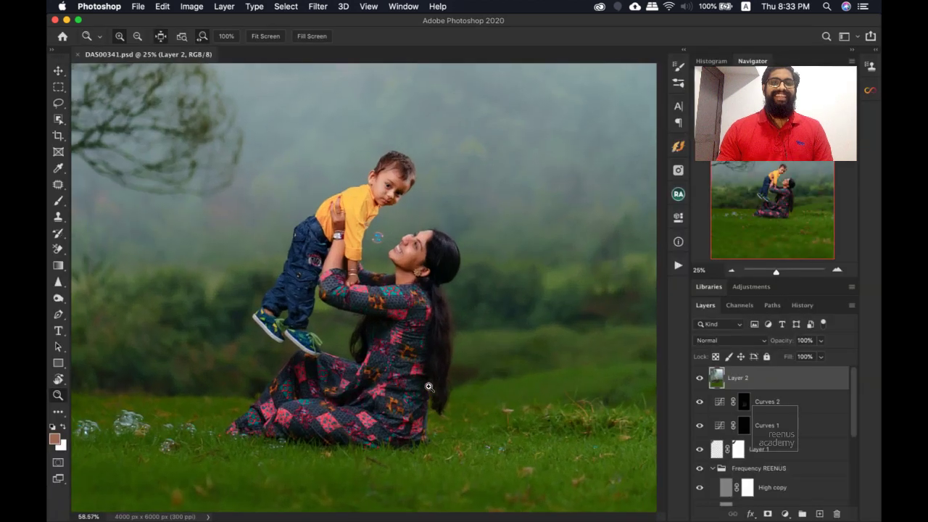
pyautogui.click(397, 389)
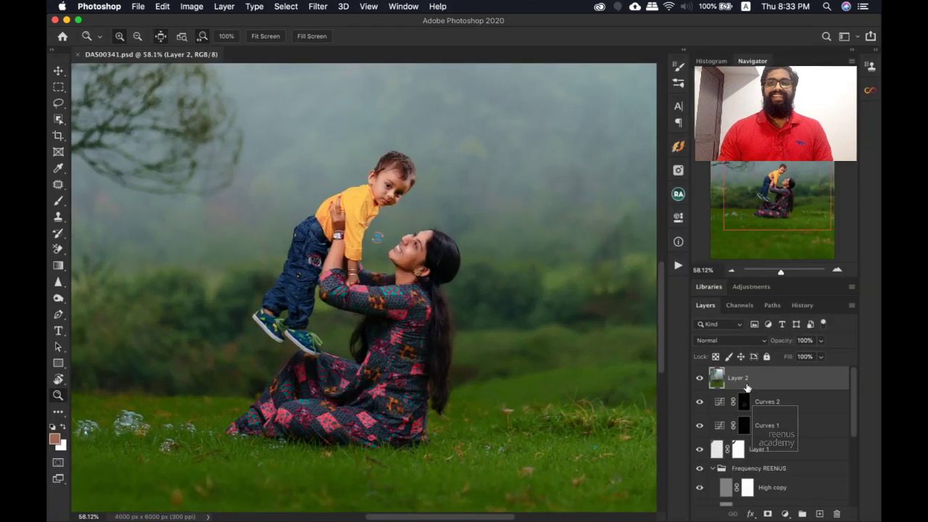
# Show only Layer 2 and select the Object Selection Tool.
pyautogui.keyDown('alt'); pyautogui.click(699, 377); pyautogui.keyUp('alt')
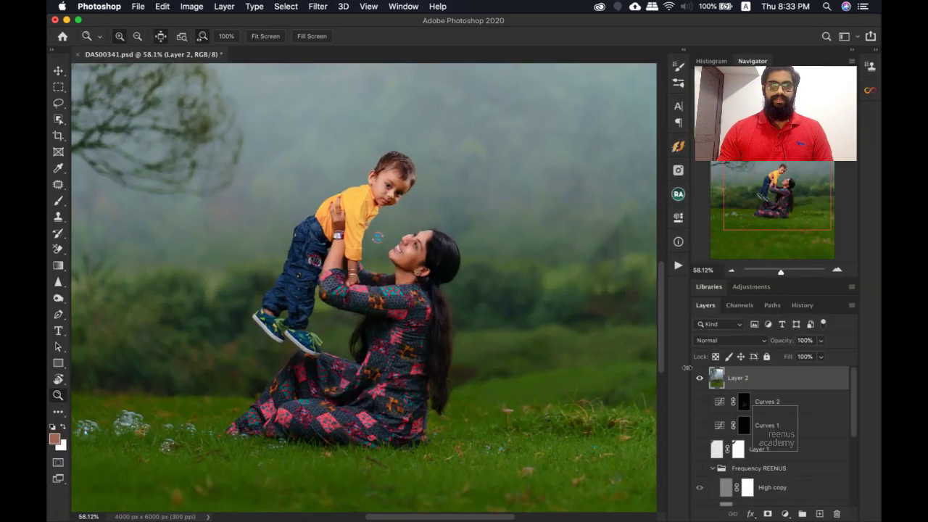
pyautogui.scroll(-2, 400, 297)
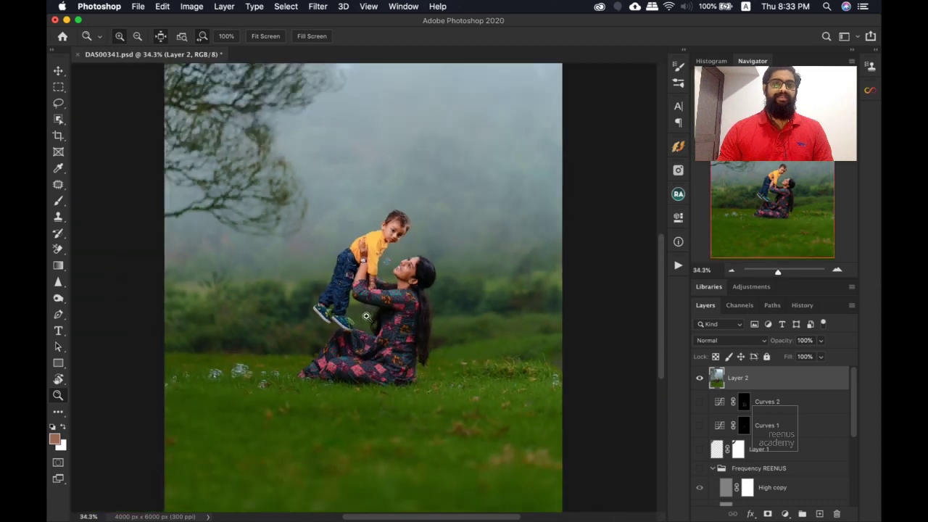
pyautogui.scroll(2, 396, 281)
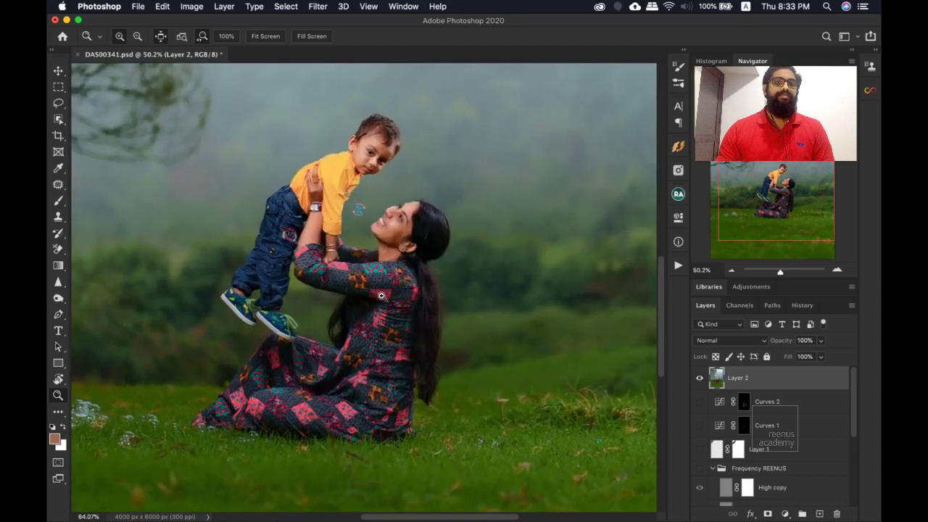
pyautogui.click(58, 120)
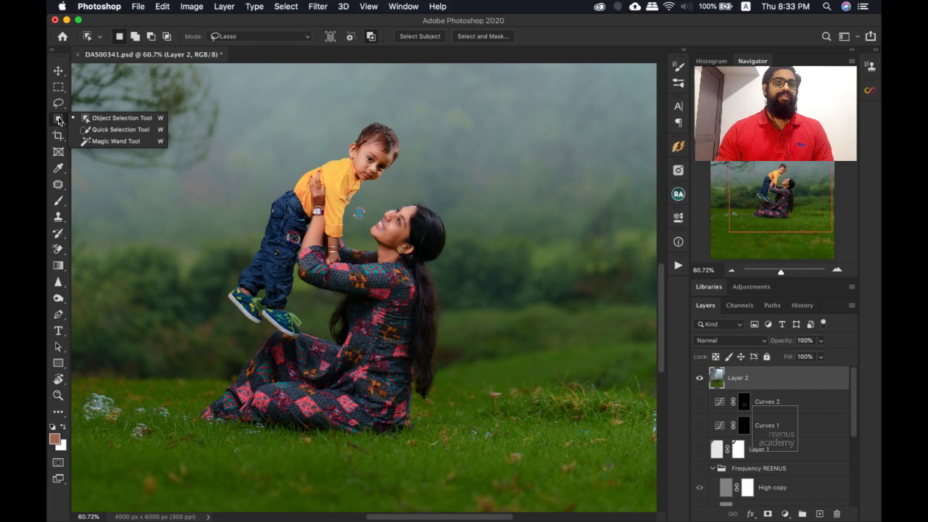
# Outline the mother and child with the Object Selection Tool, then zoom in.
pyautogui.click(108, 118)
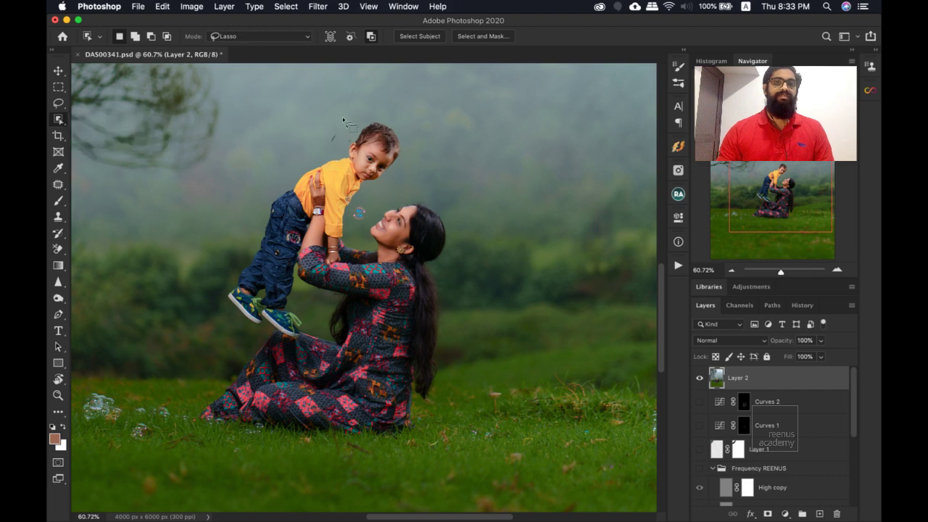
pyautogui.moveTo(345, 121)
pyautogui.mouseDown()
pyautogui.moveTo(413, 144)
pyautogui.moveTo(402, 171)
pyautogui.moveTo(444, 194)
pyautogui.moveTo(468, 256)
pyautogui.moveTo(465, 386)
pyautogui.moveTo(425, 434)
pyautogui.moveTo(276, 452)
pyautogui.moveTo(203, 429)
pyautogui.moveTo(190, 387)
pyautogui.moveTo(229, 353)
pyautogui.moveTo(218, 329)
pyautogui.moveTo(232, 244)
pyautogui.moveTo(336, 143)
pyautogui.mouseUp()
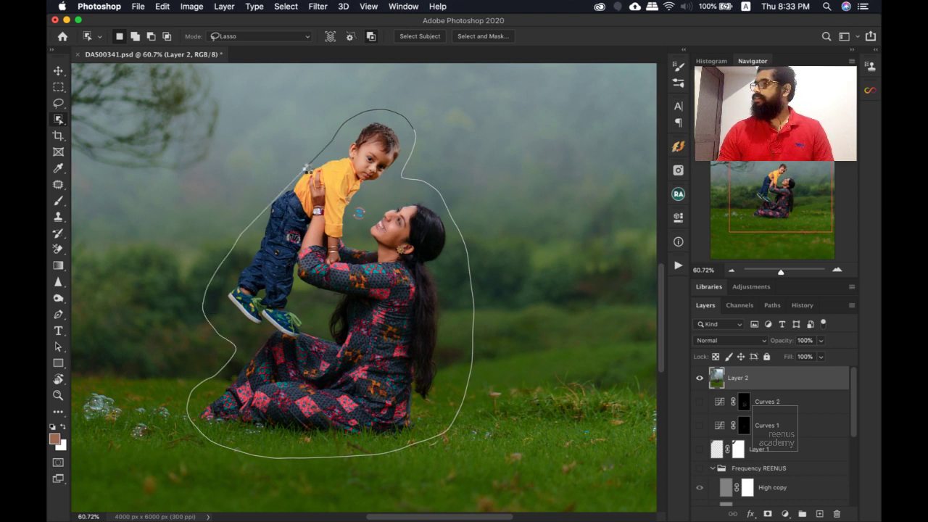
pyautogui.moveTo(312, 165); pyautogui.dragTo(269, 184)
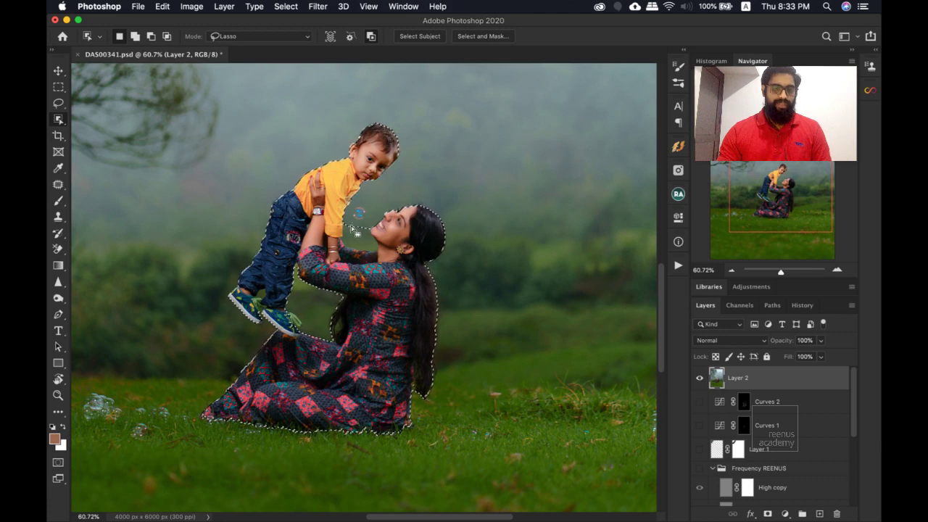
pyautogui.press('z')
pyautogui.scroll(3, 350, 232)
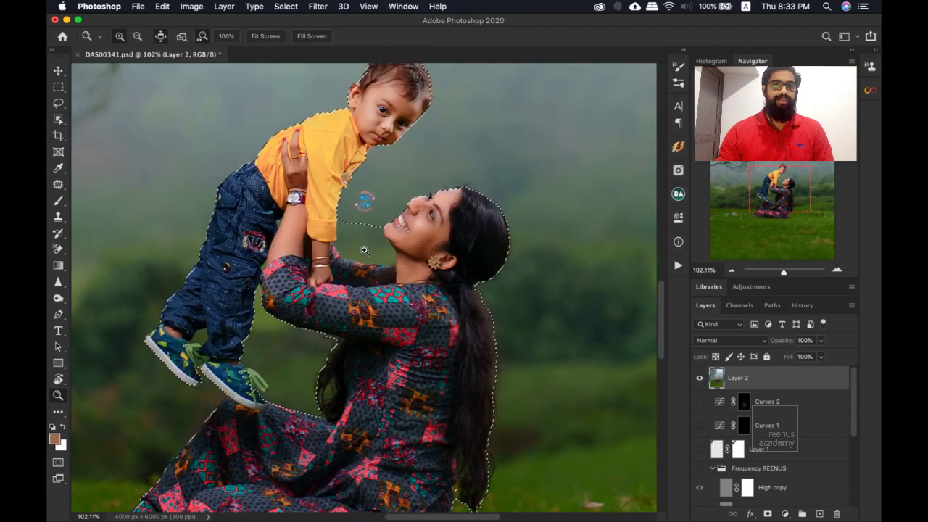
pyautogui.scroll(3, 327, 216)
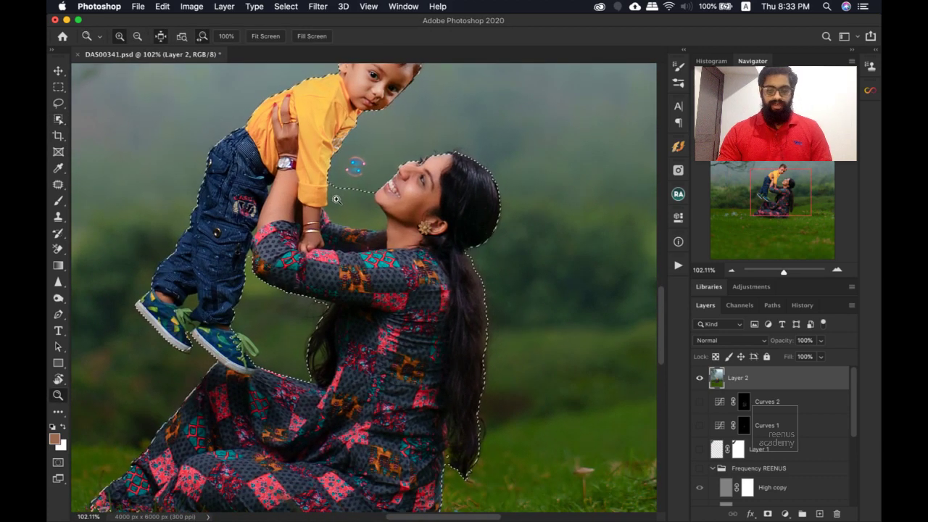
pyautogui.press('l')
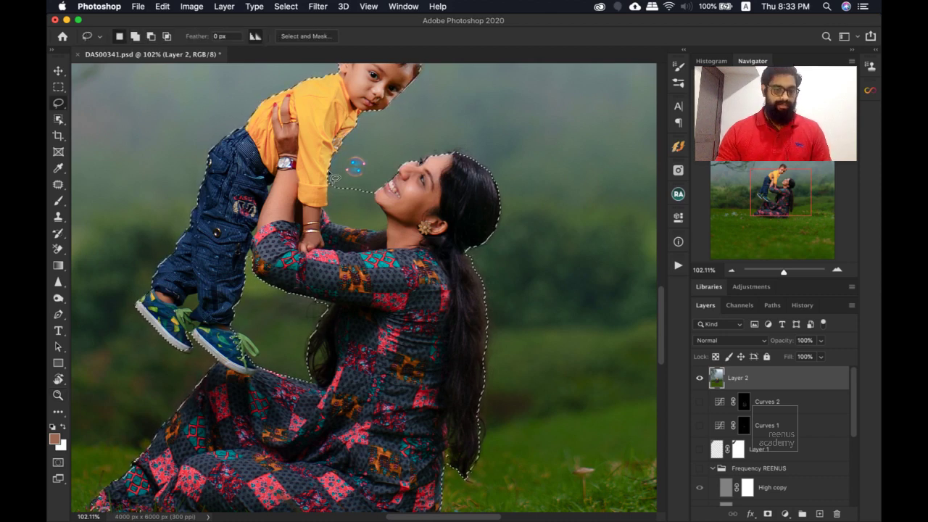
# Add the area between the child's arm and face to the selection.
pyautogui.press('w')
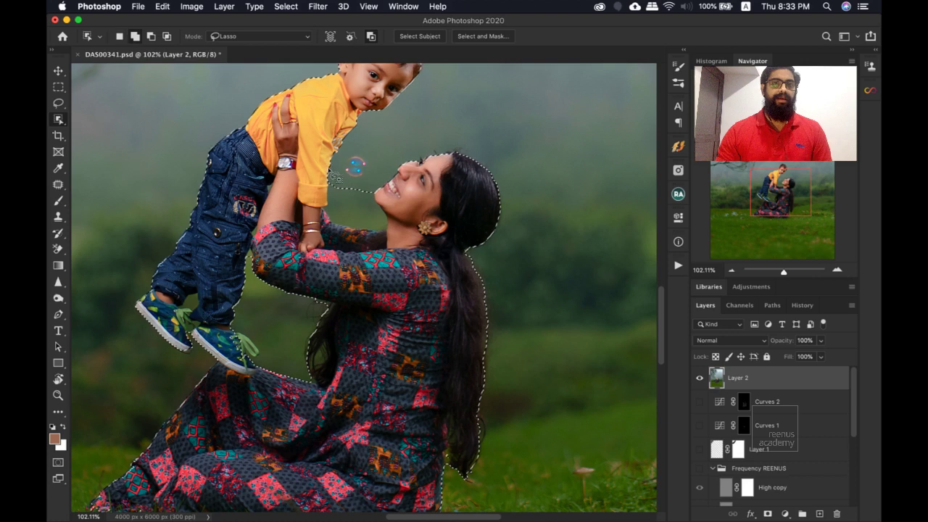
pyautogui.moveTo(328, 195)
pyautogui.mouseDown()
pyautogui.moveTo(342, 233)
pyautogui.moveTo(361, 238)
pyautogui.moveTo(392, 231)
pyautogui.moveTo(383, 199)
pyautogui.mouseUp()
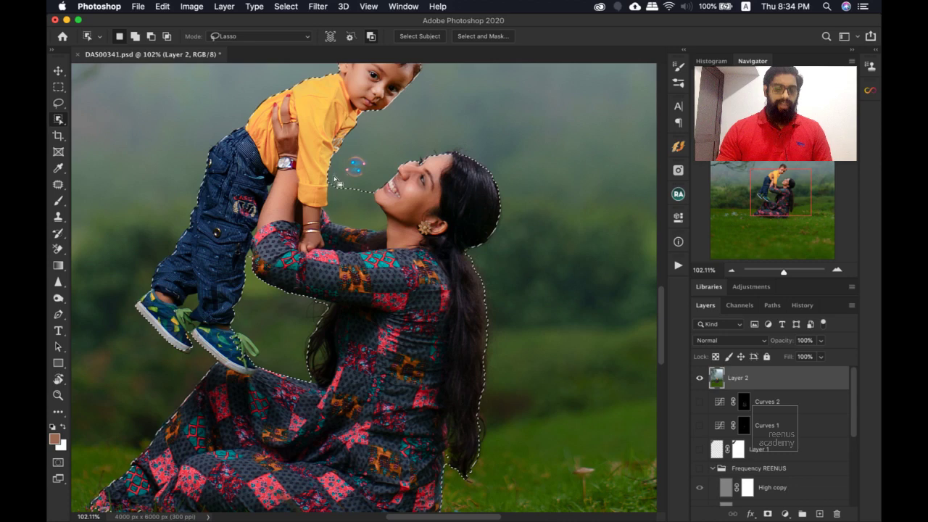
pyautogui.moveTo(337, 186)
pyautogui.mouseDown()
pyautogui.moveTo(339, 142)
pyautogui.moveTo(314, 184)
pyautogui.moveTo(334, 171)
pyautogui.moveTo(339, 150)
pyautogui.moveTo(325, 158)
pyautogui.moveTo(319, 213)
pyautogui.moveTo(344, 236)
pyautogui.moveTo(371, 236)
pyautogui.moveTo(394, 220)
pyautogui.moveTo(382, 196)
pyautogui.moveTo(389, 168)
pyautogui.mouseUp()
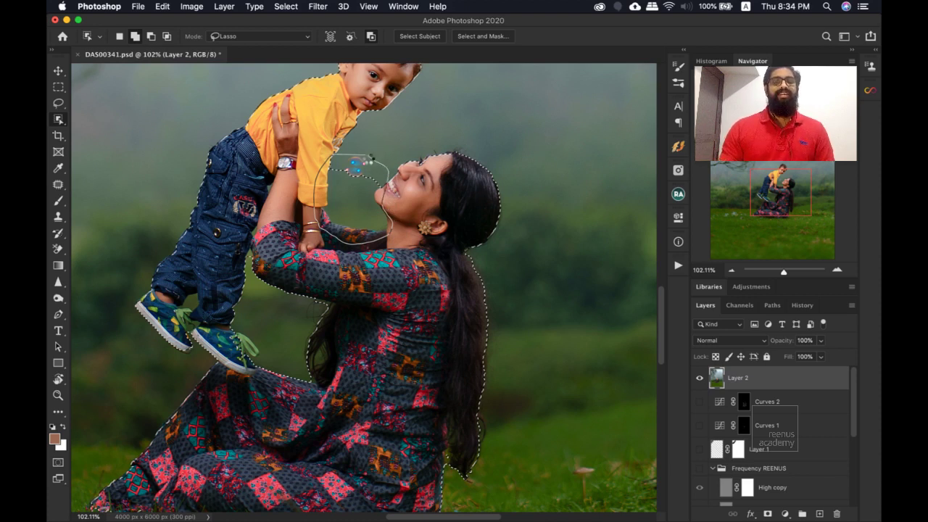
pyautogui.moveTo(360, 161); pyautogui.dragTo(362, 156)
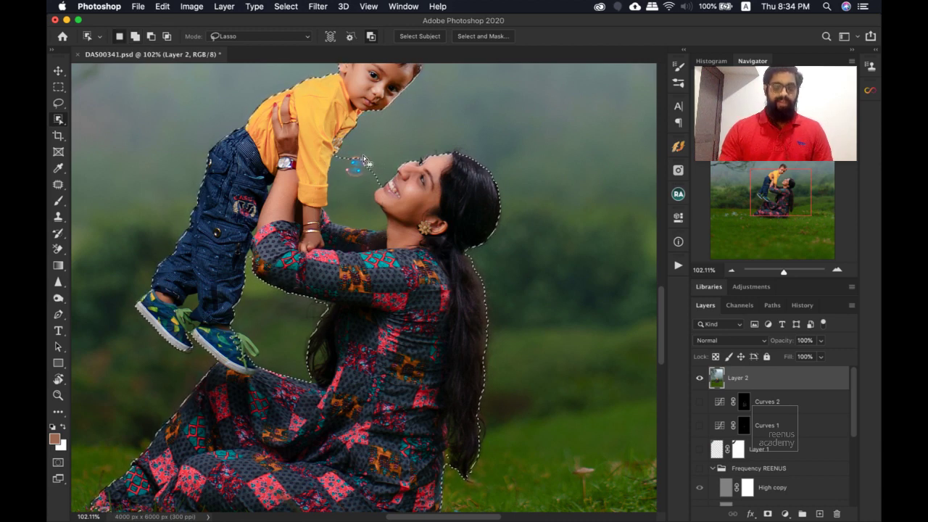
# Subtract the gap between the arm and face, toward the woman's shoulder, from the selection.
pyautogui.moveTo(352, 129); pyautogui.dragTo(319, 175)
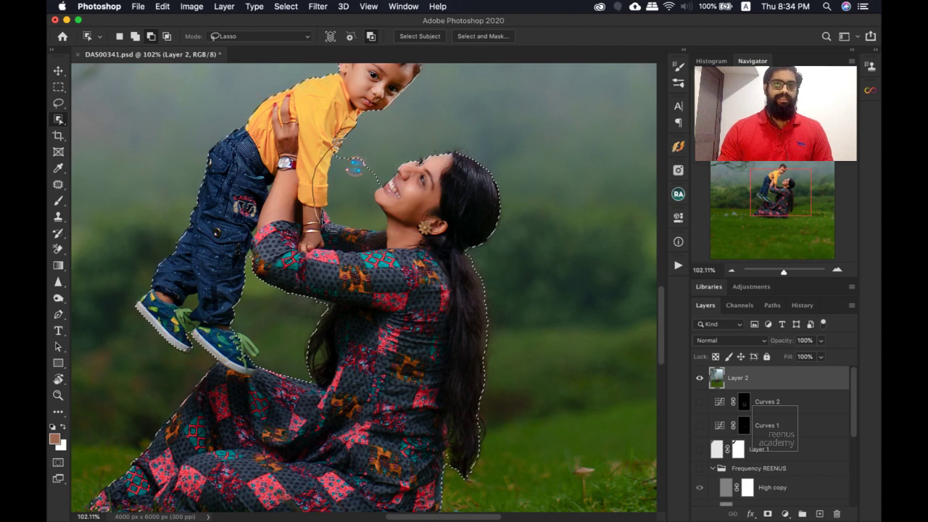
pyautogui.moveTo(323, 221); pyautogui.dragTo(373, 240)
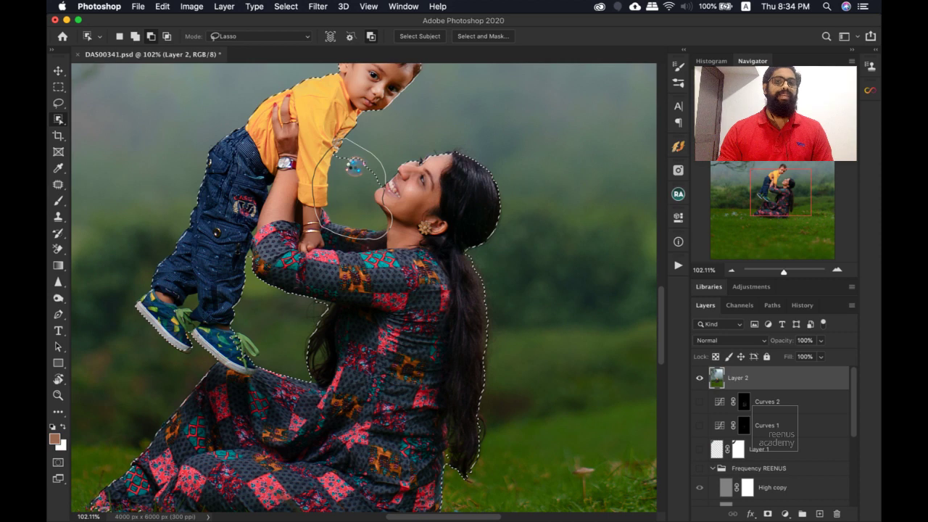
pyautogui.moveTo(354, 166); pyautogui.dragTo(356, 160)
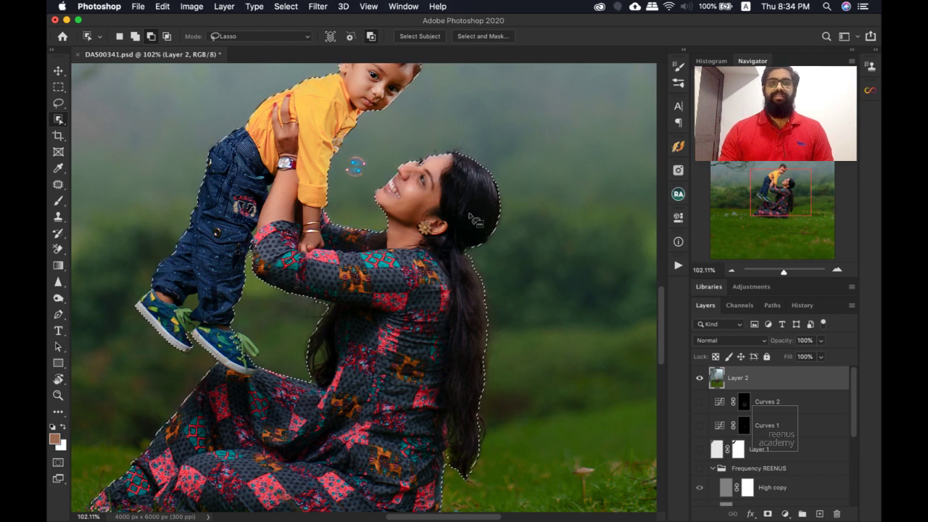
pyautogui.scroll(-5, 434, 189)
pyautogui.scroll(2, 402, 261)
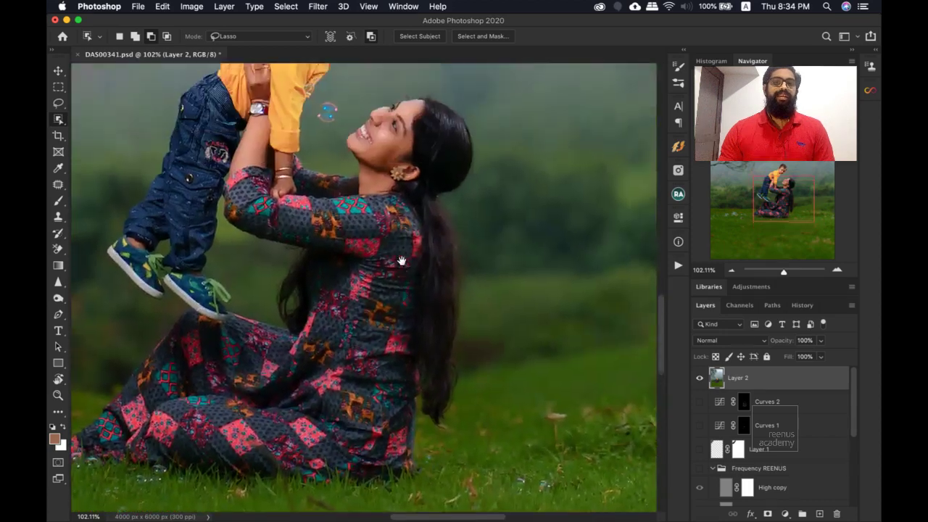
pyautogui.scroll(1, 402, 260)
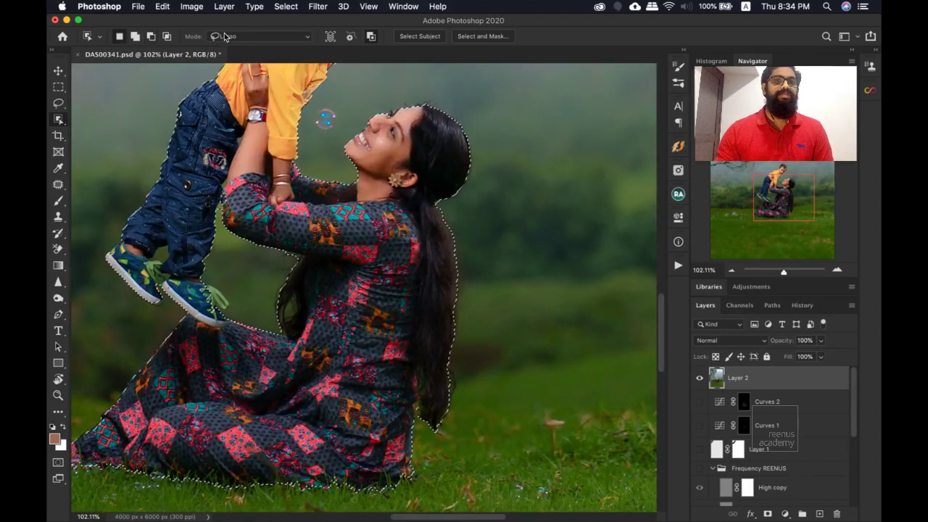
# In Select and Mask, refine the hair edge at the top of the head and pick a brush.
pyautogui.click(482, 35)
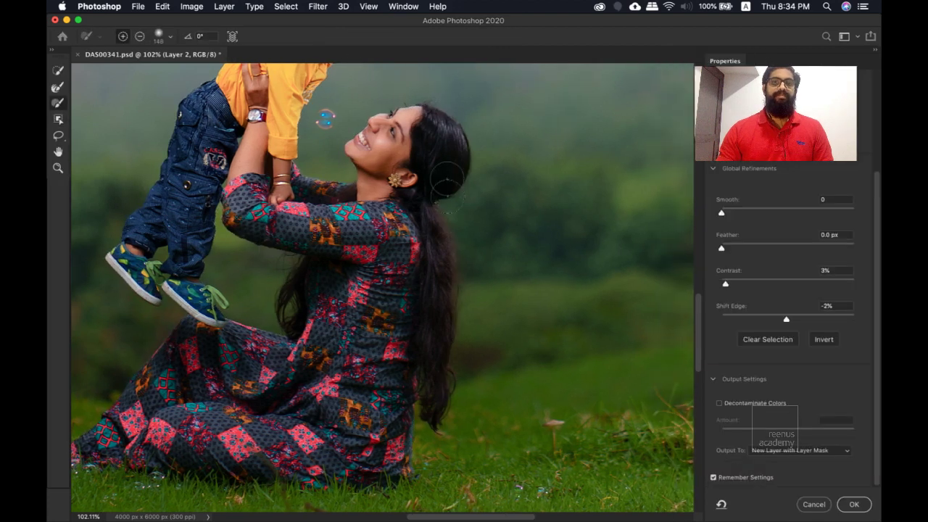
pyautogui.moveTo(453, 181)
pyautogui.mouseDown()
pyautogui.moveTo(465, 160)
pyautogui.moveTo(456, 168)
pyautogui.moveTo(446, 98)
pyautogui.mouseUp()
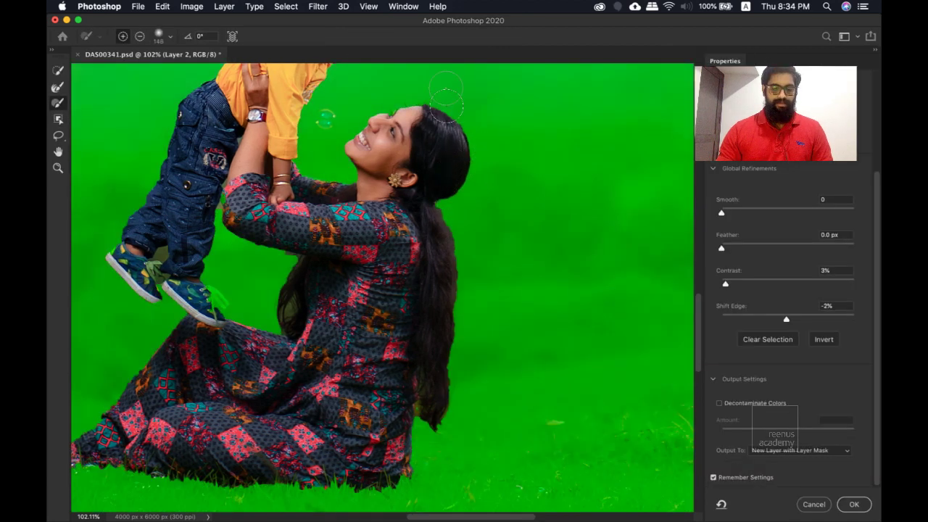
pyautogui.press('super+equal')
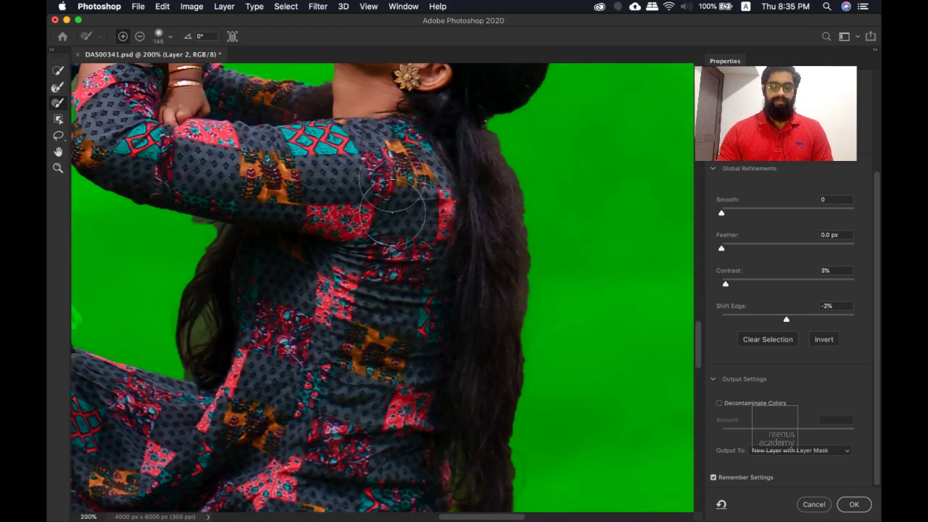
pyautogui.press('super+minus')
pyautogui.moveTo(405, 190); pyautogui.dragTo(360, 198)
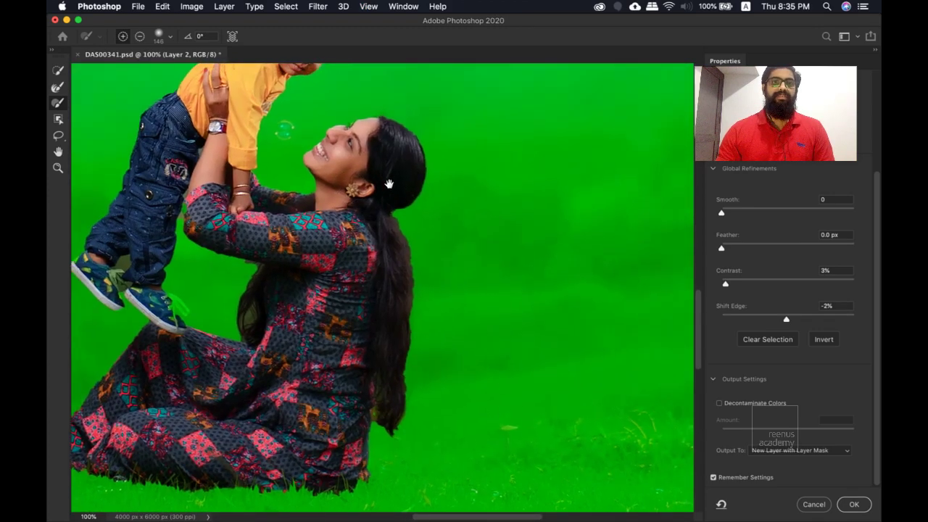
pyautogui.click(58, 105)
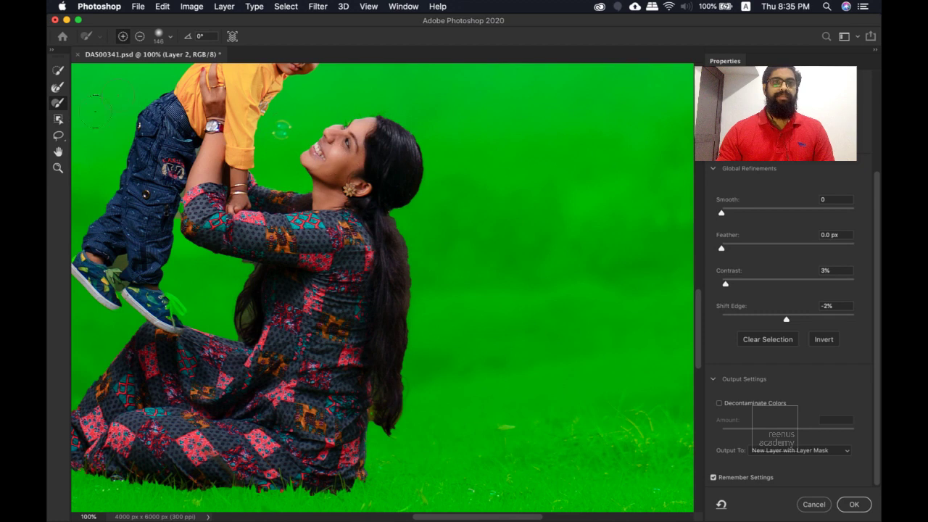
pyautogui.click(55, 88)
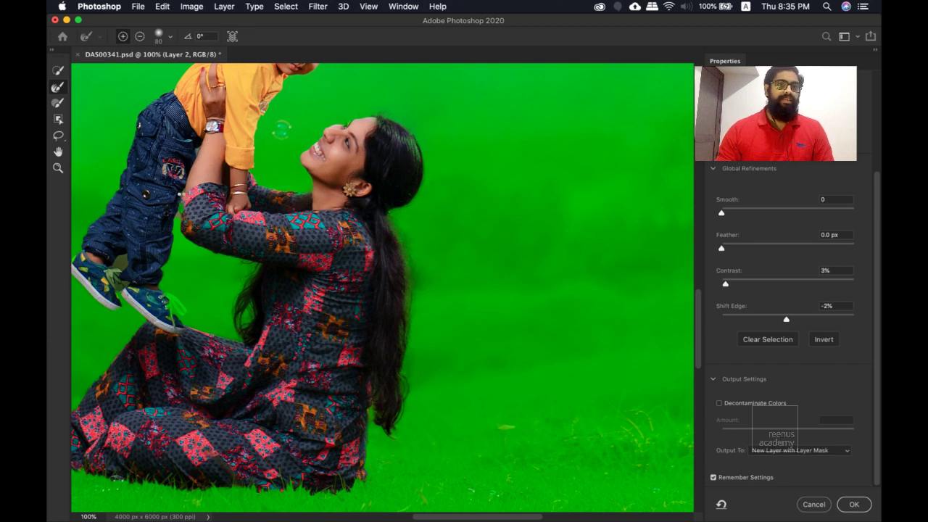
# Refine the cutout edge along the child's trousers and recentre the figures in view.
pyautogui.moveTo(181, 199); pyautogui.dragTo(178, 226)
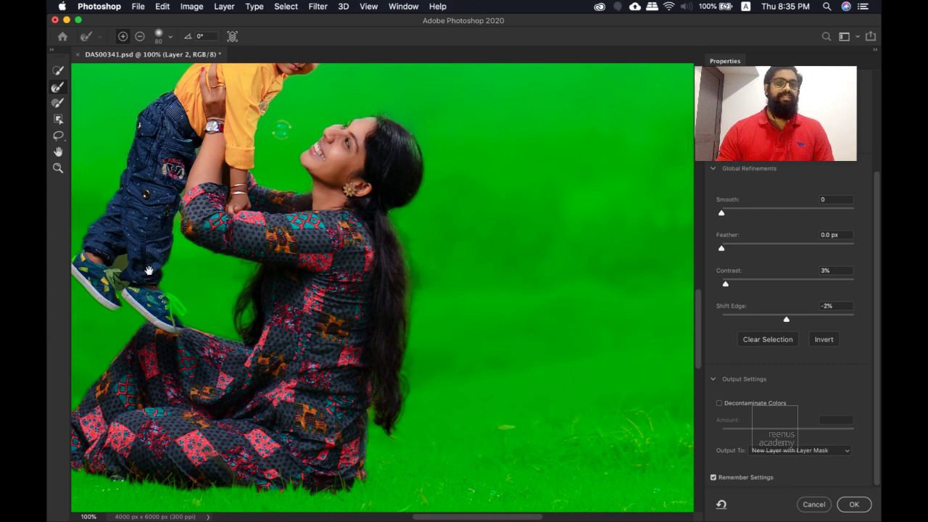
pyautogui.moveTo(145, 268)
pyautogui.mouseDown()
pyautogui.moveTo(239, 230)
pyautogui.moveTo(214, 233)
pyautogui.moveTo(224, 249)
pyautogui.moveTo(255, 230)
pyautogui.moveTo(259, 190)
pyautogui.moveTo(244, 216)
pyautogui.moveTo(217, 221)
pyautogui.moveTo(271, 228)
pyautogui.moveTo(303, 216)
pyautogui.mouseUp()
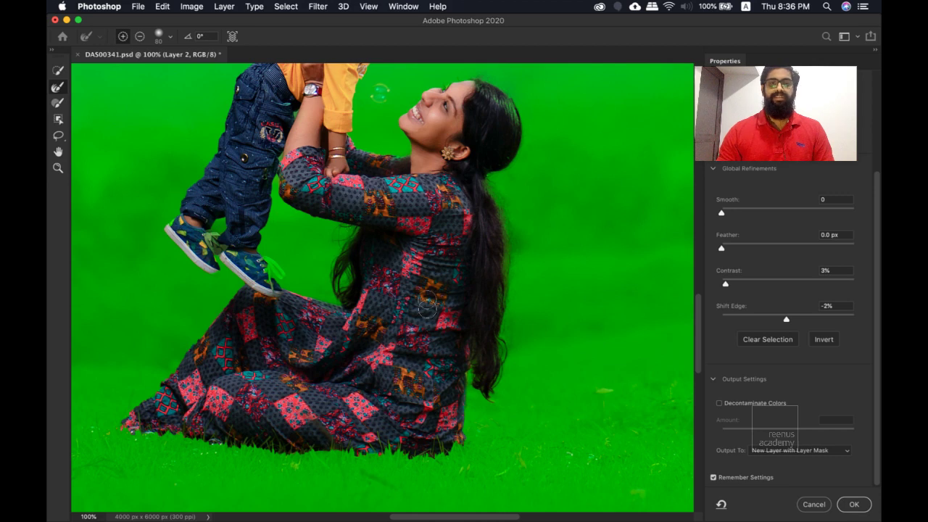
pyautogui.hscroll(5, 323, 304)
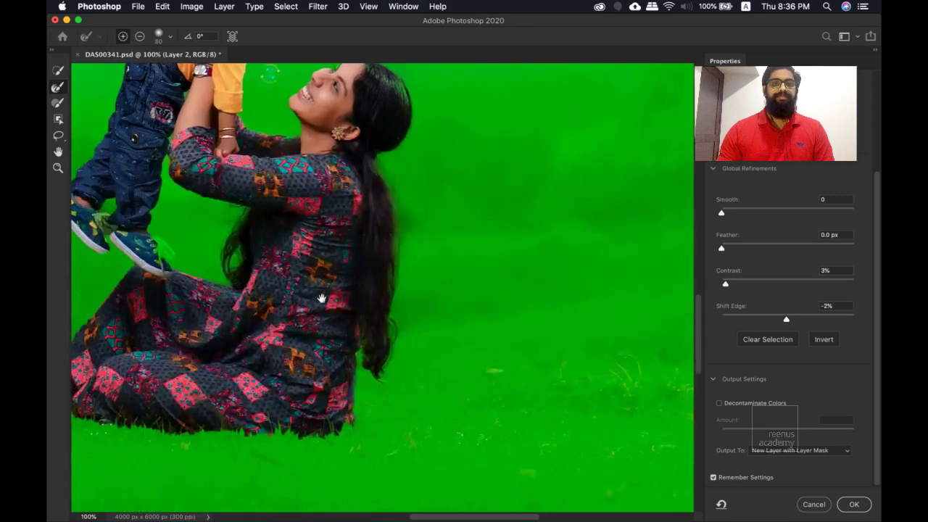
pyautogui.moveTo(321, 298); pyautogui.dragTo(341, 235)
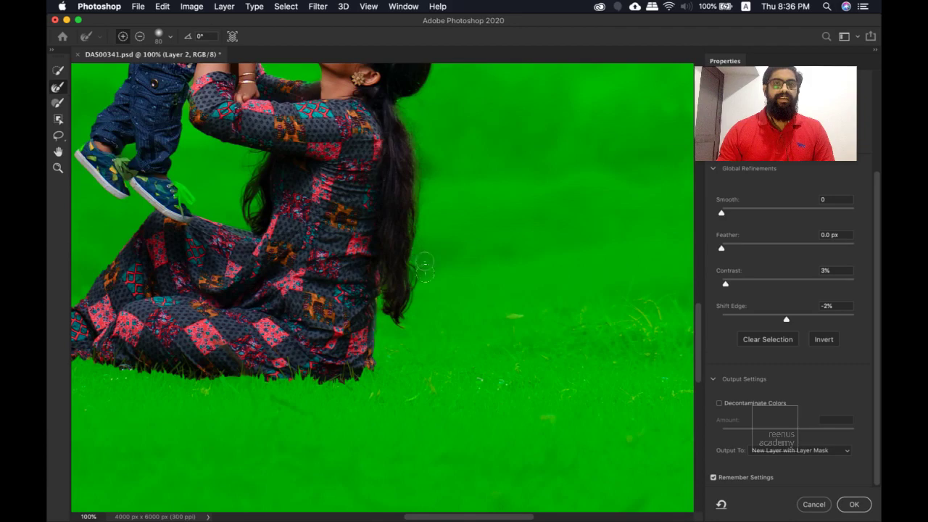
# Zoom in closely on the woman's face and hair outline.
pyautogui.press('z')
pyautogui.moveTo(393, 296)
pyautogui.mouseDown()
pyautogui.moveTo(440, 300)
pyautogui.moveTo(401, 235)
pyautogui.mouseUp()
pyautogui.moveTo(314, 167); pyautogui.dragTo(341, 428)
pyautogui.moveTo(435, 253); pyautogui.dragTo(457, 190)
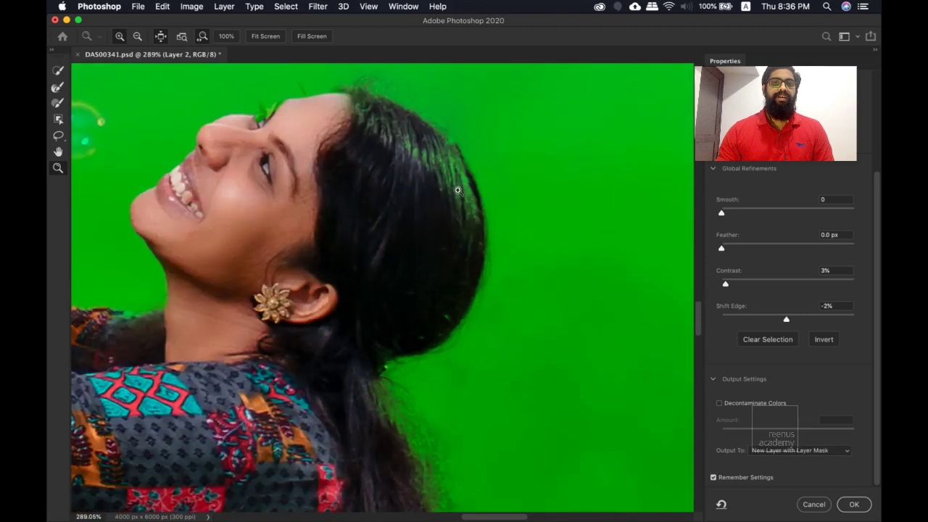
# Set the mask brush to 44 px and paint the erased hair patch back into the mask.
pyautogui.click(59, 104)
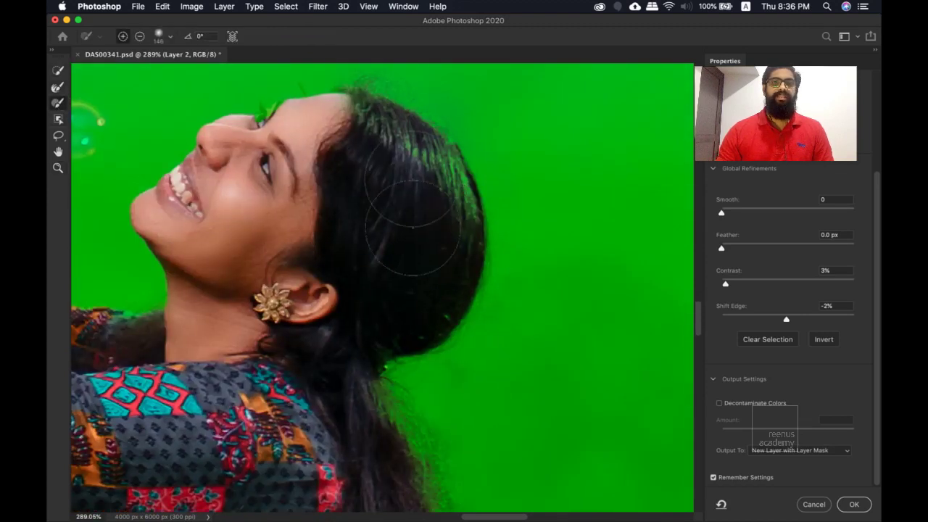
pyautogui.moveTo(393, 218)
pyautogui.mouseDown()
pyautogui.moveTo(406, 186)
pyautogui.moveTo(352, 158)
pyautogui.mouseUp()
pyautogui.moveTo(380, 196)
pyautogui.mouseDown()
pyautogui.moveTo(362, 178)
pyautogui.moveTo(395, 155)
pyautogui.moveTo(413, 156)
pyautogui.moveTo(426, 172)
pyautogui.mouseUp()
pyautogui.click(139, 36)
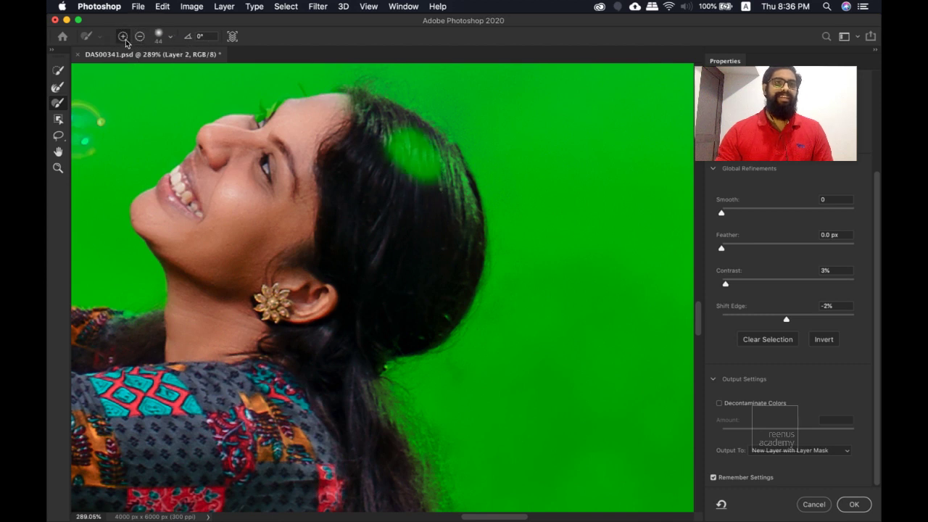
pyautogui.moveTo(395, 142); pyautogui.dragTo(414, 181)
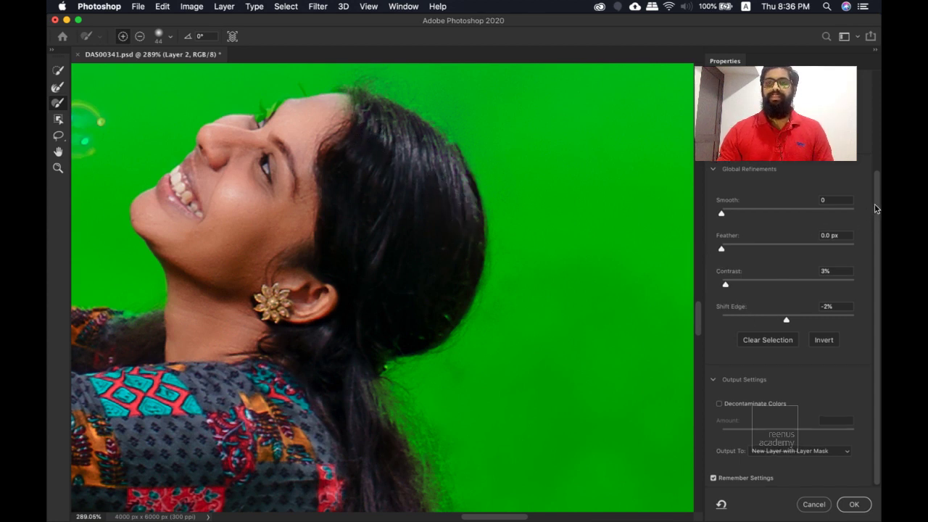
# Switch the mask view to Black & White and paint the grey specks solid white.
pyautogui.scroll(5, 878, 210)
pyautogui.click(730, 167)
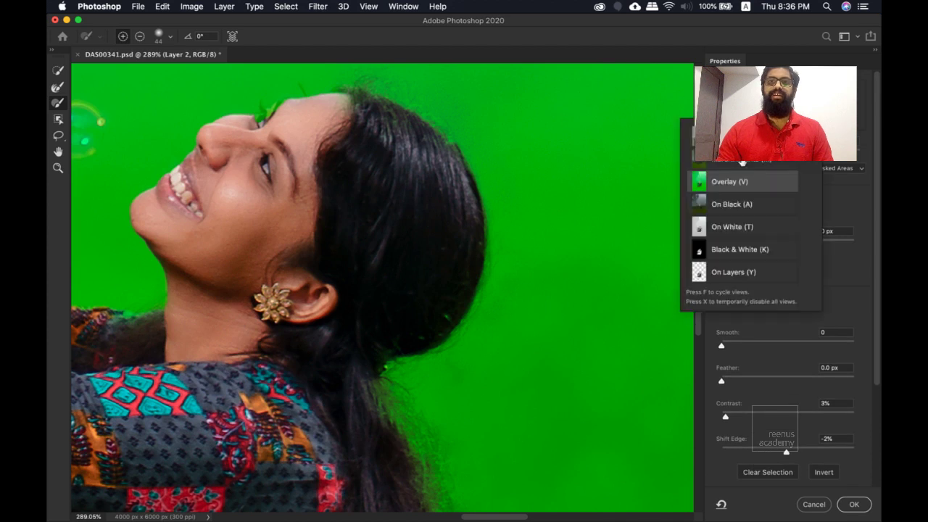
pyautogui.click(728, 250)
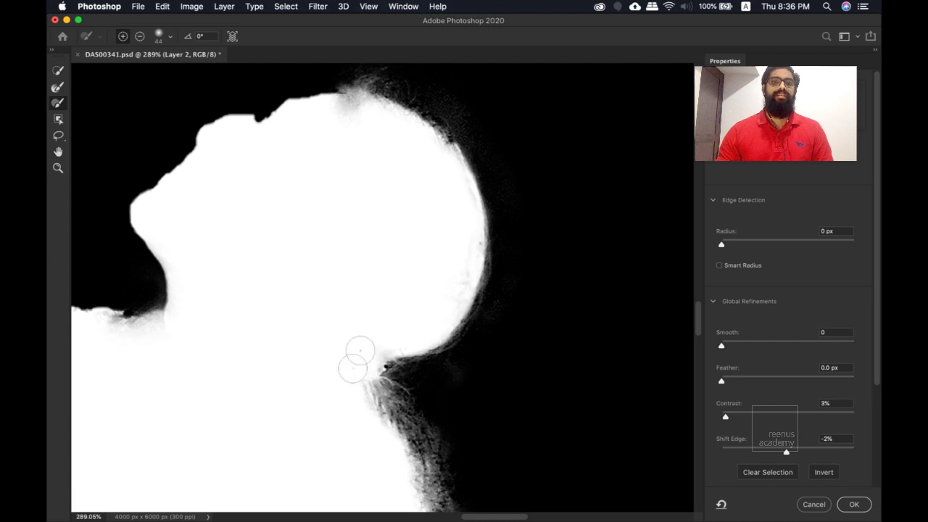
pyautogui.moveTo(279, 282); pyautogui.dragTo(448, 136)
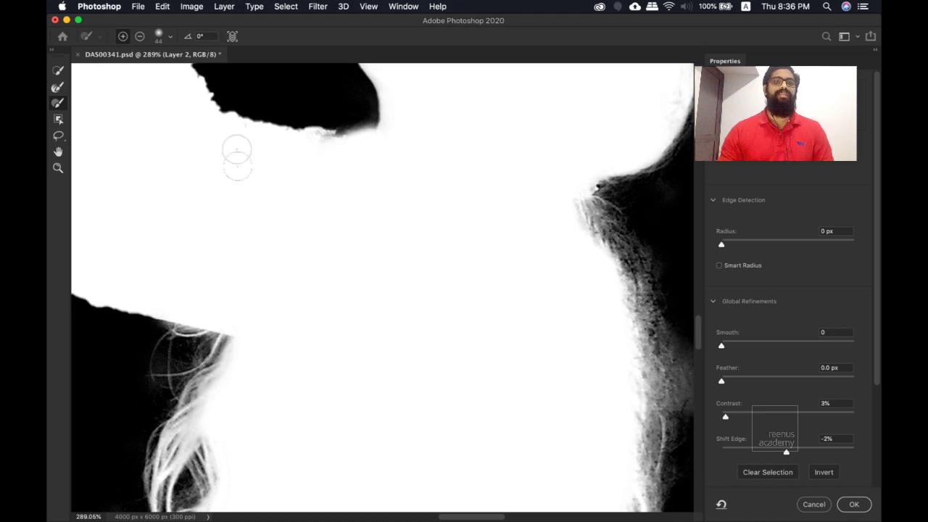
pyautogui.moveTo(251, 268)
pyautogui.mouseDown()
pyautogui.moveTo(448, 269)
pyautogui.moveTo(311, 311)
pyautogui.moveTo(249, 285)
pyautogui.moveTo(341, 265)
pyautogui.mouseUp()
pyautogui.moveTo(283, 221)
pyautogui.mouseDown()
pyautogui.moveTo(300, 217)
pyautogui.moveTo(269, 268)
pyautogui.mouseUp()
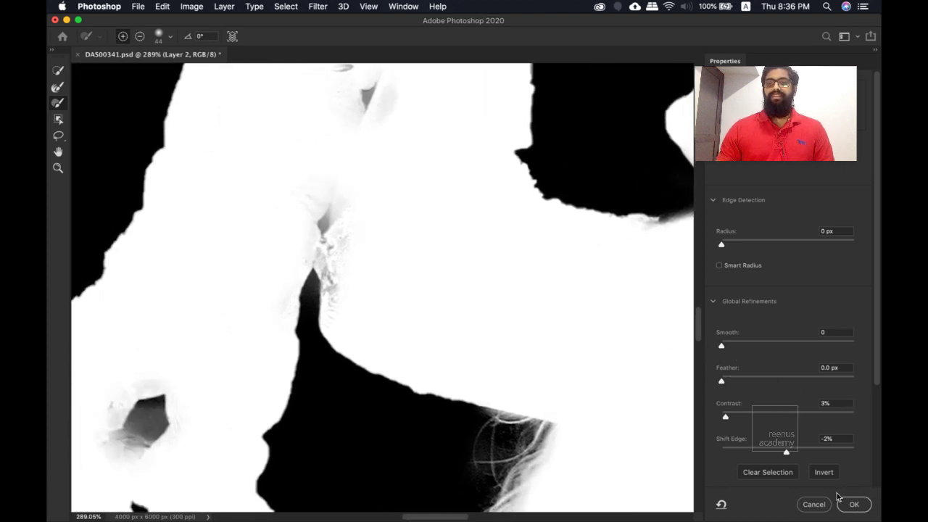
pyautogui.moveTo(876, 289); pyautogui.dragTo(868, 458)
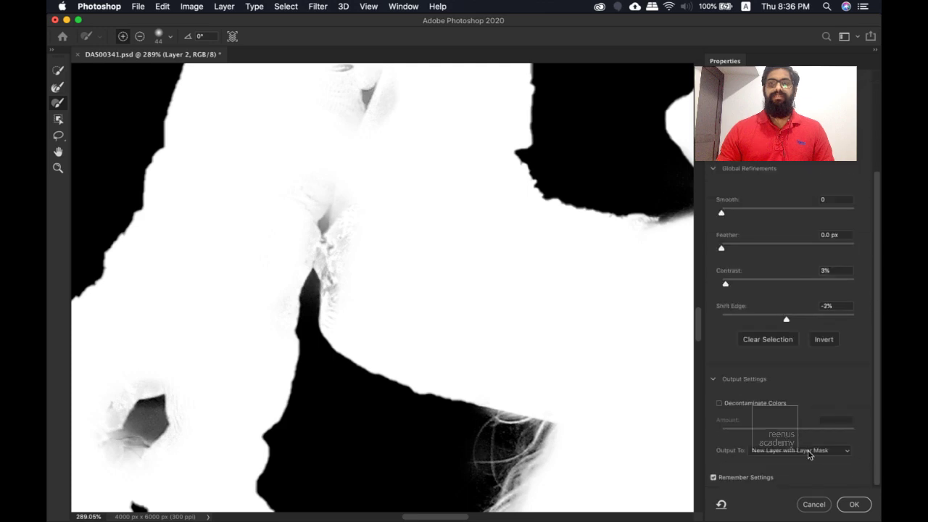
# Output the cutout as a new masked layer, zoom out, show Layer 2, and list adjustment layers.
pyautogui.click(853, 504)
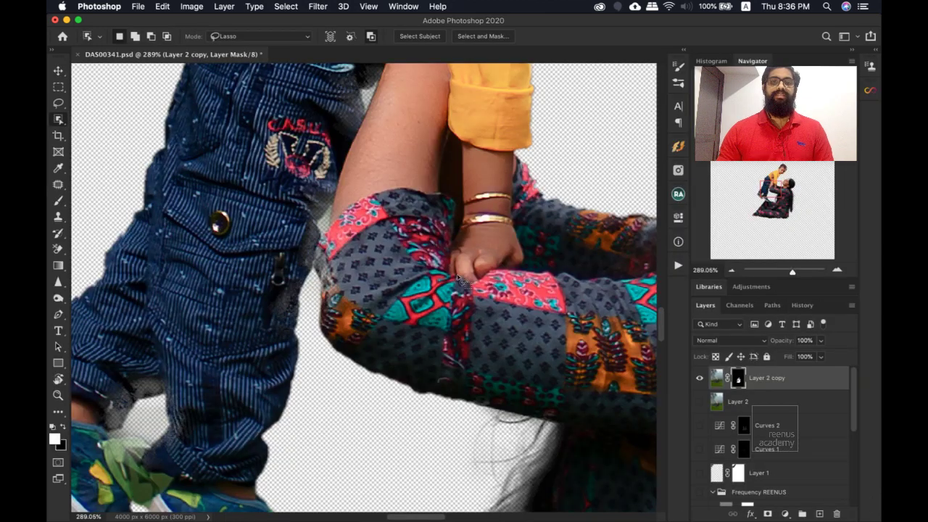
pyautogui.press('z')
pyautogui.moveTo(440, 311); pyautogui.dragTo(354, 277)
pyautogui.scroll(-2, 354, 277)
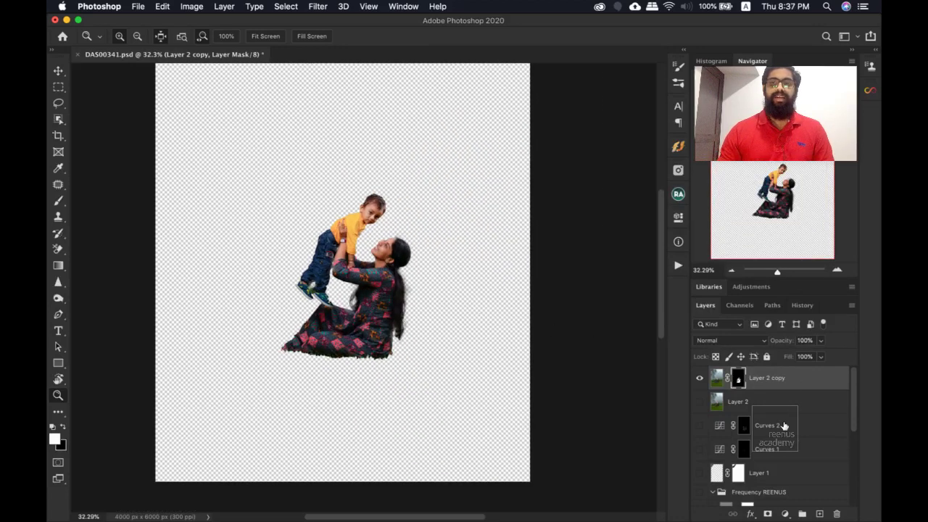
pyautogui.click(710, 399)
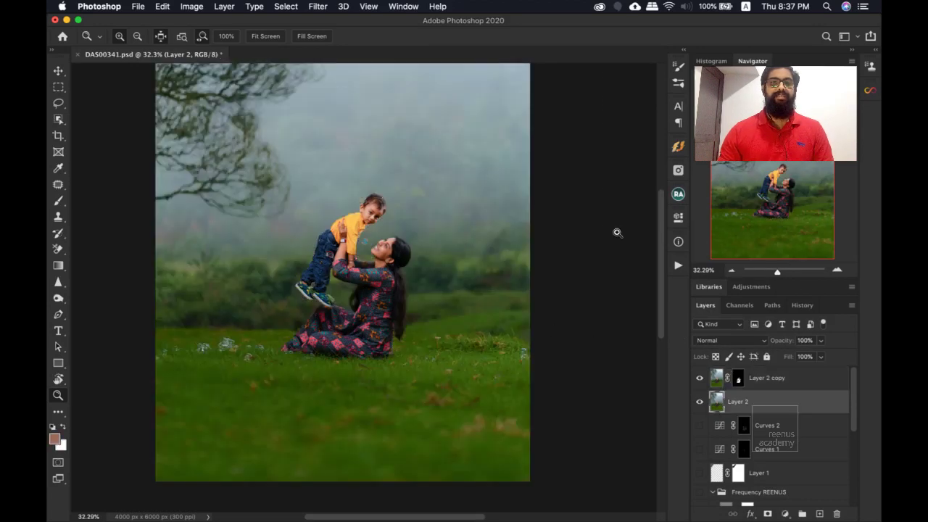
pyautogui.click(784, 514)
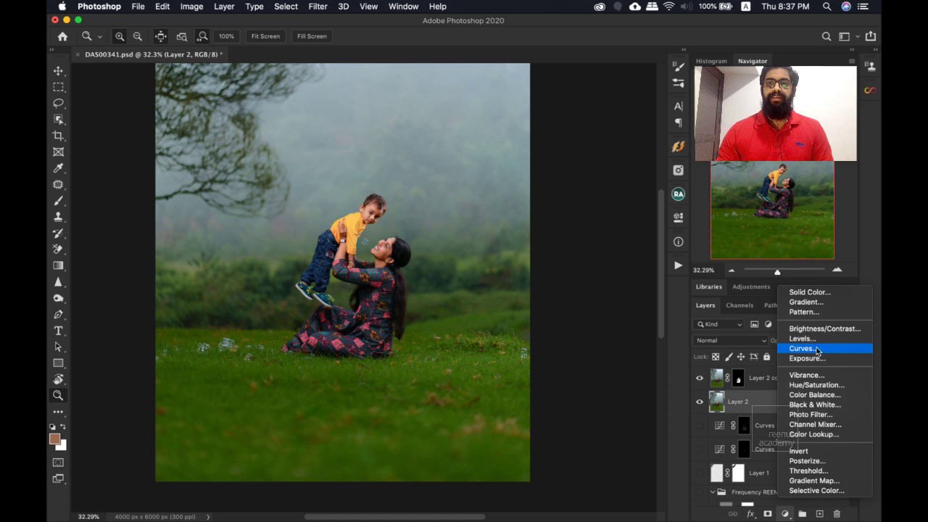
# Add a brown Color Fill layer and set its blend mode to Color Dodge.
pyautogui.click(821, 294)
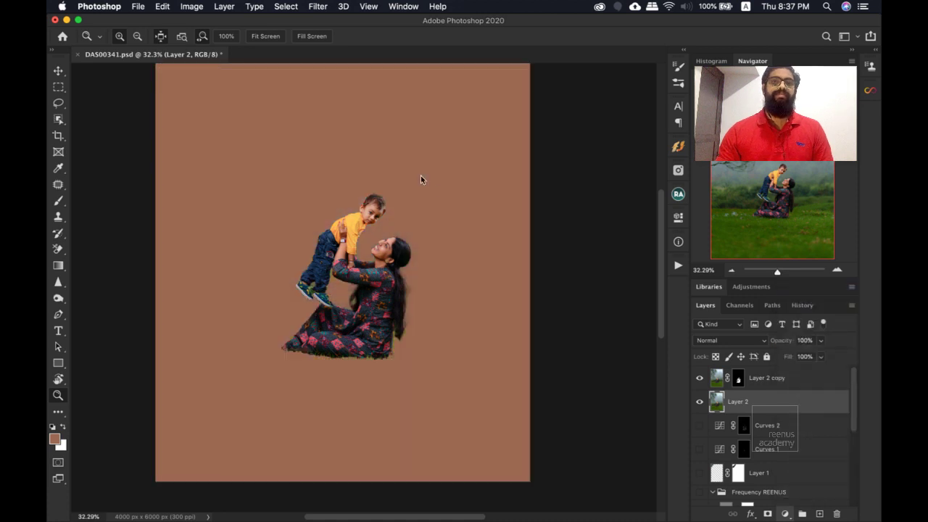
pyautogui.press('Return')
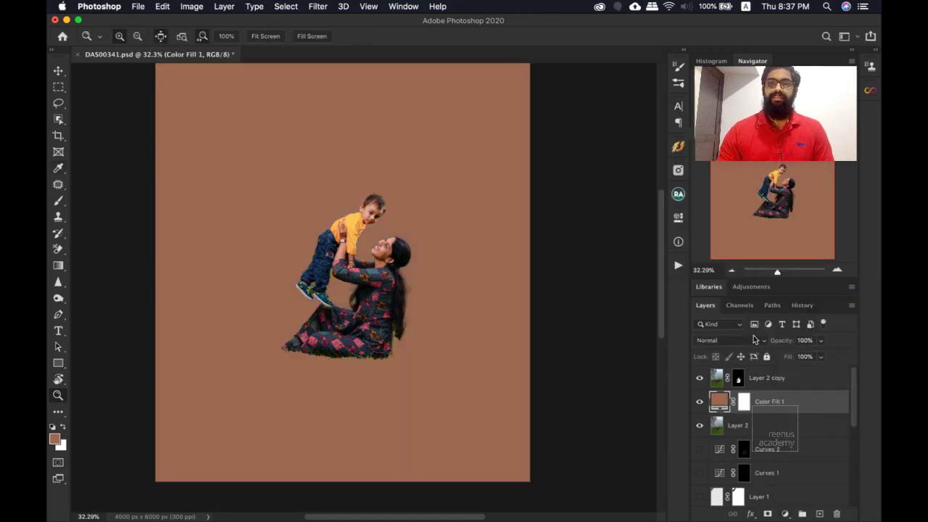
pyautogui.click(753, 339)
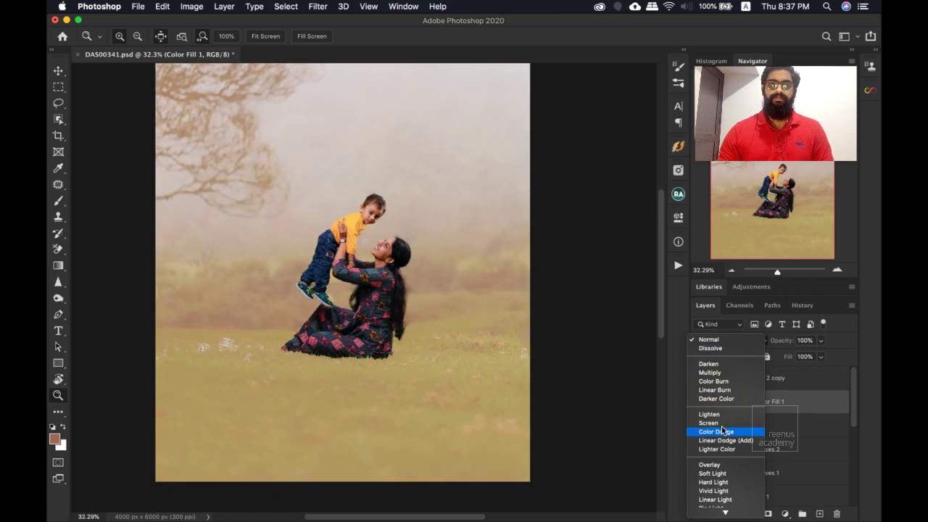
pyautogui.click(723, 434)
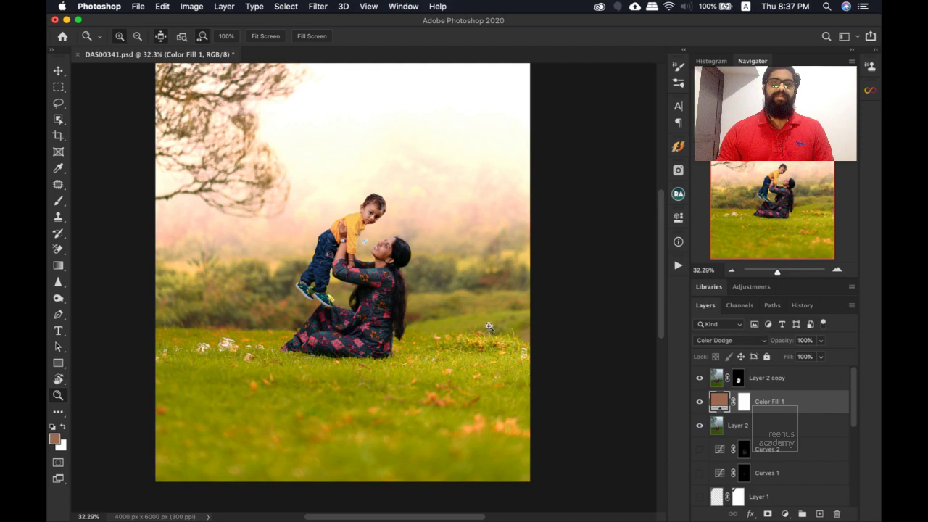
# Zoom in and out to inspect the composite's edges, then start a new document.
pyautogui.scroll(3, 381, 241)
pyautogui.scroll(-5, 403, 268)
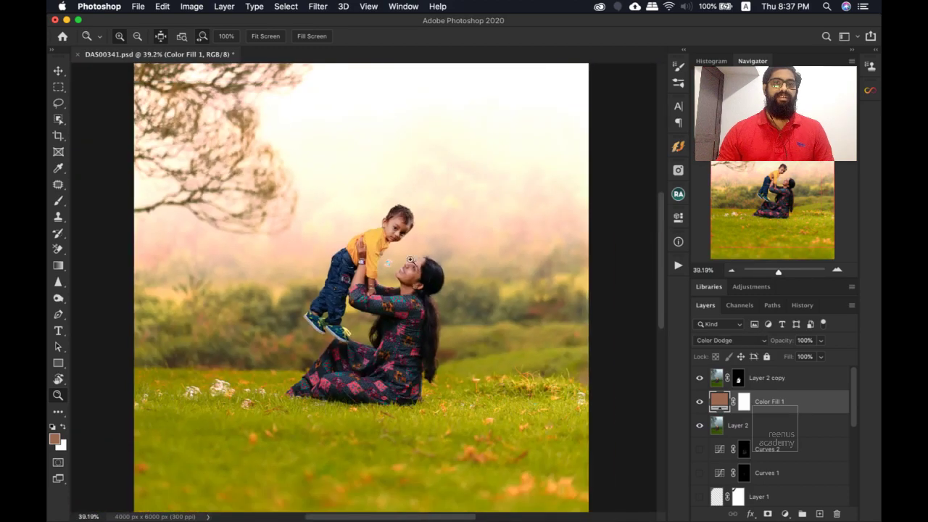
pyautogui.scroll(5, 403, 277)
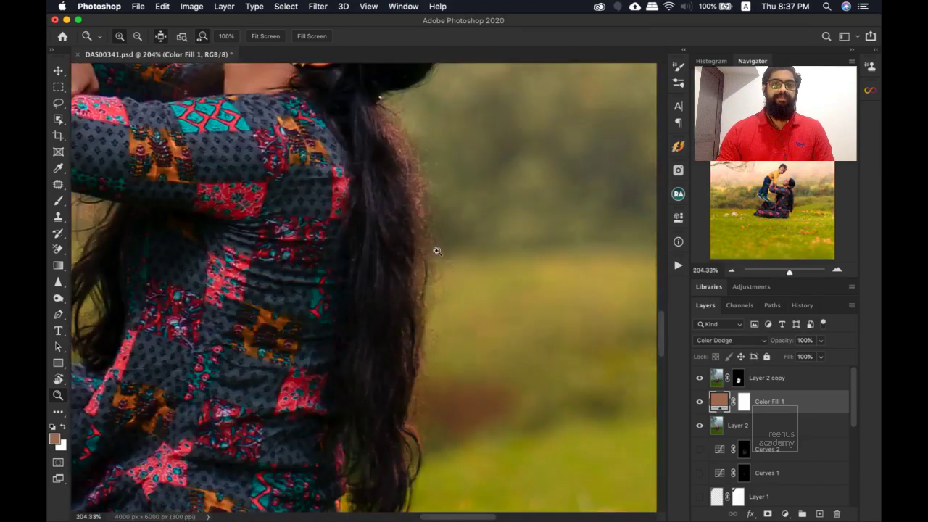
pyautogui.scroll(-5, 424, 185)
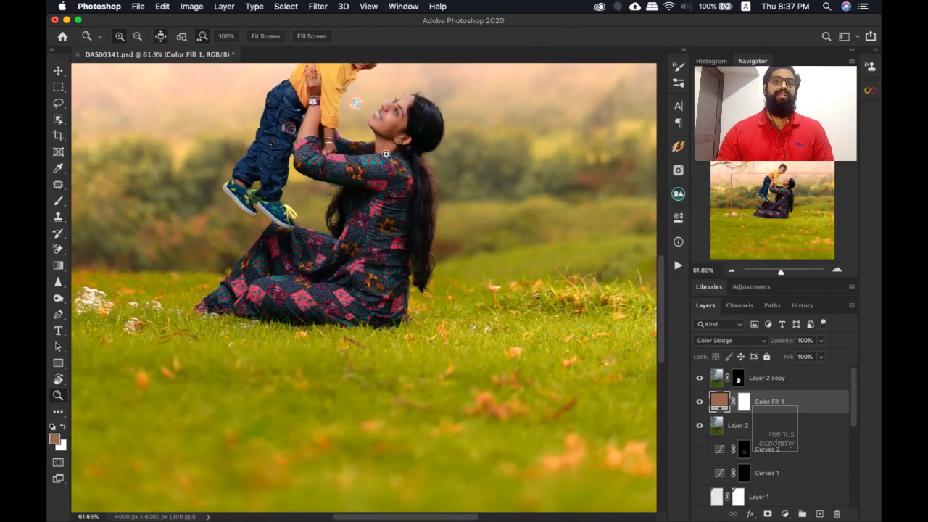
pyautogui.scroll(5, 412, 138)
pyautogui.scroll(5, 378, 205)
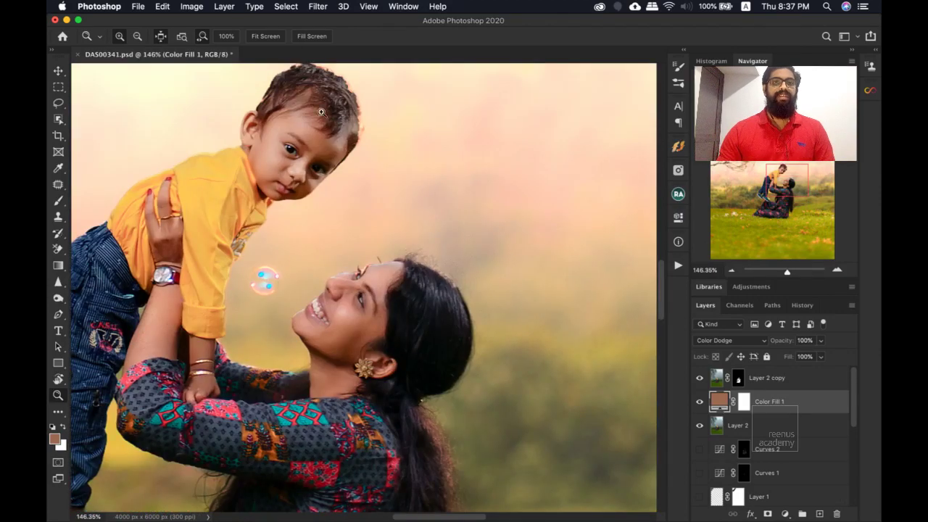
pyautogui.scroll(3, 304, 187)
pyautogui.scroll(-5, 428, 290)
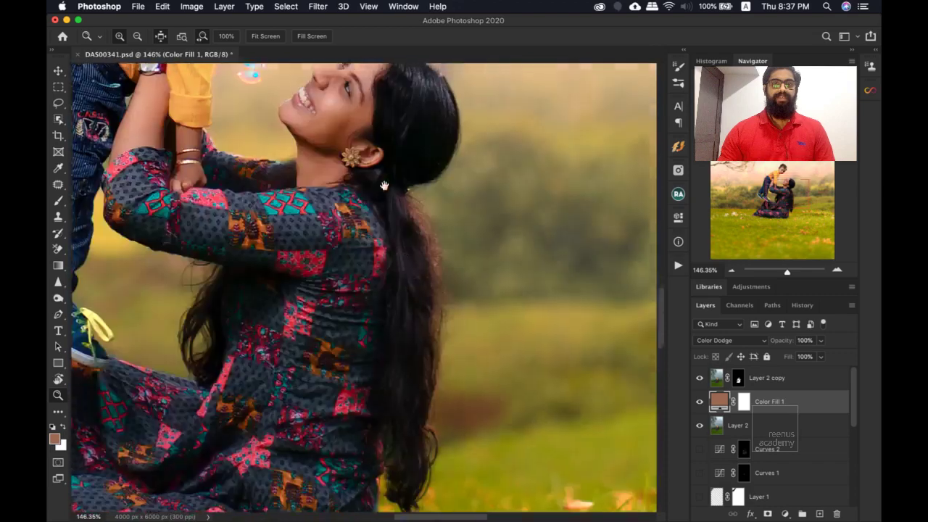
pyautogui.scroll(3, 446, 307)
pyautogui.scroll(-8, 467, 319)
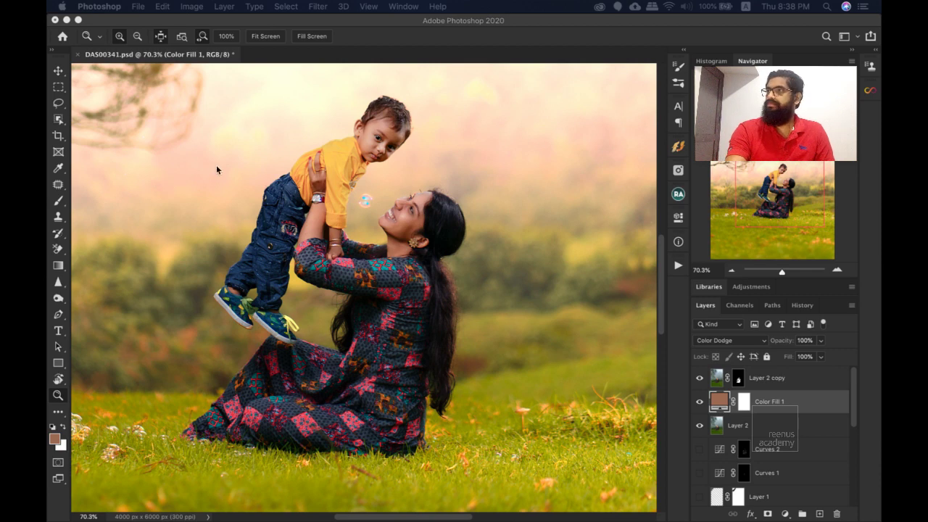
pyautogui.click(416, 352)
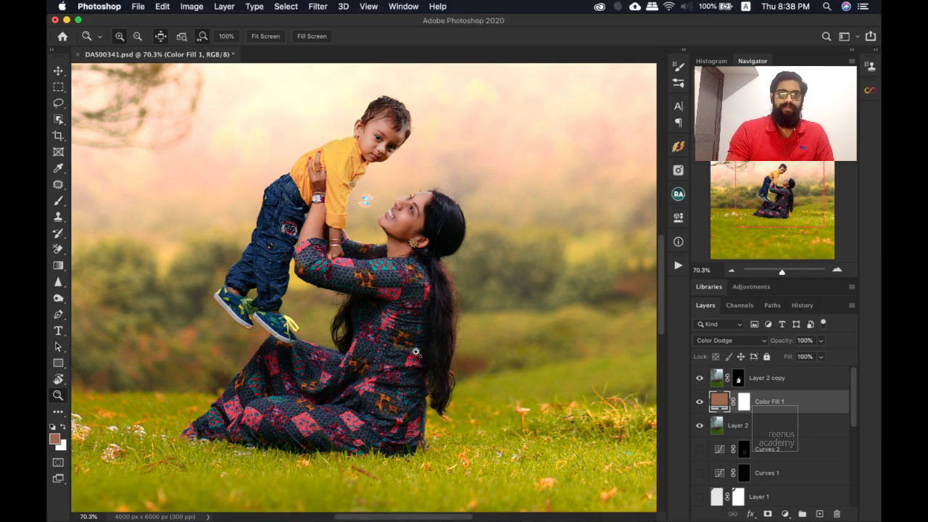
pyautogui.press('super+n')
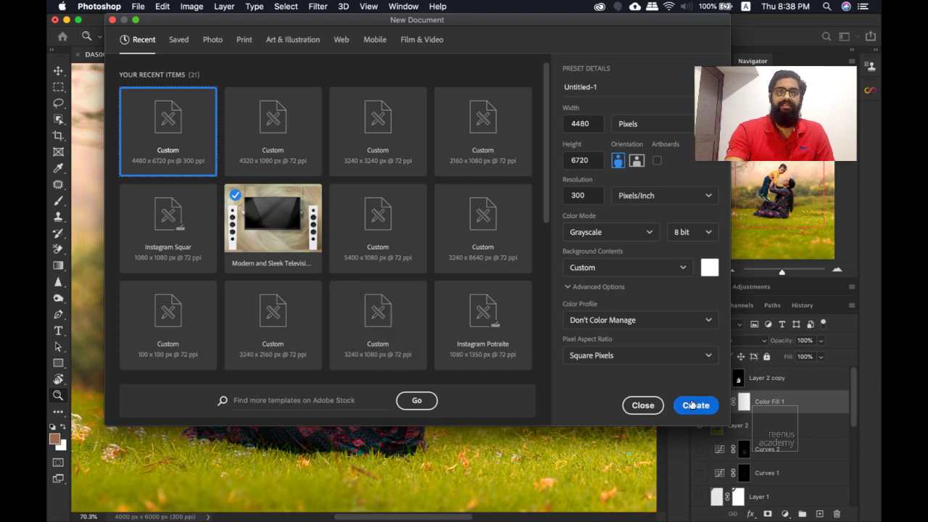
# Create the new blank document and add a text layer containing the phone number.
pyautogui.click(694, 405)
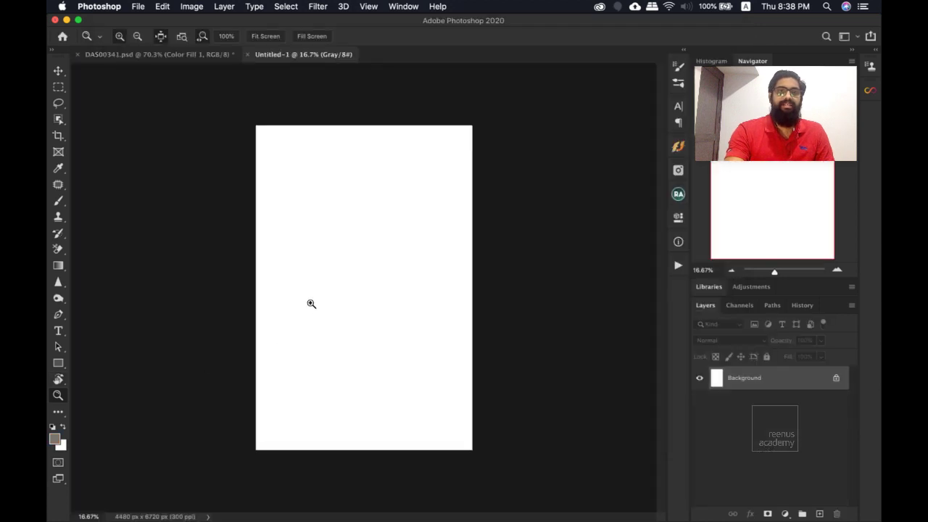
pyautogui.press('t')
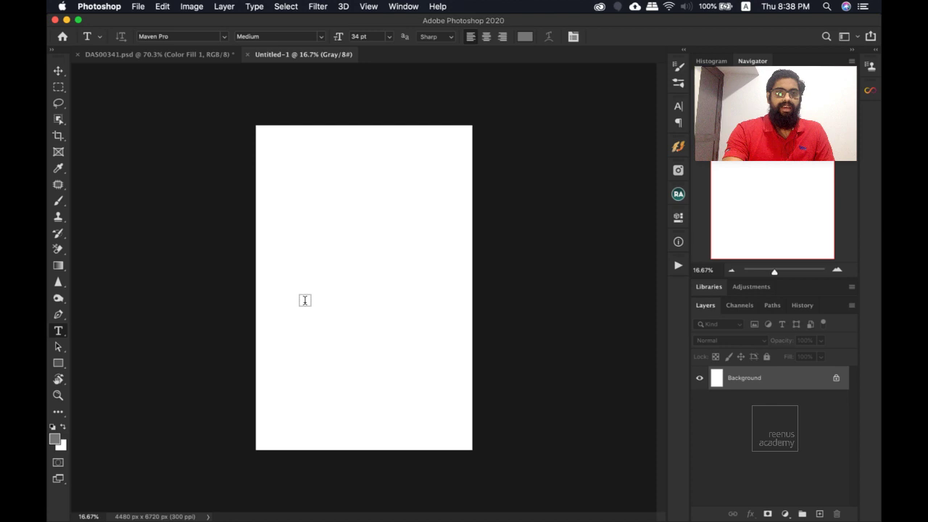
pyautogui.click(304, 292)
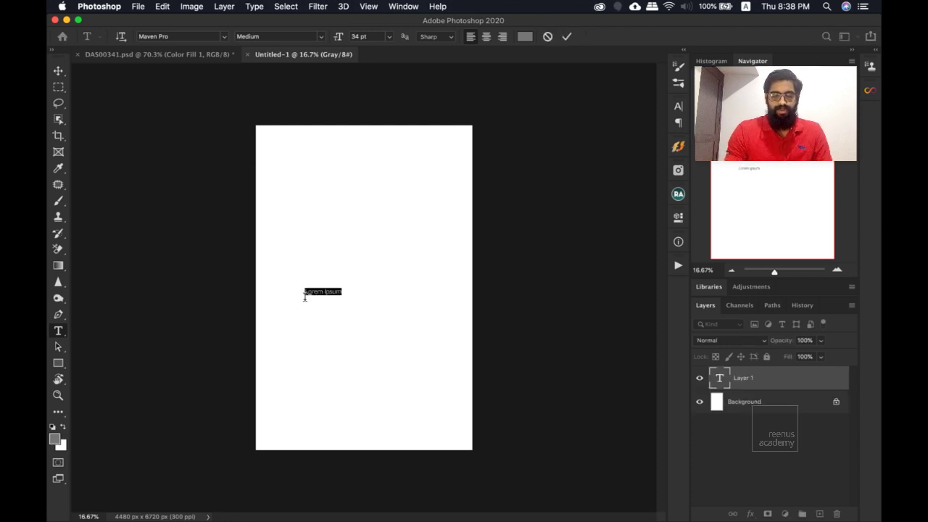
pyautogui.press('BackSpace')
pyautogui.write('azeena')
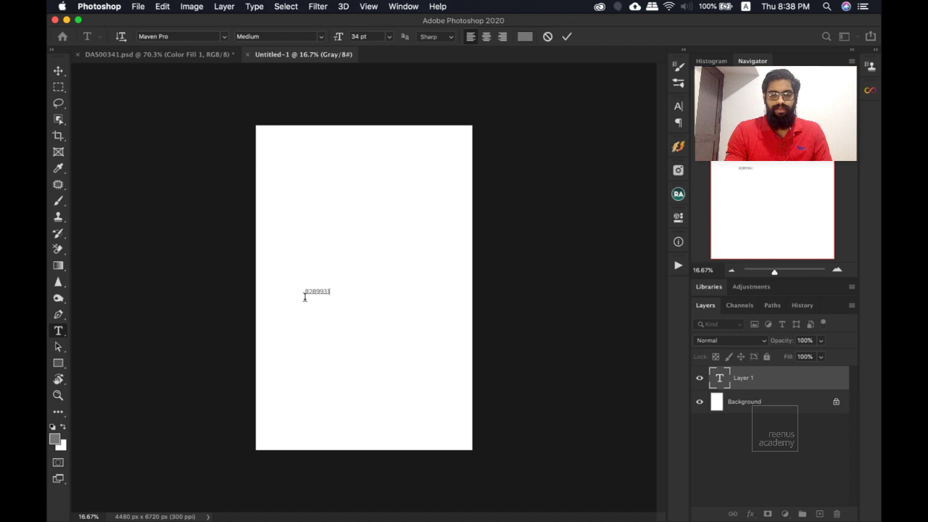
pyautogui.write('s5')
pyautogui.write('70')
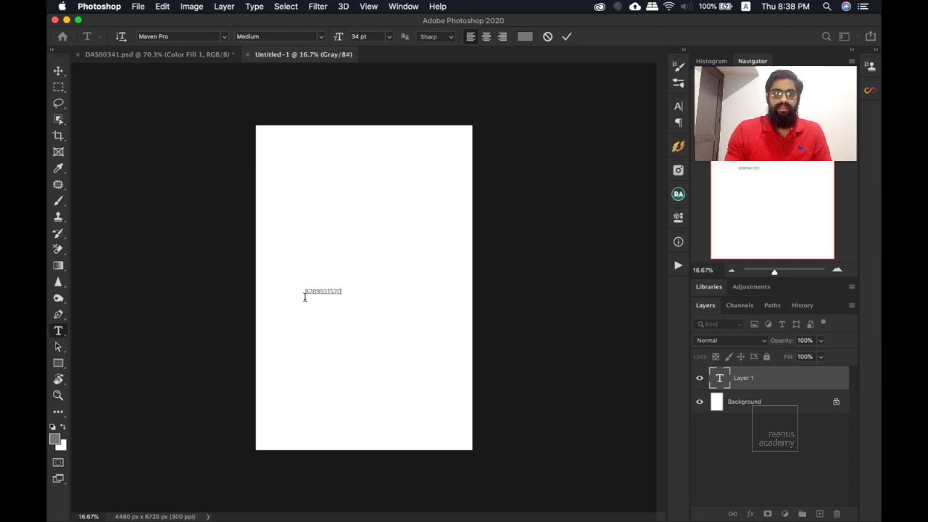
pyautogui.press('super+Return')
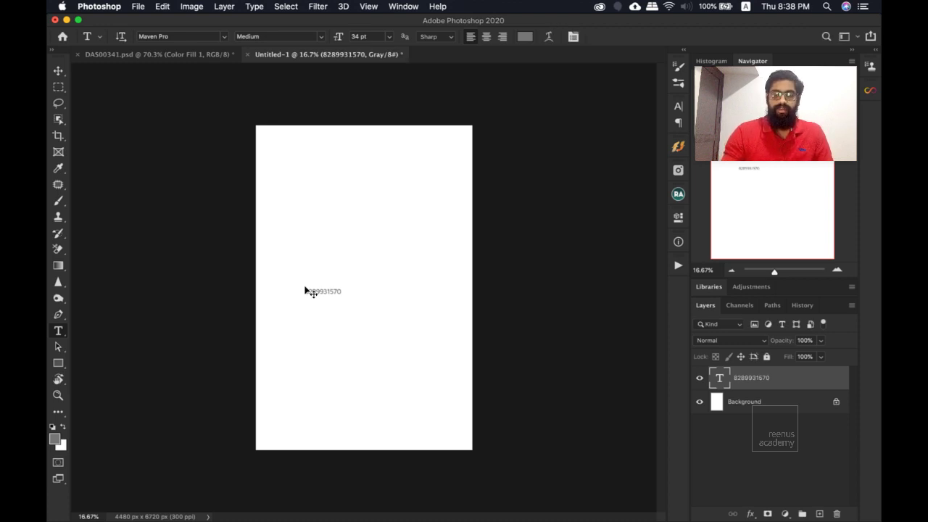
pyautogui.press('super+plus')
pyautogui.press('super+plus')
pyautogui.press('super+plus')
pyautogui.press('super+plus')
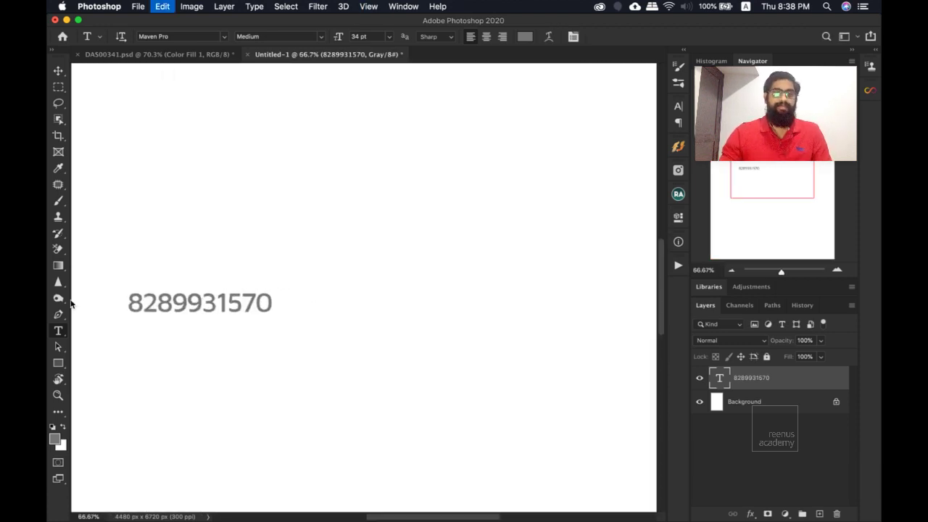
# Rotate the phone number text slightly with Free Transform.
pyautogui.press('super+t')
pyautogui.moveTo(273, 317); pyautogui.dragTo(271, 317)
pyautogui.press('Return')
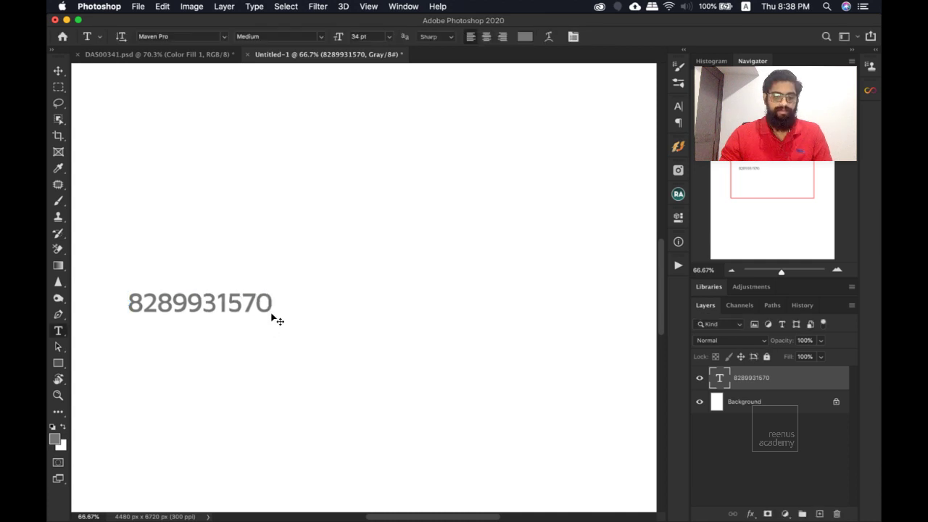
# Scale the phone number text up about 249%, to roughly 84.77 pt.
pyautogui.press('super+t')
pyautogui.moveTo(272, 317); pyautogui.dragTo(468, 379)
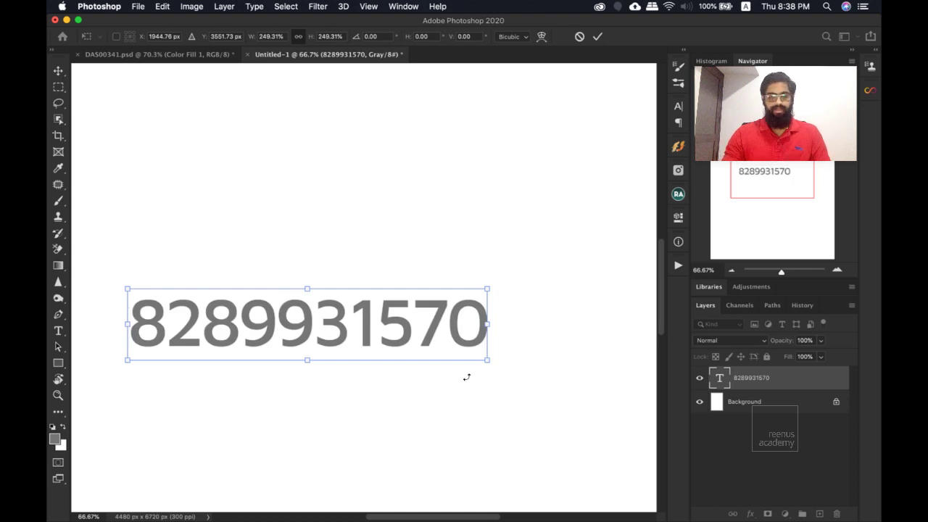
pyautogui.press('Return')
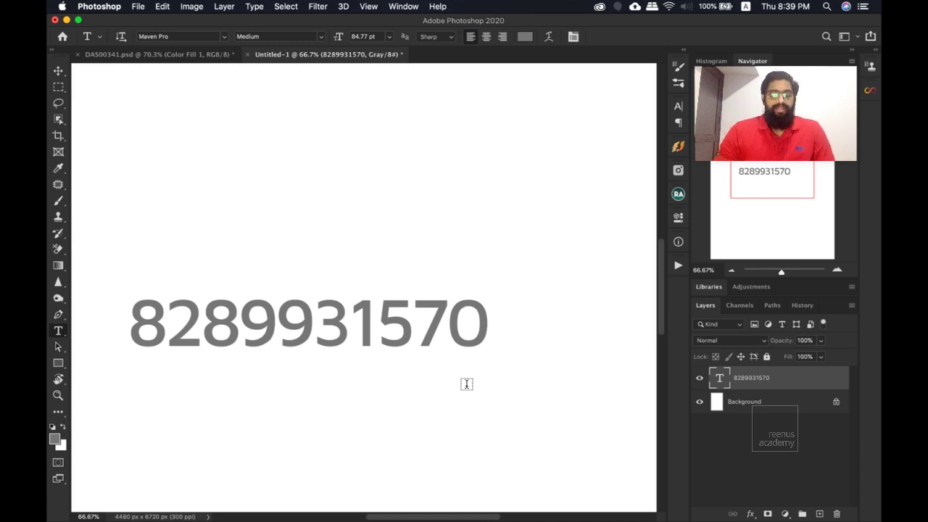
pyautogui.press('v')
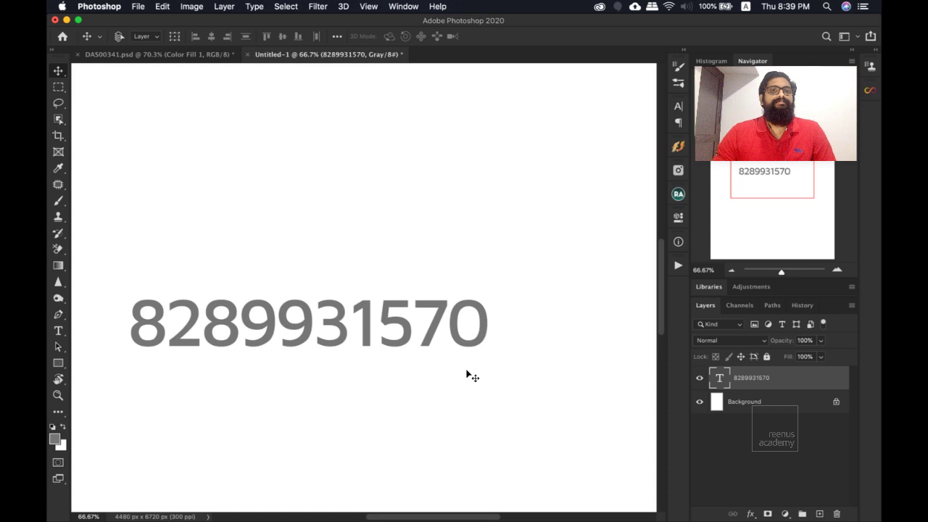
pyautogui.press('z')
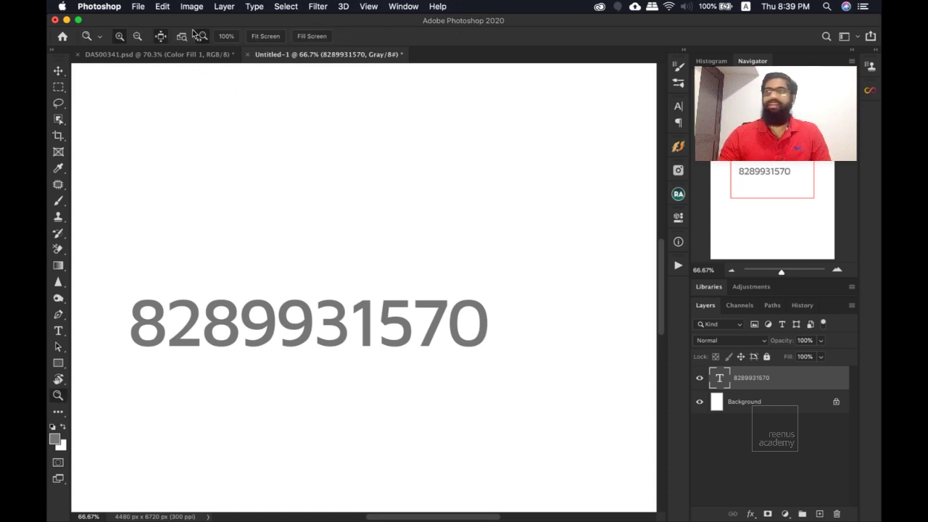